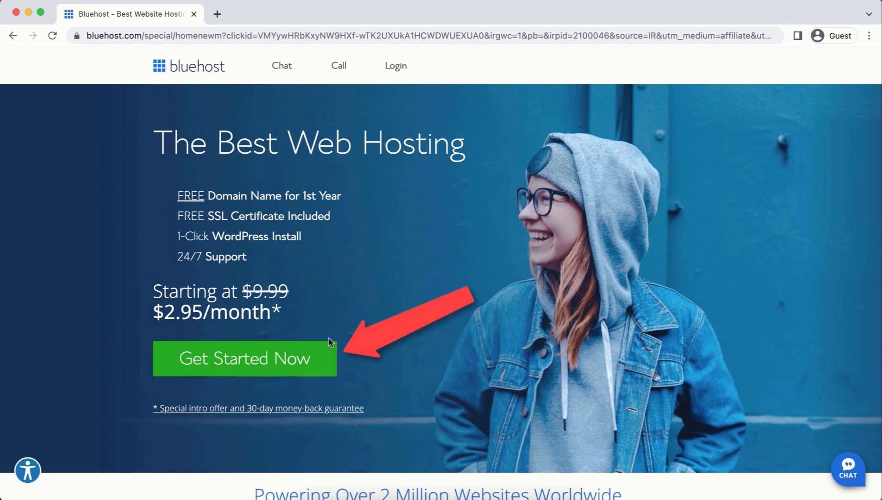
Start Bluehost hosting sign-up and select the BASIC plan.
{"action": "left_click", "coordinate": [305, 357]}
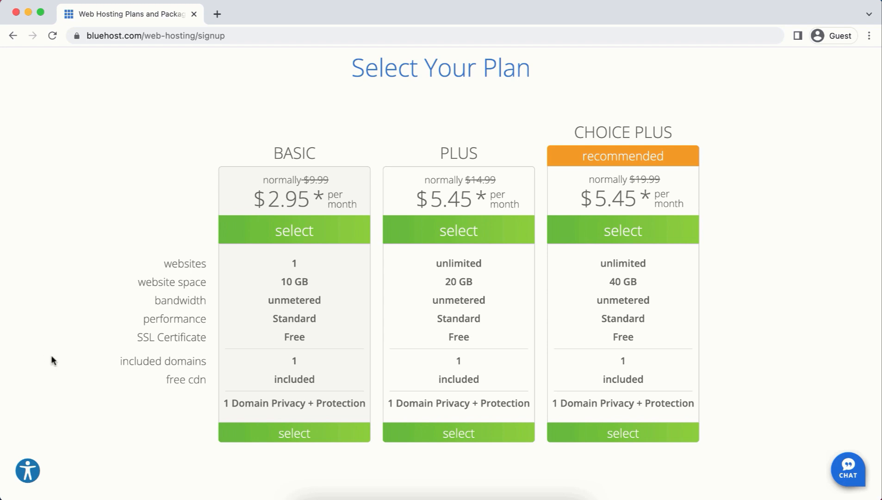
{"action": "left_click", "coordinate": [281, 434]}
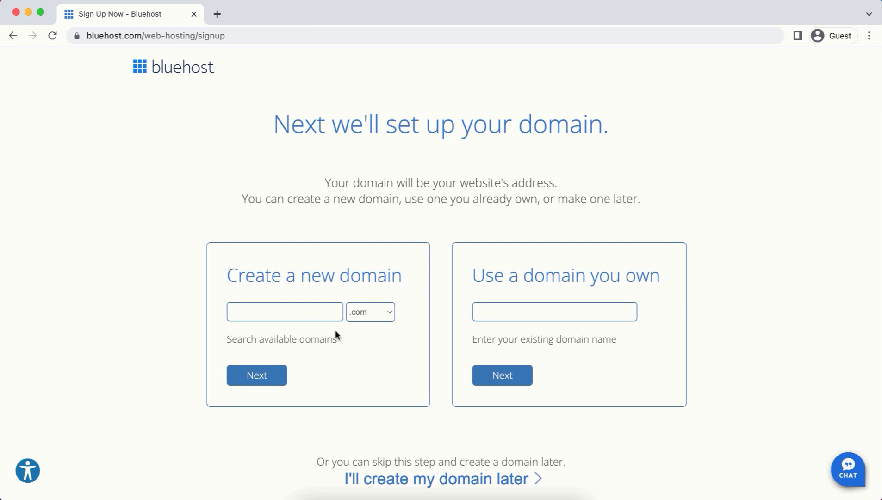
Try registering the new domain apple.com.
{"action": "left_click", "coordinate": [255, 310]}
{"action": "type", "text": "apple"}
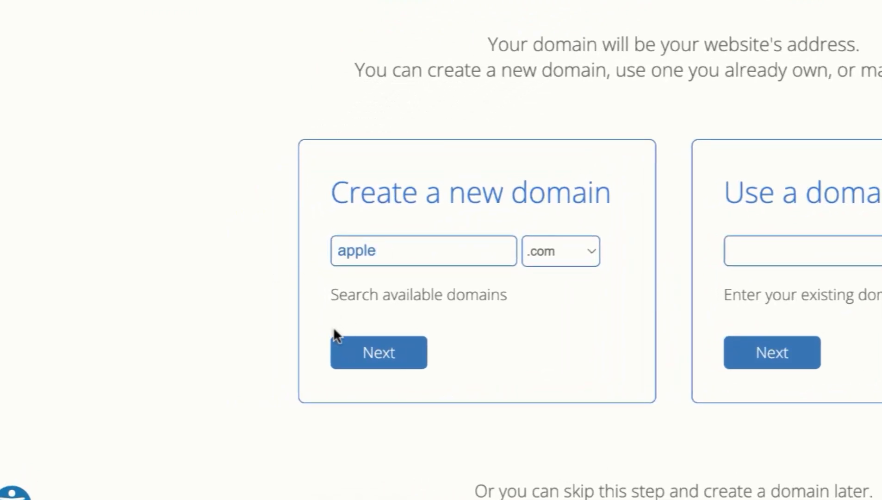
{"action": "left_click", "coordinate": [378, 352]}
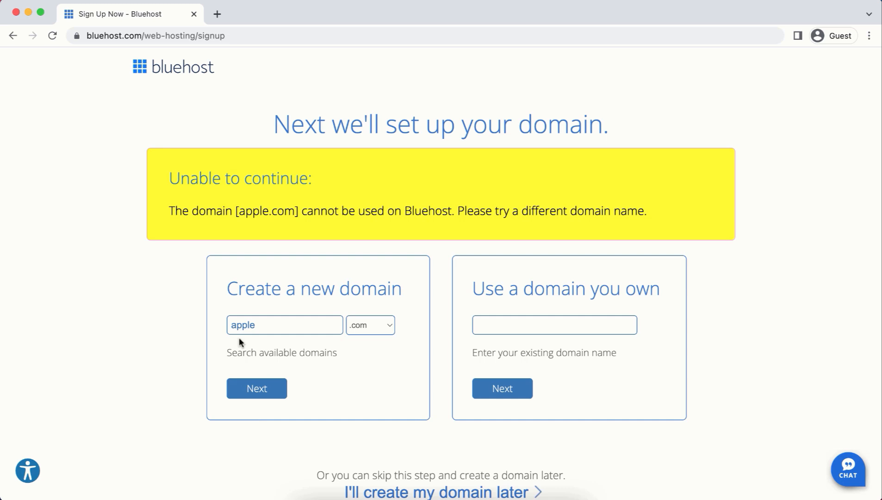
Replace it with tutoriallic, keep the .com ending, and continue.
{"action": "key", "text": "alt+BackSpace"}
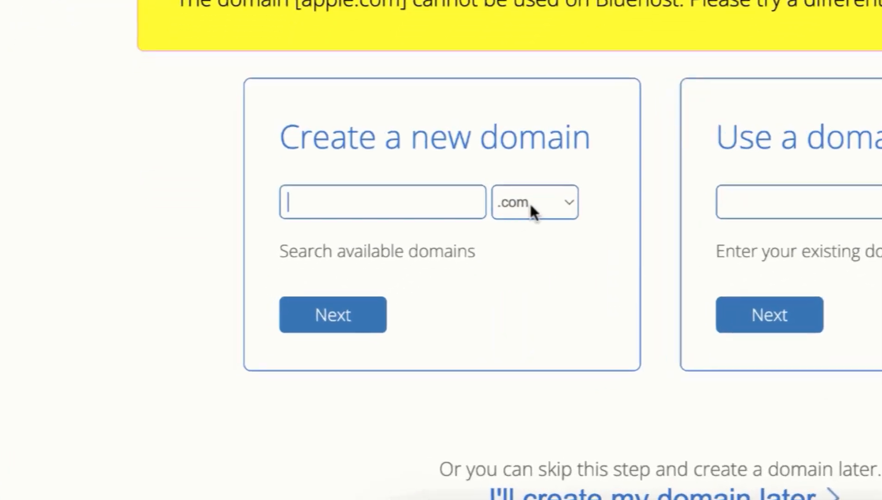
{"action": "left_click", "coordinate": [368, 326]}
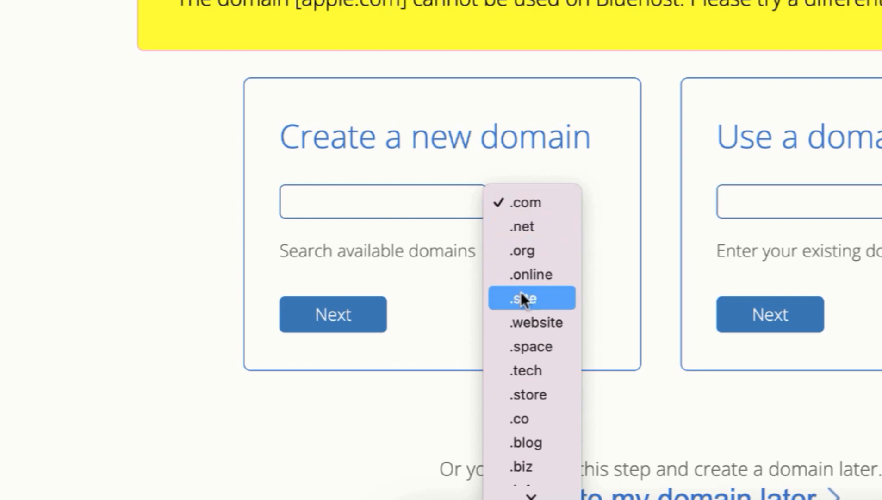
{"action": "left_click", "coordinate": [527, 203]}
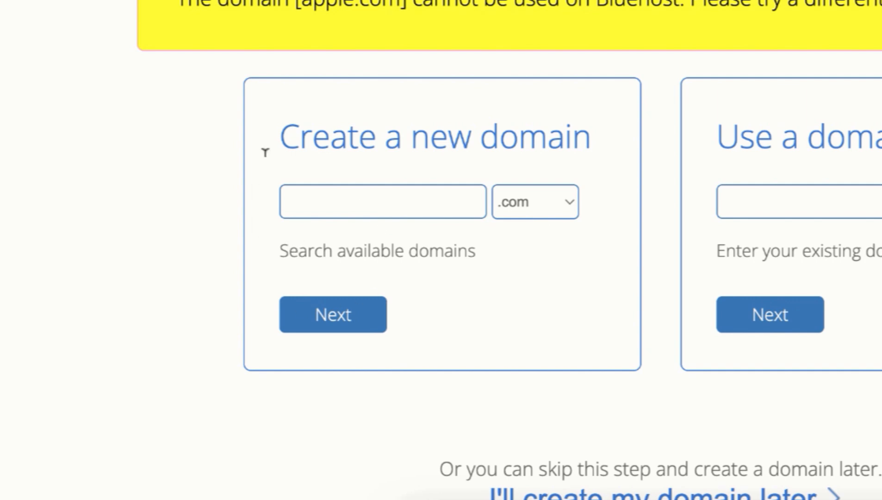
{"action": "left_click", "coordinate": [318, 192]}
{"action": "type", "text": "tutoriallic"}
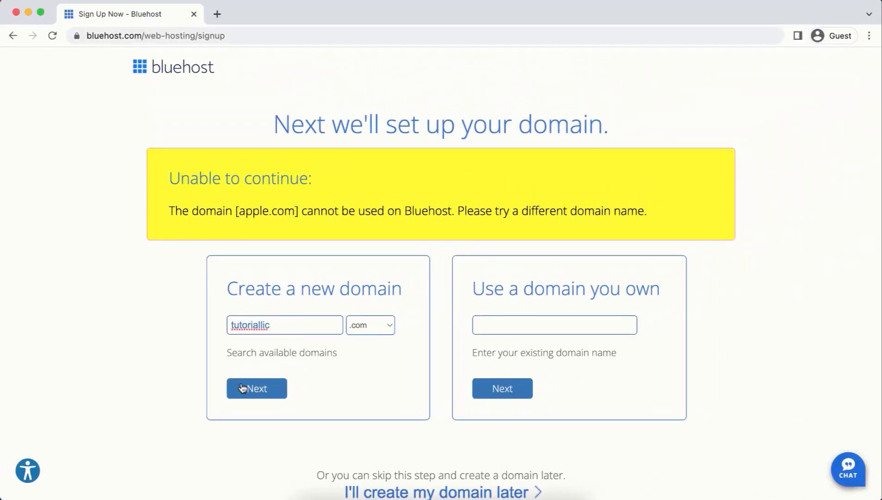
{"action": "left_click", "coordinate": [327, 310]}
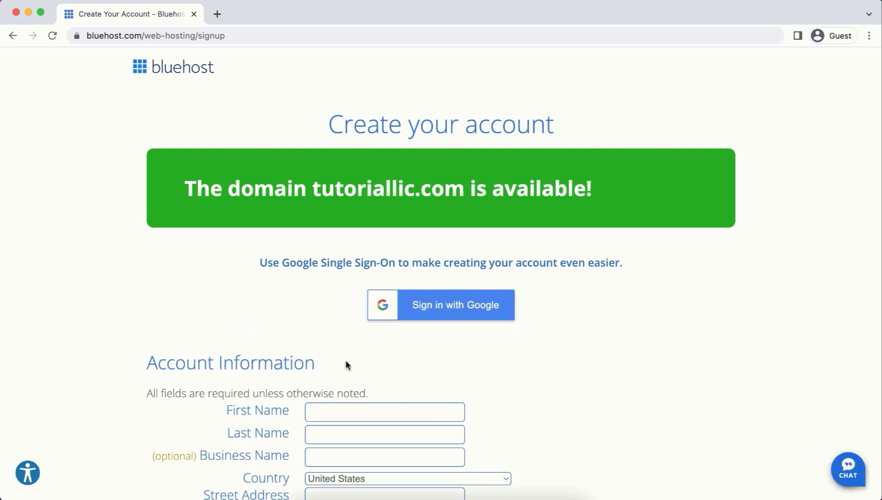
Enter the account holder's first and last name and business name JF Digital.
{"action": "scroll", "coordinate": [345, 361], "scroll_direction": "down", "scroll_amount": 5}
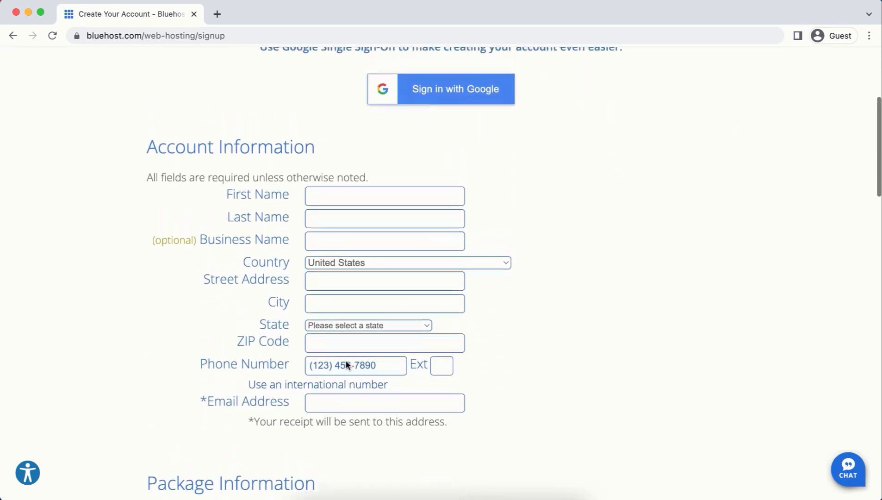
{"action": "scroll", "coordinate": [346, 364], "scroll_direction": "up", "scroll_amount": 1}
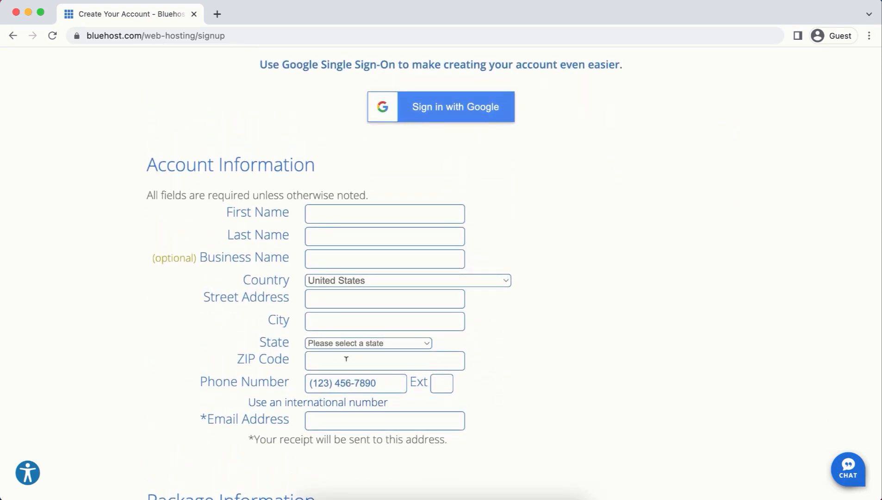
{"action": "left_click", "coordinate": [345, 214]}
{"action": "left_click", "coordinate": [338, 235]}
{"action": "left_click", "coordinate": [343, 257]}
{"action": "type", "text": "JF Digital"}
Set country to Bangladesh and fill in the street address, city, postal code, phone and e-mail.
{"action": "left_click", "coordinate": [341, 280]}
{"action": "left_click", "coordinate": [344, 299]}
{"action": "left_click", "coordinate": [373, 322]}
{"action": "type", "text": "Dhaka"}
{"action": "left_click", "coordinate": [363, 343]}
{"action": "type", "text": "1216"}
{"action": "left_click", "coordinate": [364, 366]}
{"action": "left_click", "coordinate": [409, 409]}
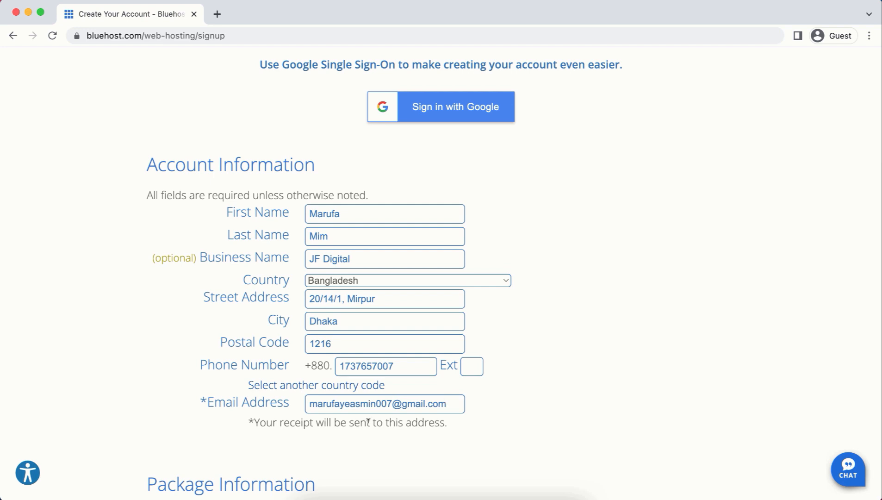
Keep the Basic 12 Month account plan.
{"action": "scroll", "coordinate": [368, 421], "scroll_direction": "down", "scroll_amount": 3}
{"action": "scroll", "coordinate": [368, 421], "scroll_direction": "down", "scroll_amount": 5}
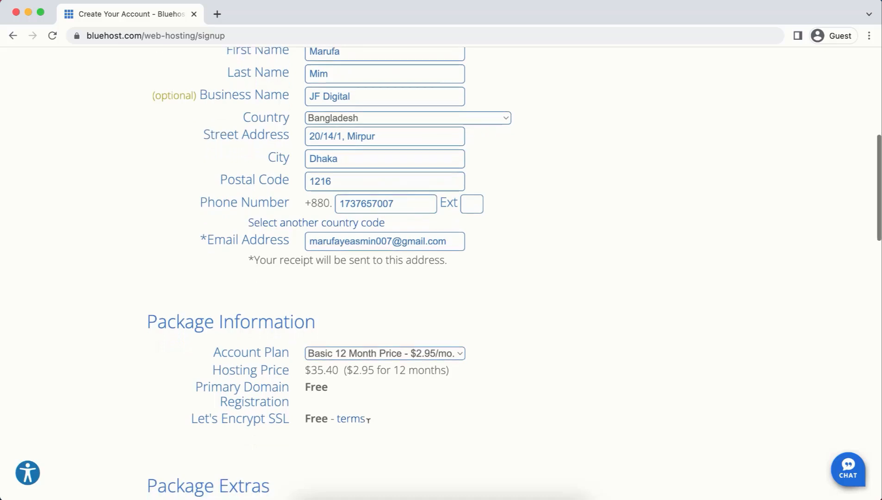
{"action": "left_click", "coordinate": [410, 352]}
{"action": "left_click", "coordinate": [404, 352]}
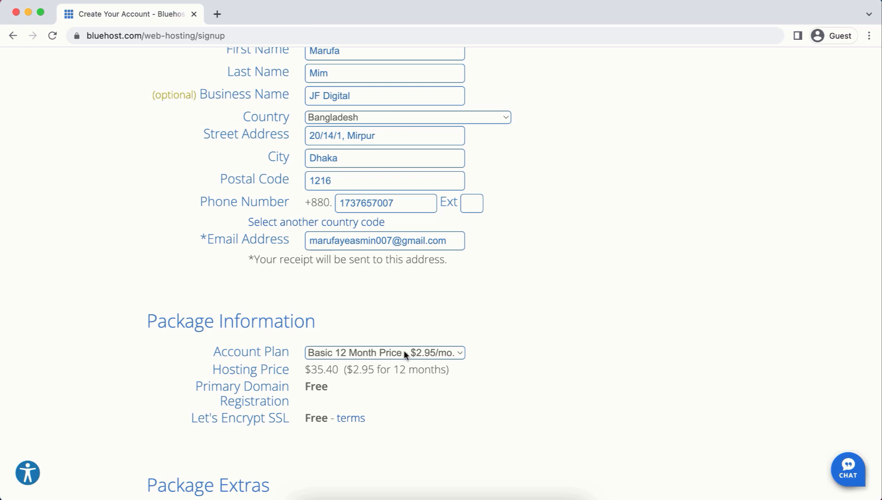
Untick Domain Privacy + Protection, Codeguard Basic and SiteLock Security extras.
{"action": "scroll", "coordinate": [404, 349], "scroll_direction": "down", "scroll_amount": 10}
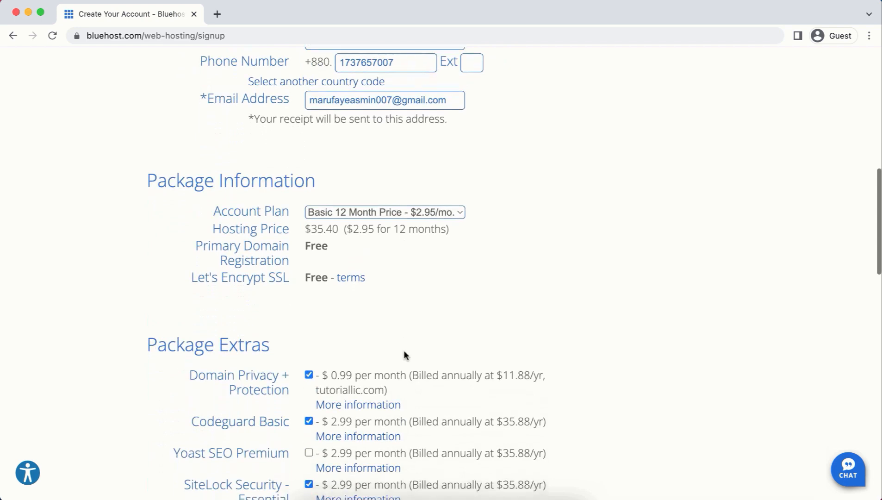
{"action": "scroll", "coordinate": [404, 350], "scroll_direction": "down", "scroll_amount": 2}
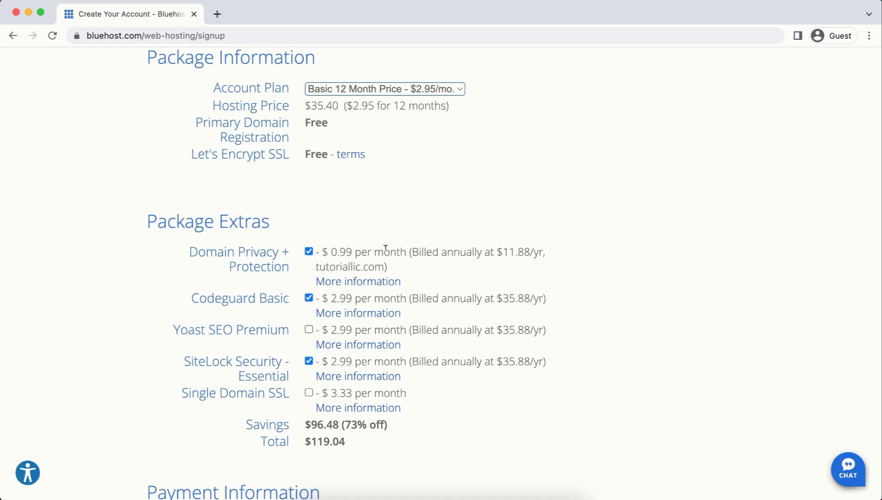
{"action": "left_click", "coordinate": [308, 251]}
{"action": "left_click", "coordinate": [308, 298]}
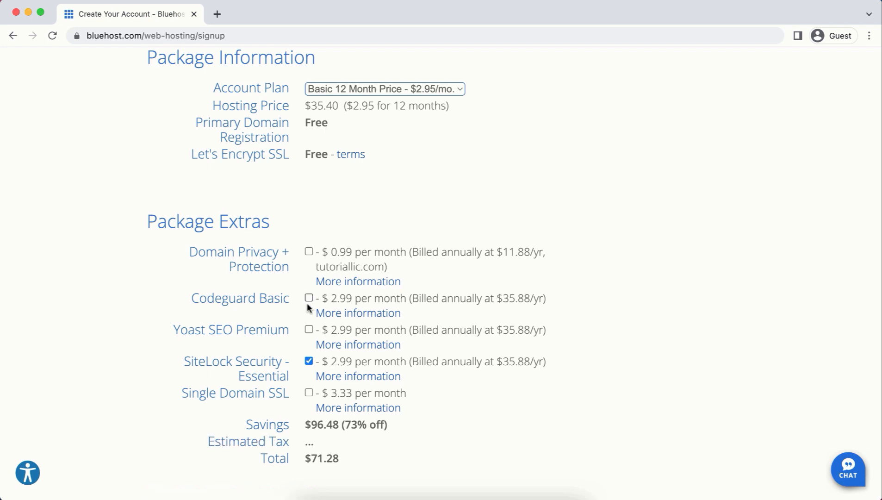
{"action": "left_click", "coordinate": [308, 361]}
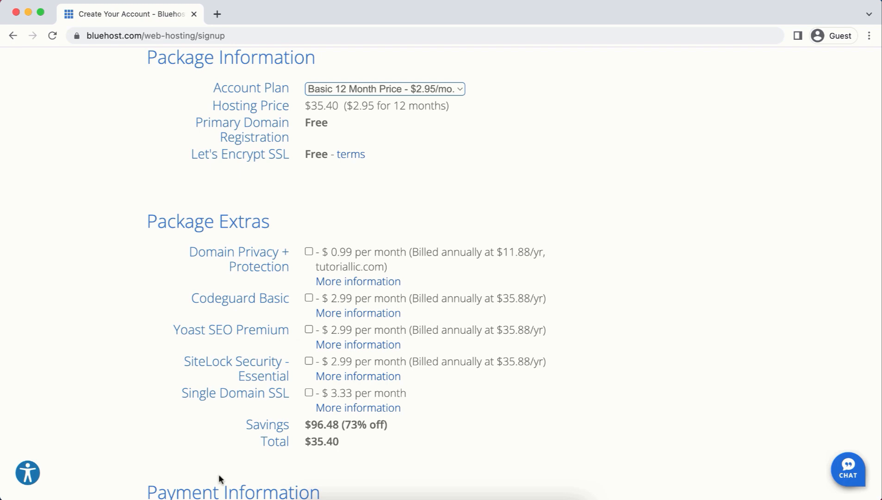
{"action": "scroll", "coordinate": [218, 474], "scroll_direction": "down", "scroll_amount": 7}
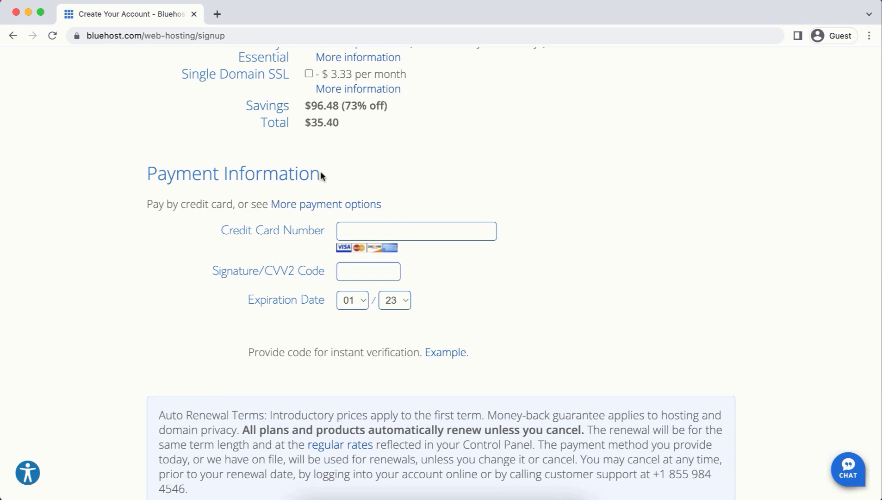
Pay by credit card, entering the card number, and accept the renewal terms.
{"action": "left_click", "coordinate": [312, 205]}
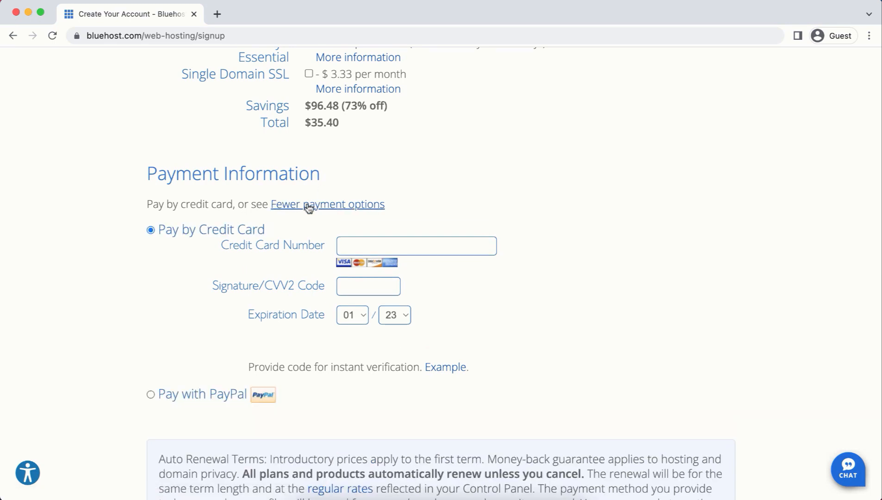
{"action": "left_click", "coordinate": [416, 245]}
{"action": "type", "text": "****************"}
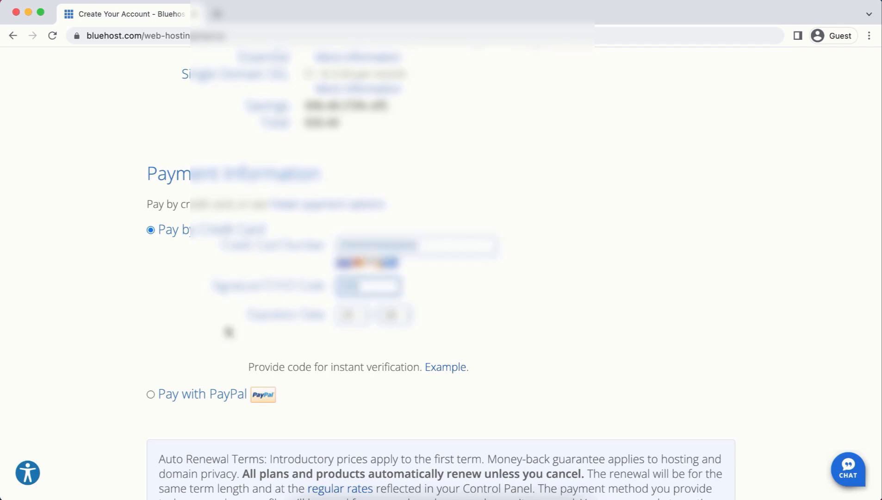
{"action": "scroll", "coordinate": [228, 332], "scroll_direction": "down", "scroll_amount": 6}
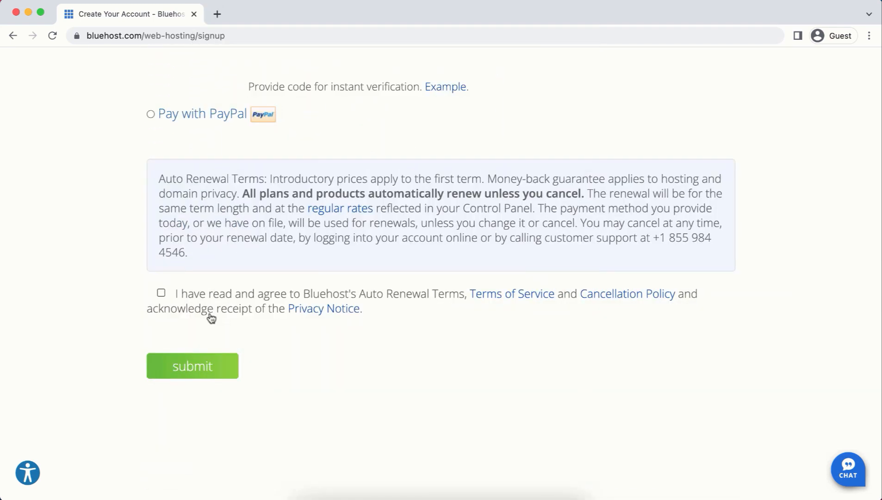
{"action": "left_click", "coordinate": [161, 293]}
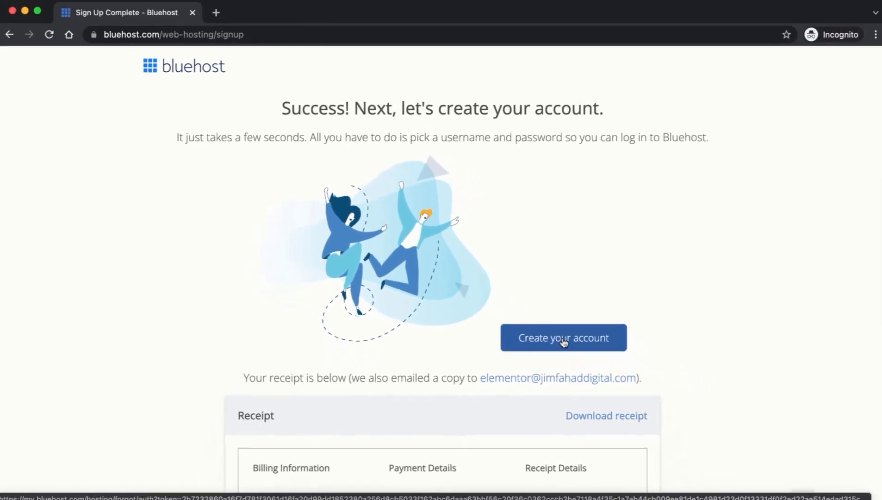
Set and confirm the account password, accept the terms, and create the account.
{"action": "left_click", "coordinate": [657, 413]}
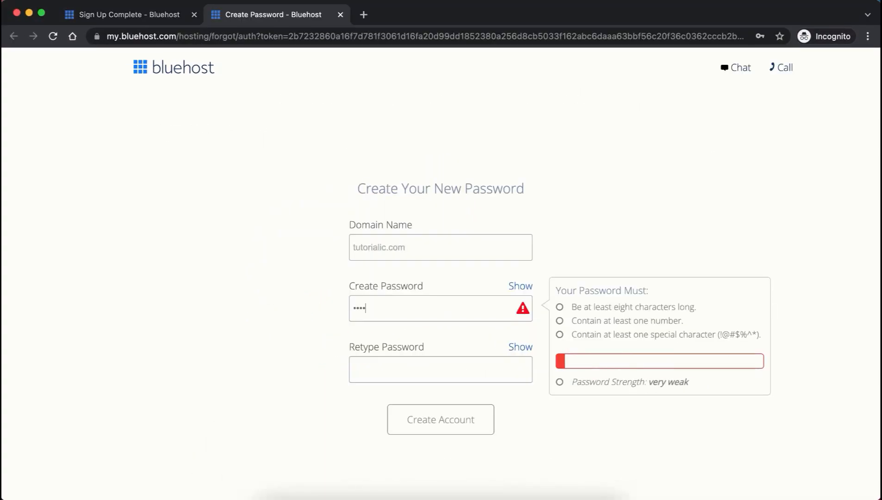
{"action": "type", "text": "••••"}
{"action": "type", "text": "••••"}
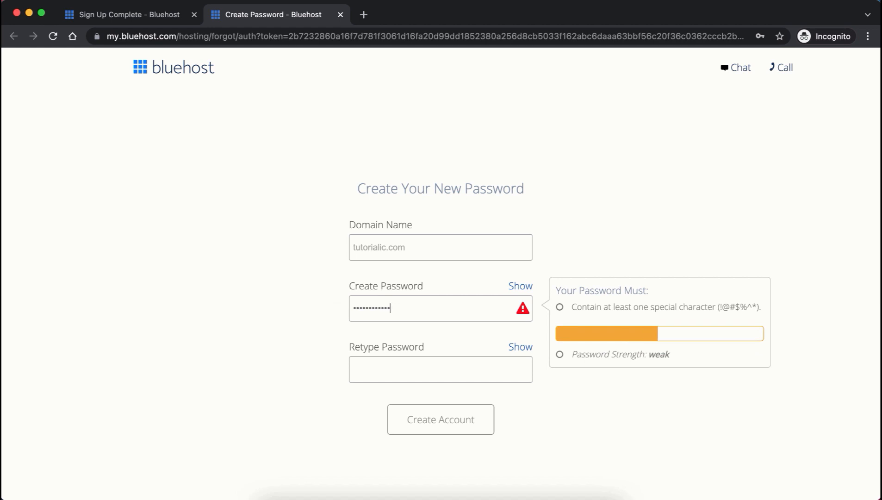
{"action": "type", "text": "••"}
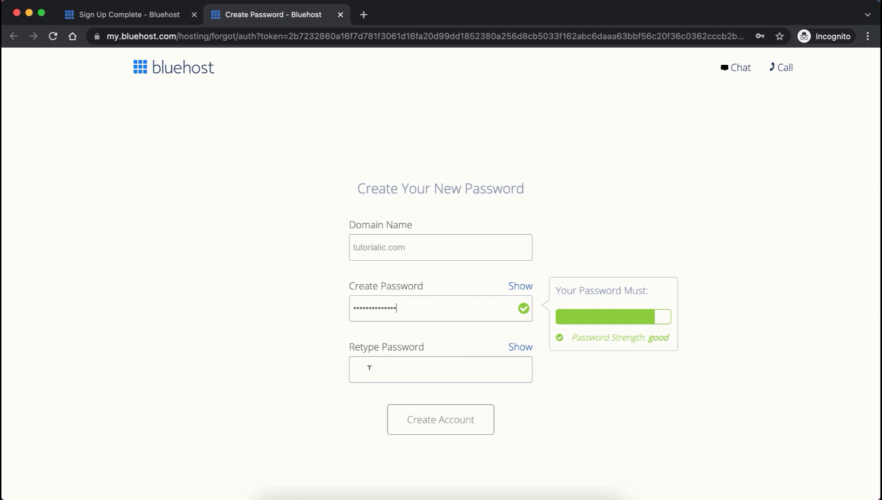
{"action": "left_click", "coordinate": [370, 364]}
{"action": "type", "text": "••••••••••••••"}
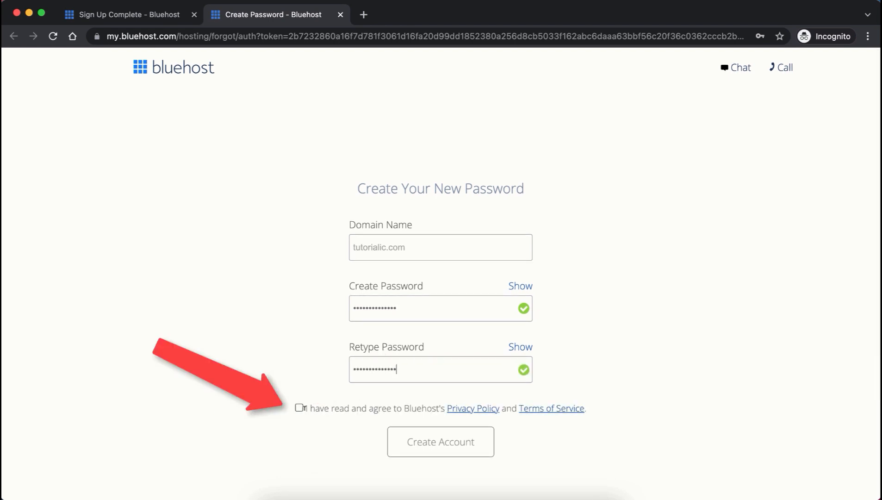
{"action": "left_click", "coordinate": [299, 409]}
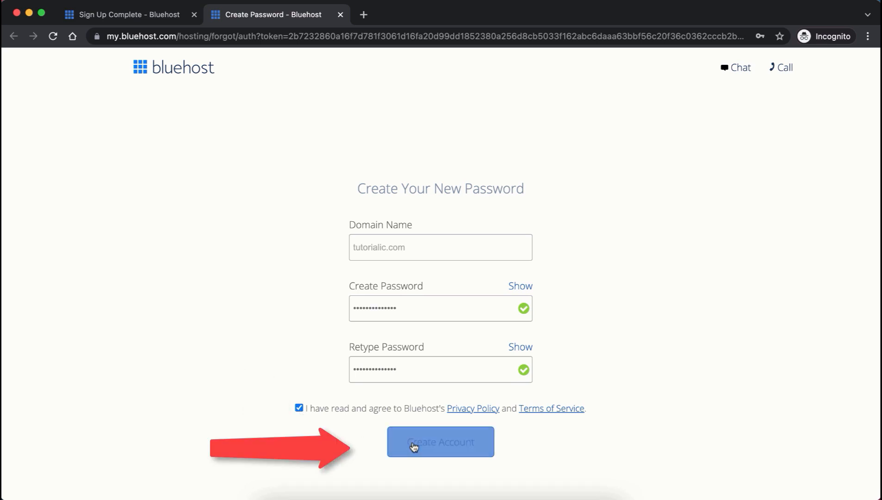
{"action": "left_click", "coordinate": [443, 445]}
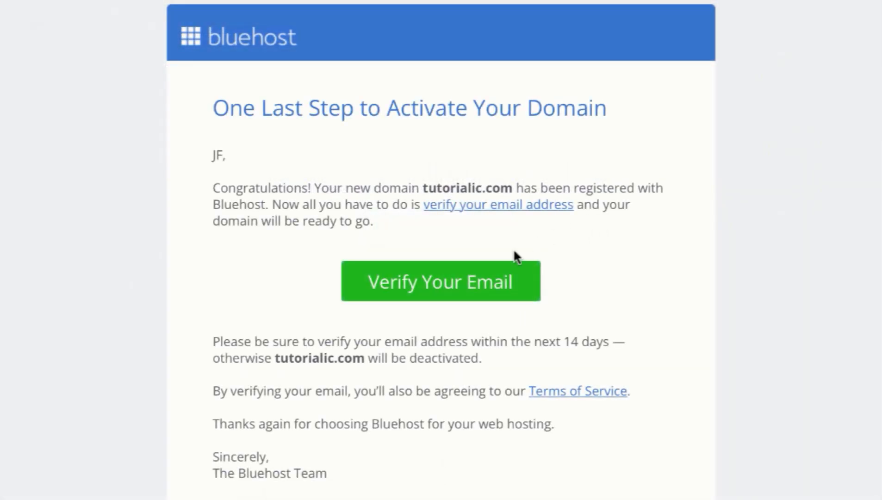
Verify the e-mail, then log in at bluehost.com/login with the domain and password.
{"action": "left_click", "coordinate": [489, 286]}
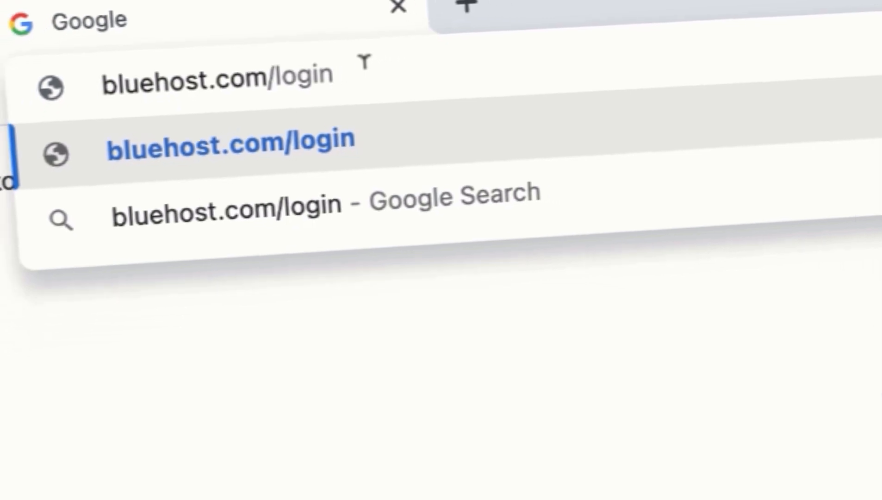
{"action": "key", "text": "Return"}
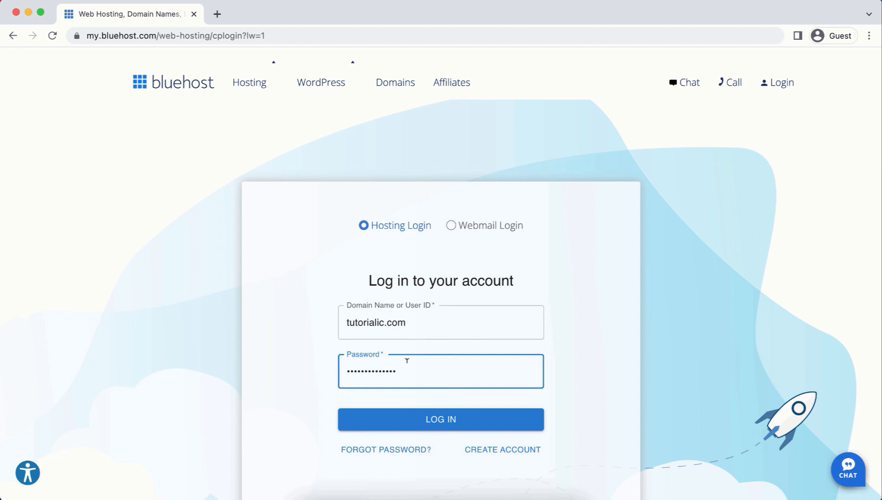
{"action": "left_click", "coordinate": [418, 419]}
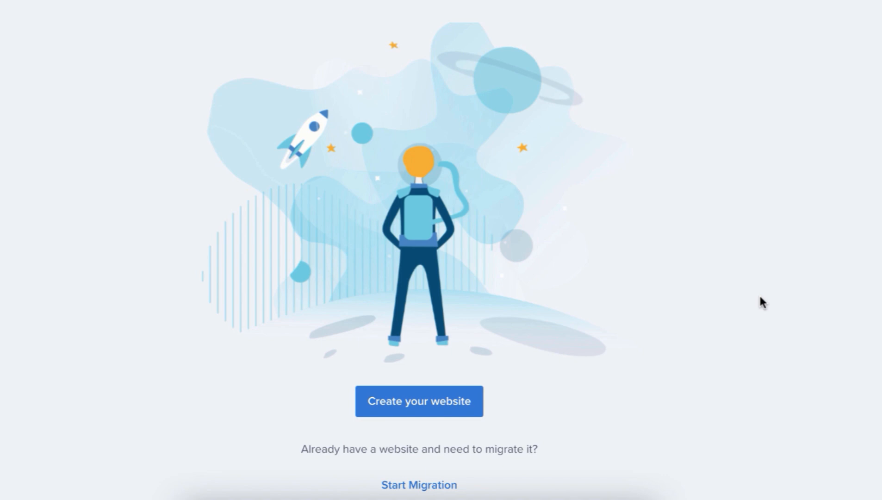
Start creating a website, skip the help question, and choose Portfolio / Resume.
{"action": "key", "text": "super+plus"}
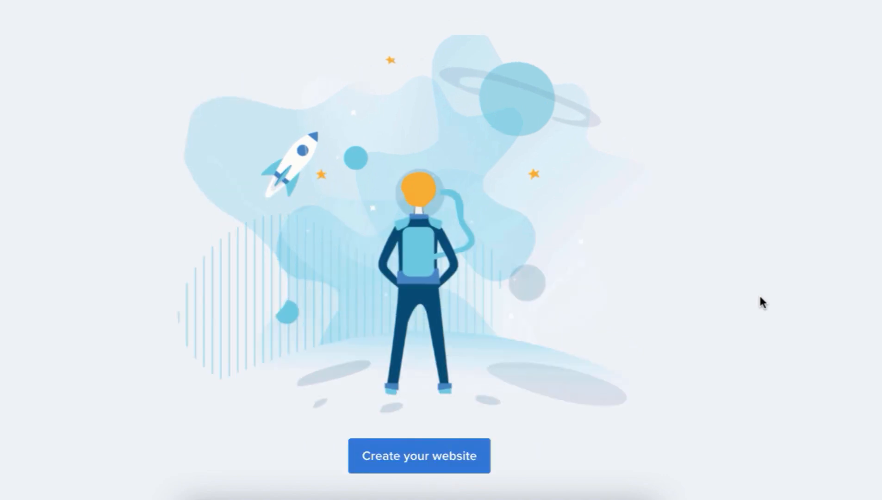
{"action": "scroll", "coordinate": [863, 299], "scroll_direction": "up", "scroll_amount": 1}
{"action": "scroll", "coordinate": [864, 299], "scroll_direction": "down", "scroll_amount": 1}
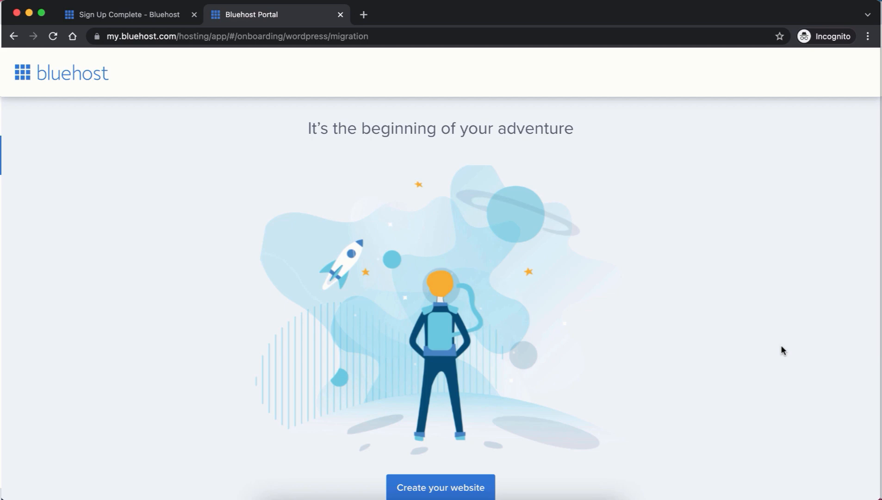
{"action": "key", "text": "super+minus"}
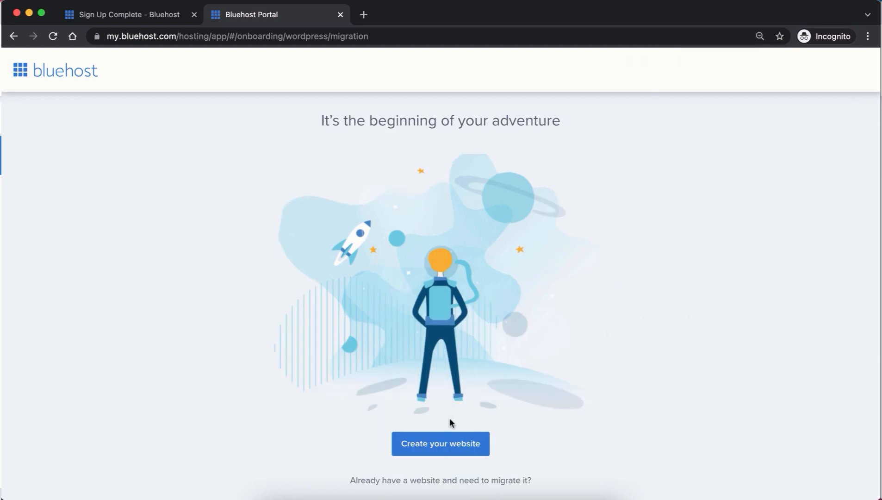
{"action": "left_click", "coordinate": [444, 438]}
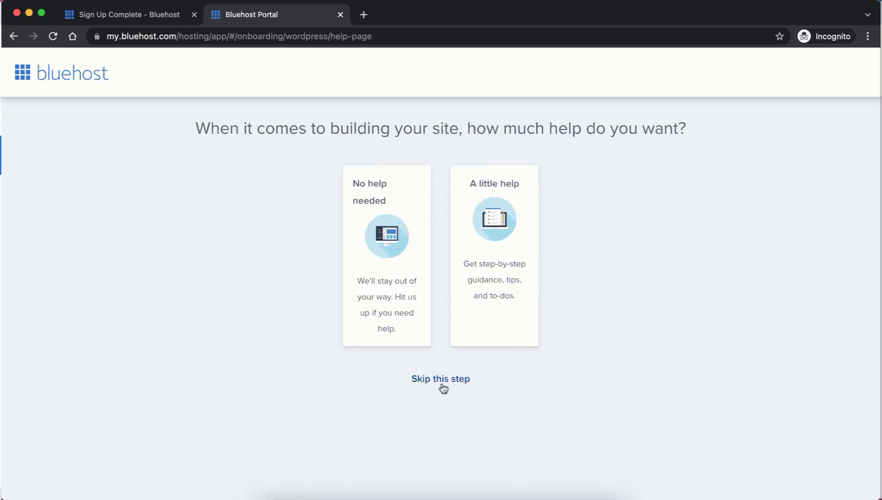
{"action": "left_click", "coordinate": [442, 381]}
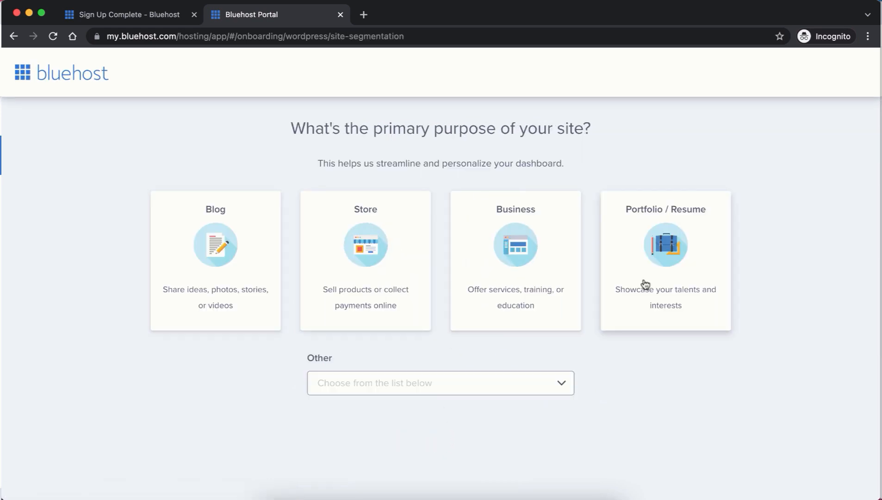
{"action": "left_click", "coordinate": [645, 284]}
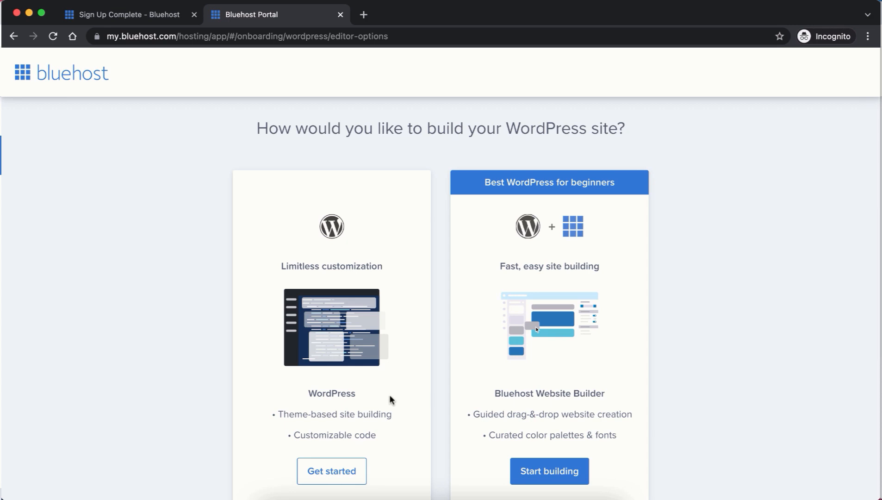
Build with plain WordPress and skip the goals, details and theme steps.
{"action": "scroll", "coordinate": [390, 397], "scroll_direction": "down", "scroll_amount": 2}
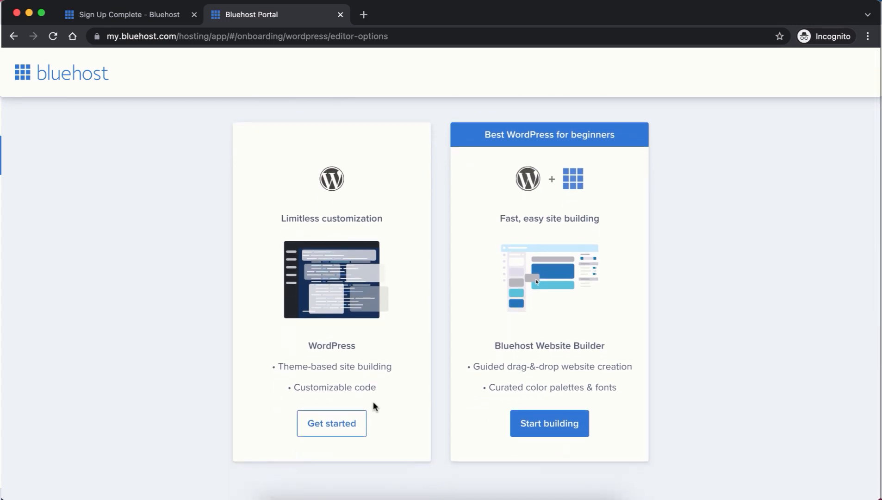
{"action": "left_click", "coordinate": [338, 423]}
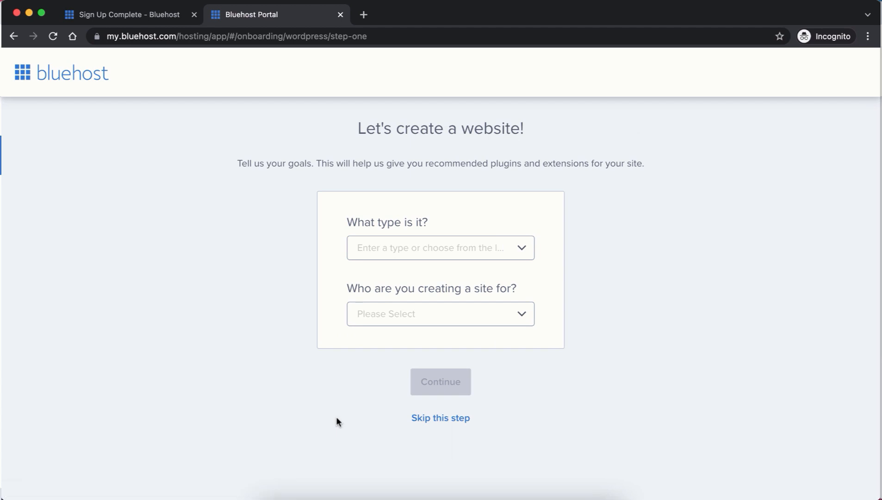
{"action": "left_click", "coordinate": [441, 419]}
{"action": "left_click", "coordinate": [450, 489]}
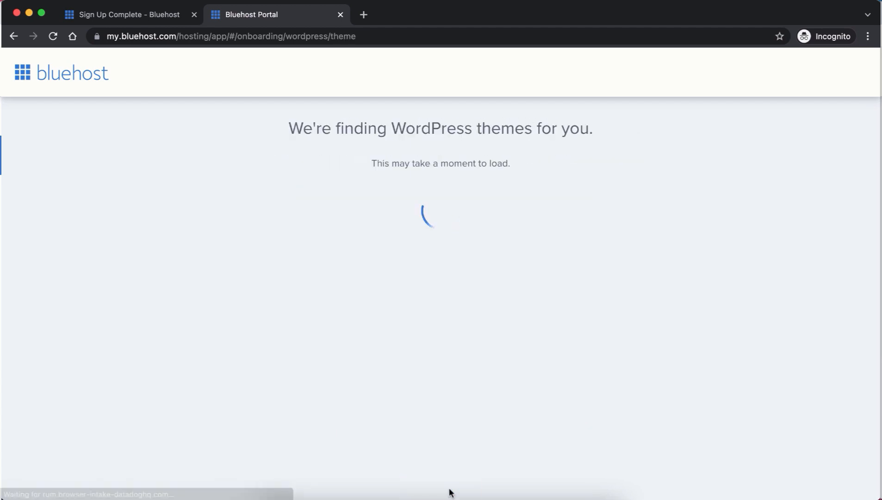
{"action": "left_click", "coordinate": [449, 486]}
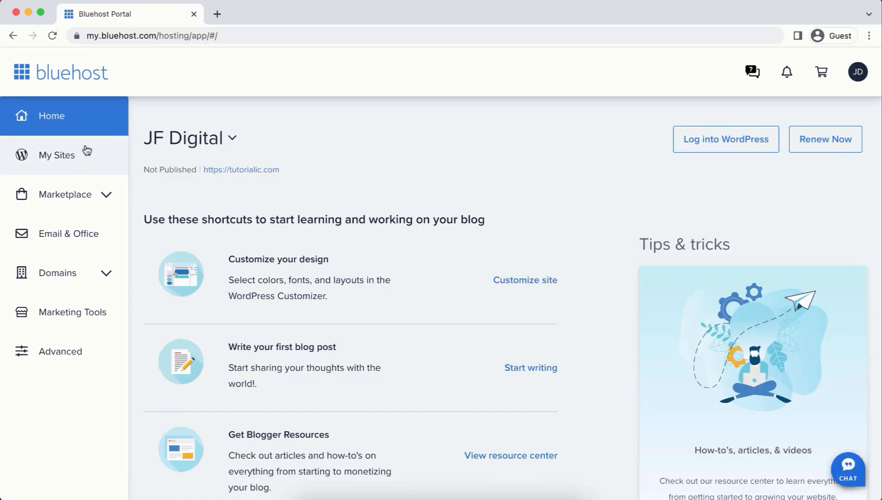
Delete the JF Digital site from its settings, then choose Add site > Create New Site.
{"action": "left_click", "coordinate": [69, 143]}
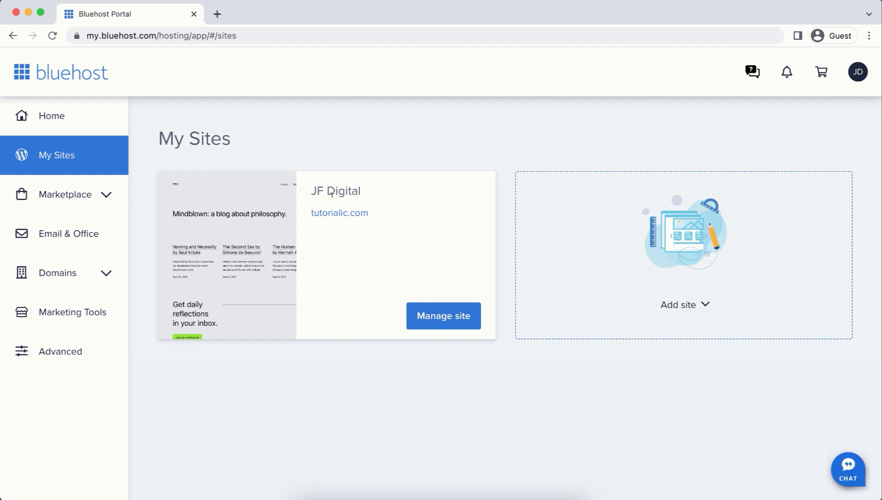
{"action": "left_click", "coordinate": [446, 324]}
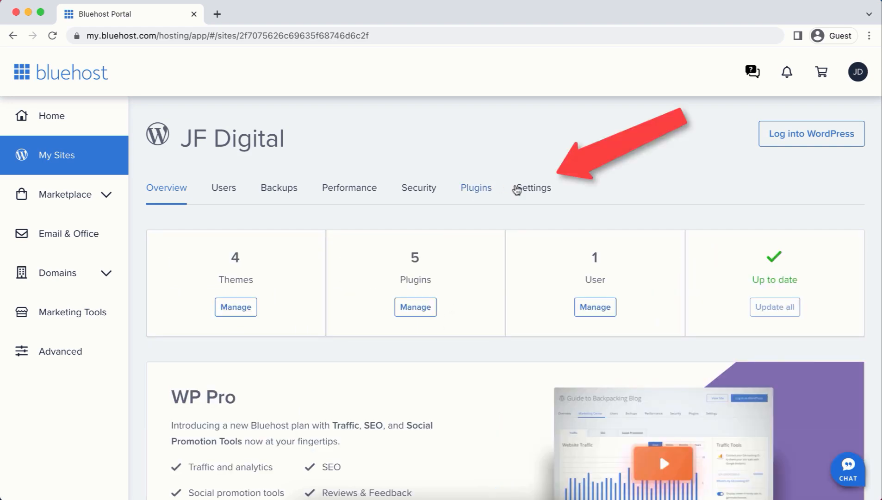
{"action": "left_click", "coordinate": [532, 187]}
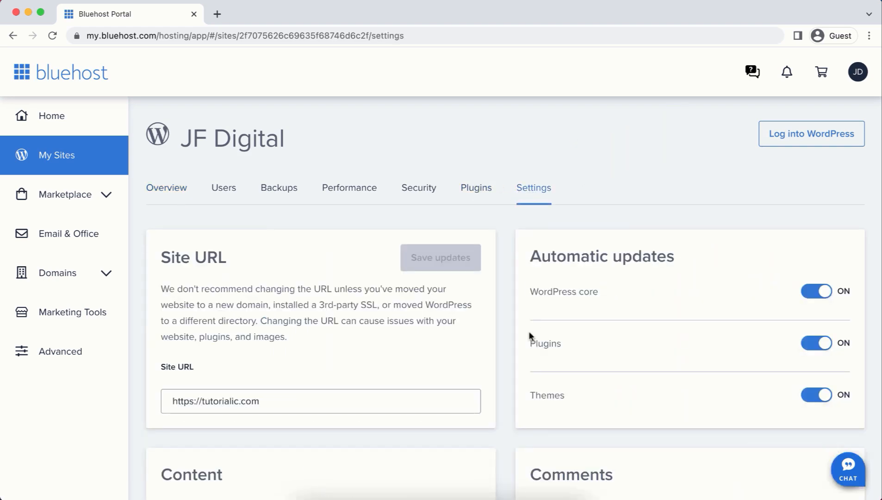
{"action": "scroll", "coordinate": [530, 331], "scroll_direction": "down", "scroll_amount": 8}
{"action": "scroll", "coordinate": [578, 319], "scroll_direction": "down", "scroll_amount": 3}
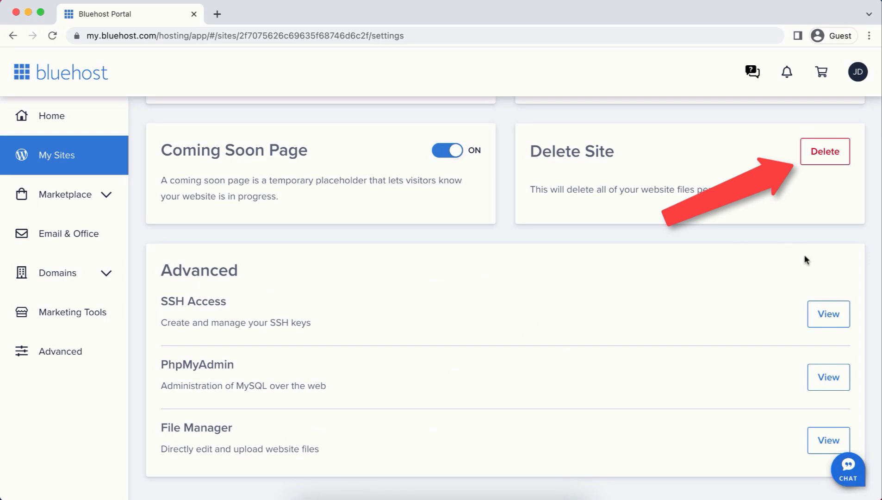
{"action": "left_click", "coordinate": [826, 149]}
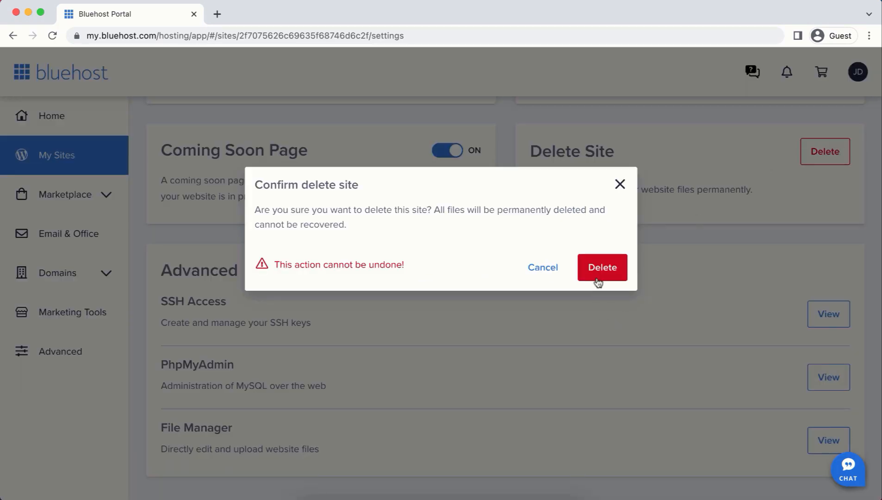
{"action": "left_click", "coordinate": [599, 275]}
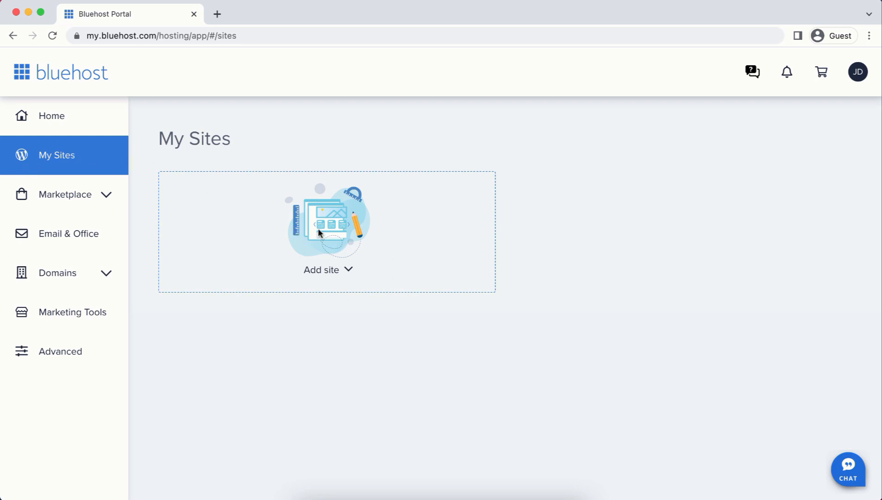
{"action": "left_click", "coordinate": [330, 269]}
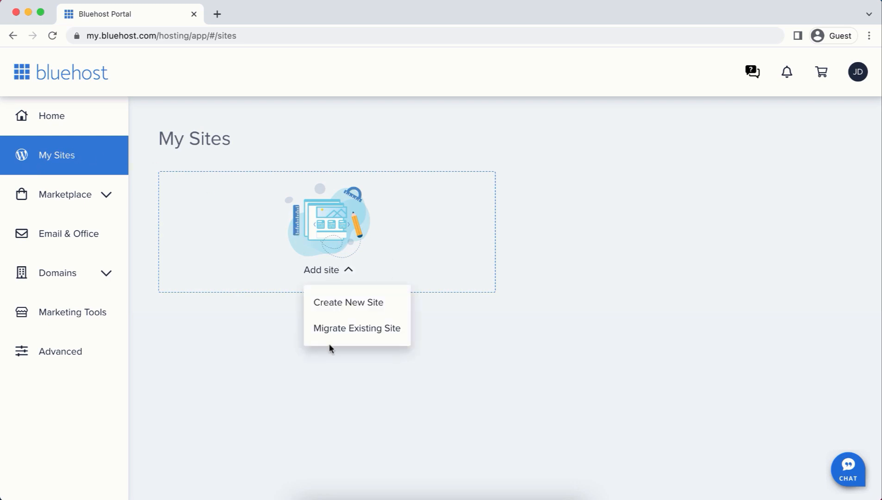
{"action": "left_click", "coordinate": [341, 303]}
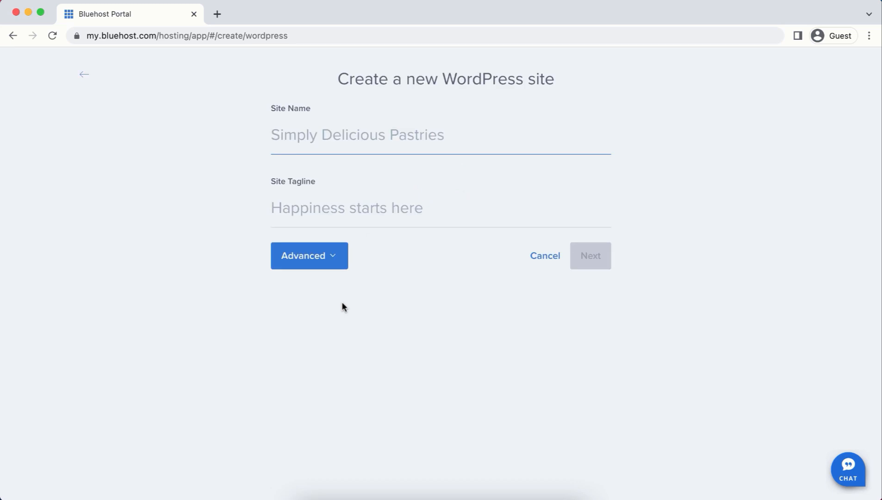
Name the site JF Digital with tagline 'You Deserve To Be Seen'.
{"action": "type", "text": "JF Digital"}
{"action": "key", "text": "Tab"}
{"action": "type", "text": "You Deserve To Be Seen"}
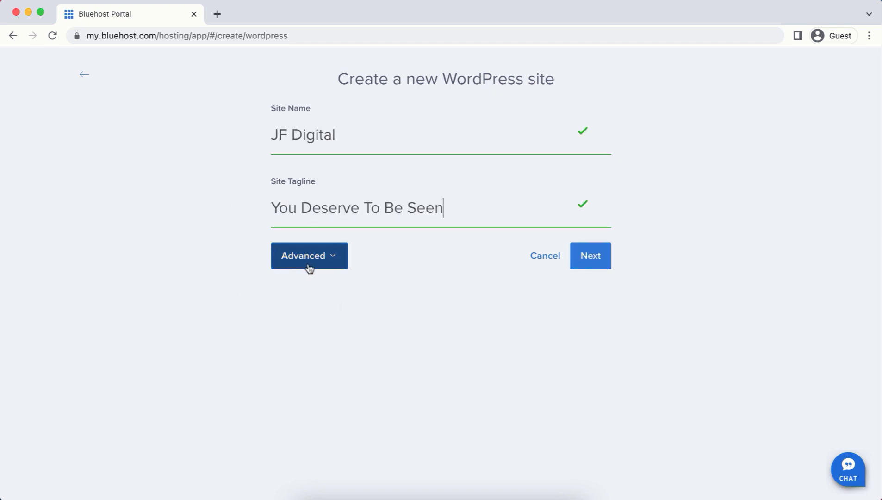
Fill in the admin e-mail, username and password under Advanced, then continue.
{"action": "left_click", "coordinate": [309, 266]}
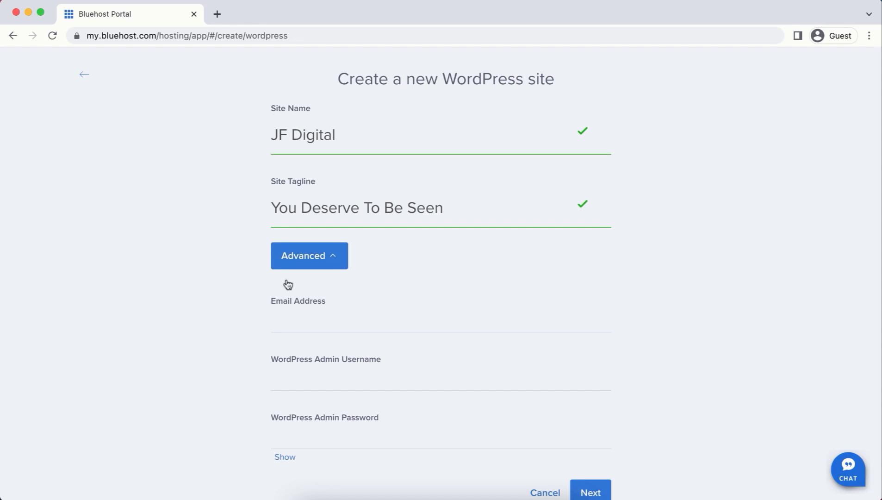
{"action": "left_click", "coordinate": [326, 319]}
{"action": "key", "text": "super+v"}
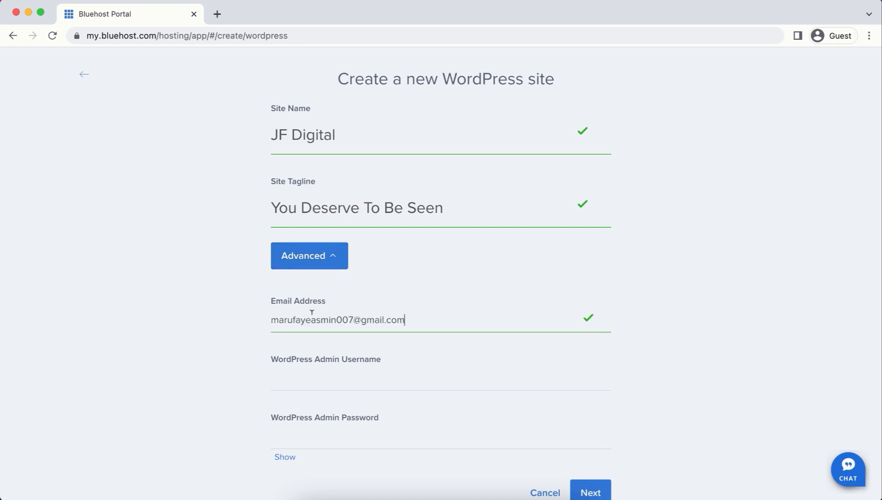
{"action": "left_click", "coordinate": [364, 371]}
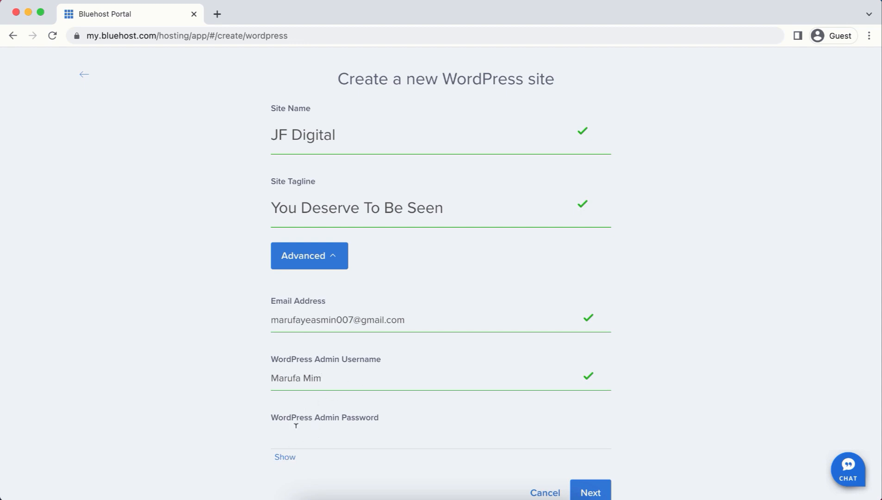
{"action": "left_click", "coordinate": [327, 434]}
{"action": "key", "text": "super+v"}
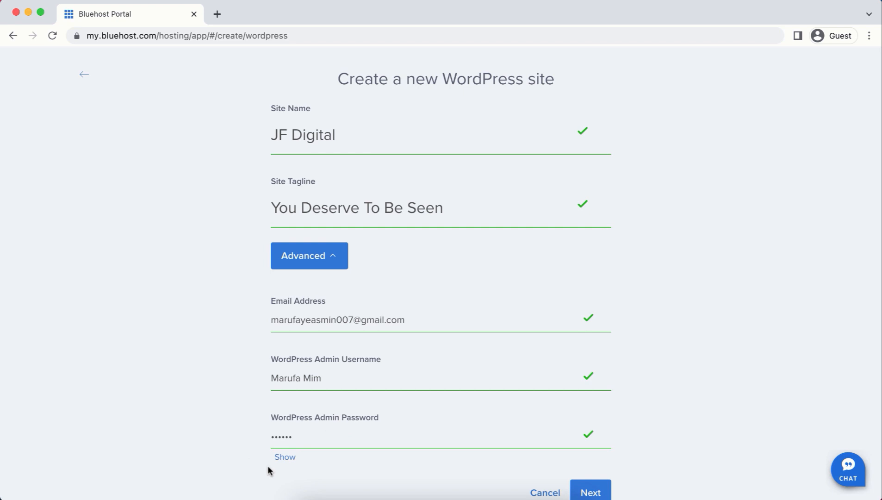
{"action": "left_click", "coordinate": [284, 457]}
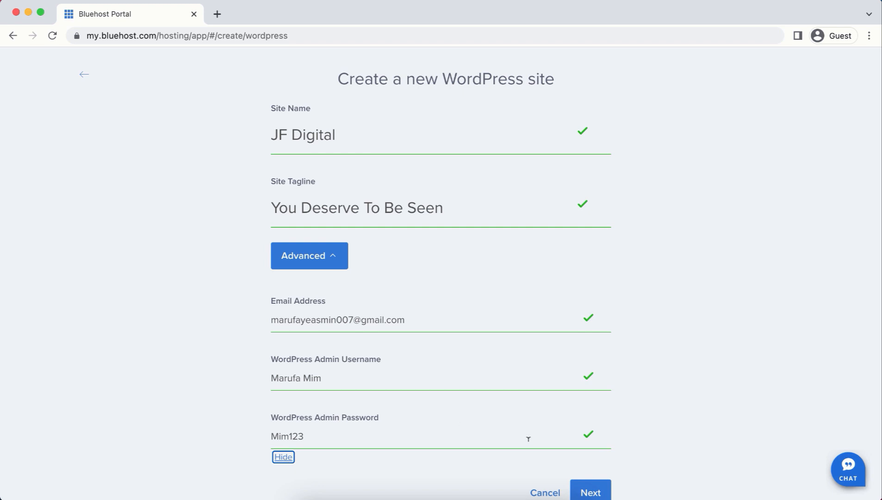
{"action": "left_click", "coordinate": [587, 494]}
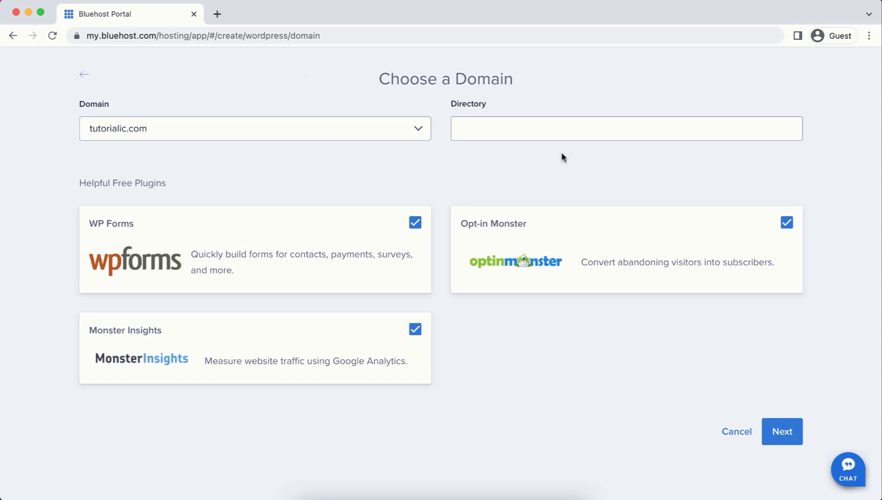
Untick the Monster Insights, WP Forms and Opt-in Monster plugins and continue without them.
{"action": "left_click", "coordinate": [614, 132]}
{"action": "left_click", "coordinate": [417, 330]}
{"action": "left_click", "coordinate": [415, 223]}
{"action": "left_click", "coordinate": [786, 223]}
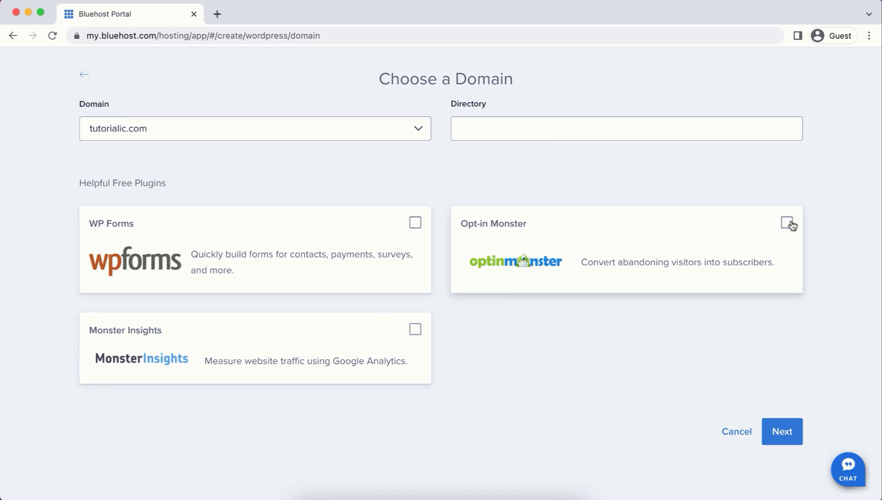
{"action": "left_click", "coordinate": [778, 431]}
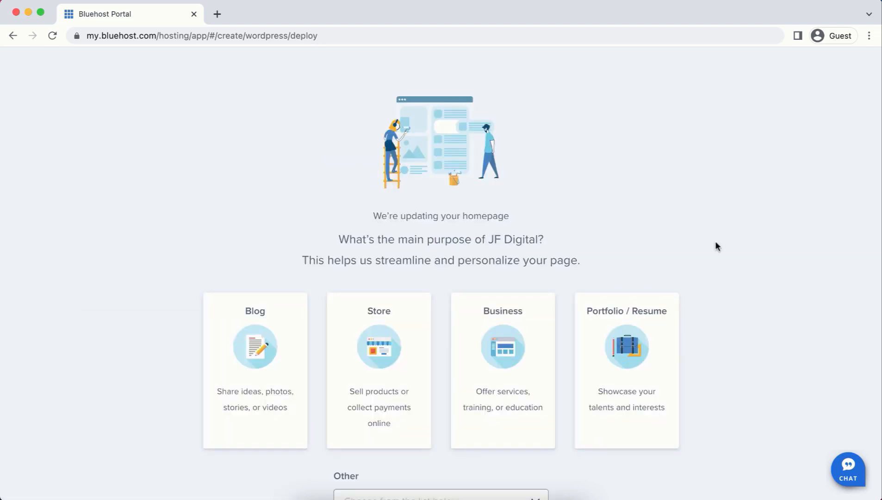
Skip the site-purpose question to finish the WordPress install, then open a new browser tab.
{"action": "scroll", "coordinate": [715, 247], "scroll_direction": "down", "scroll_amount": 3}
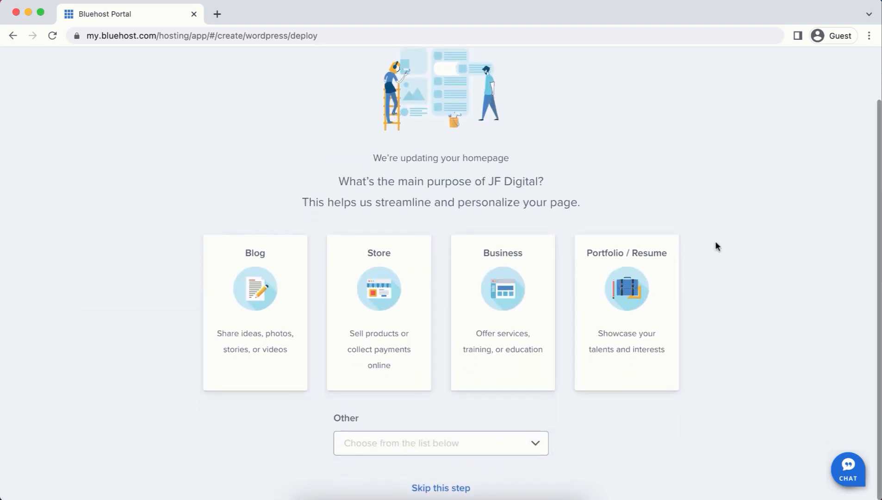
{"action": "left_click", "coordinate": [458, 487]}
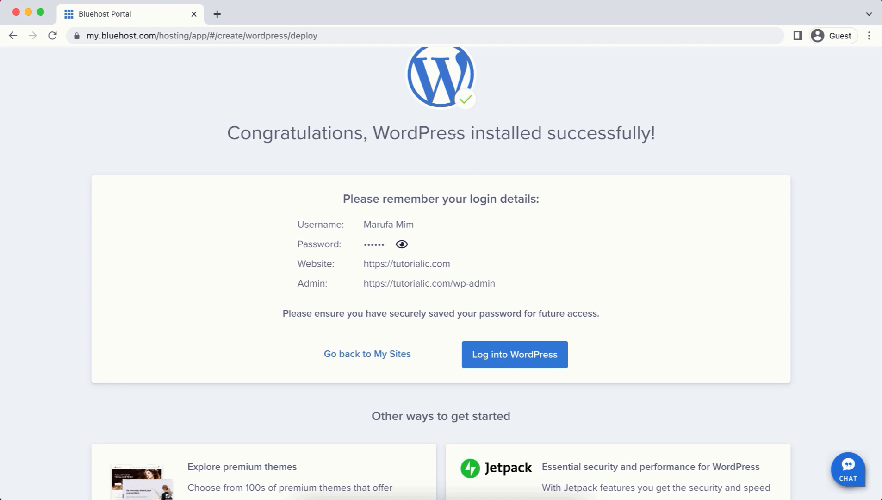
{"action": "left_click", "coordinate": [217, 14]}
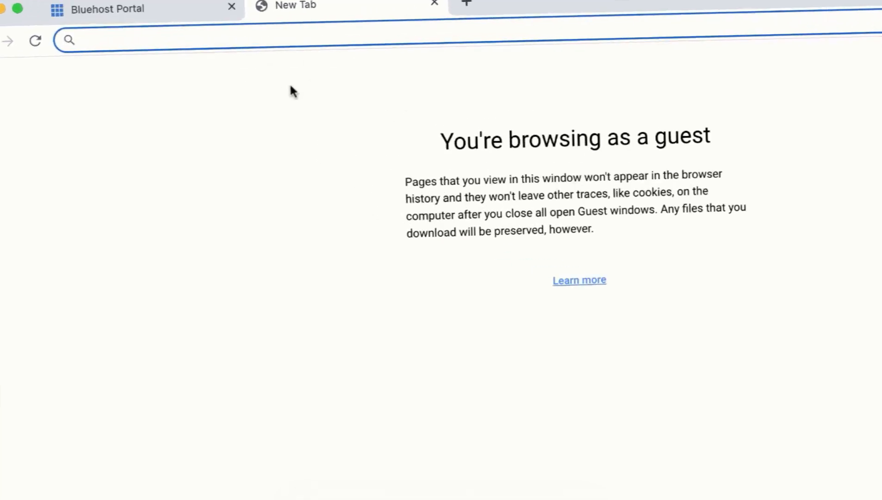
Load tutorialic.com/wp-admin and log in with the site's username and password, revealing the password first.
{"action": "type", "text": "tutorialic.com/wp-admin"}
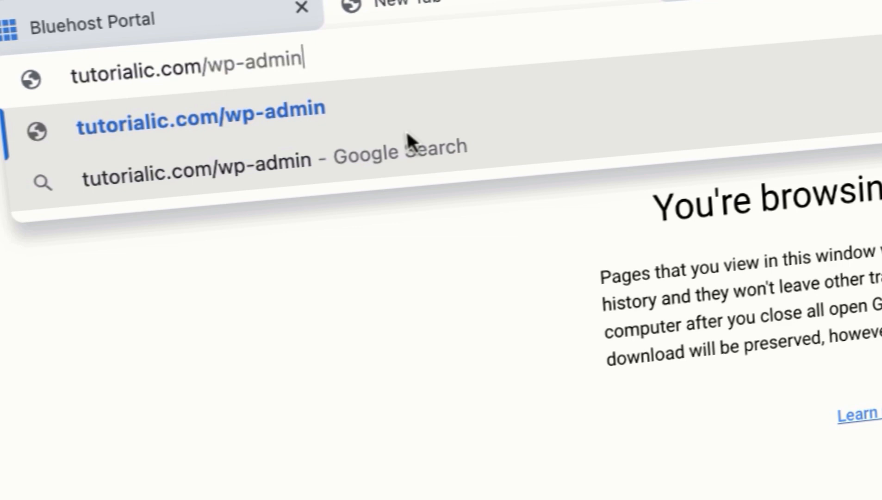
{"action": "key", "text": "Return"}
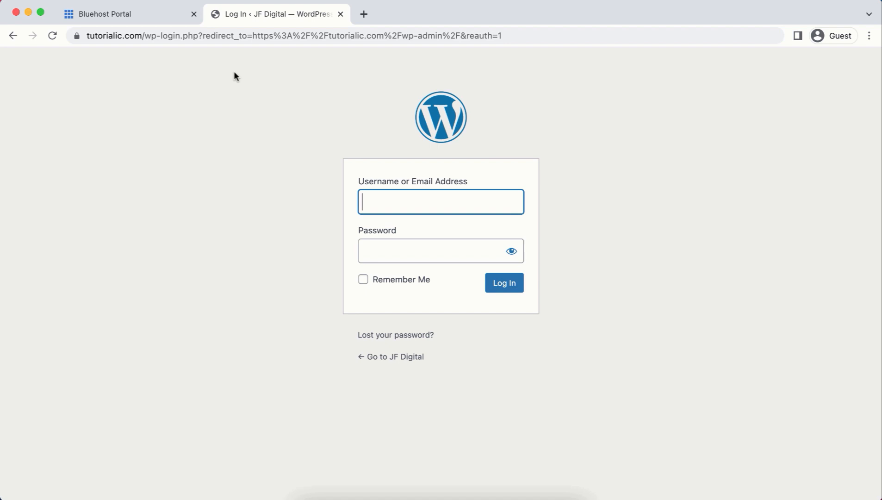
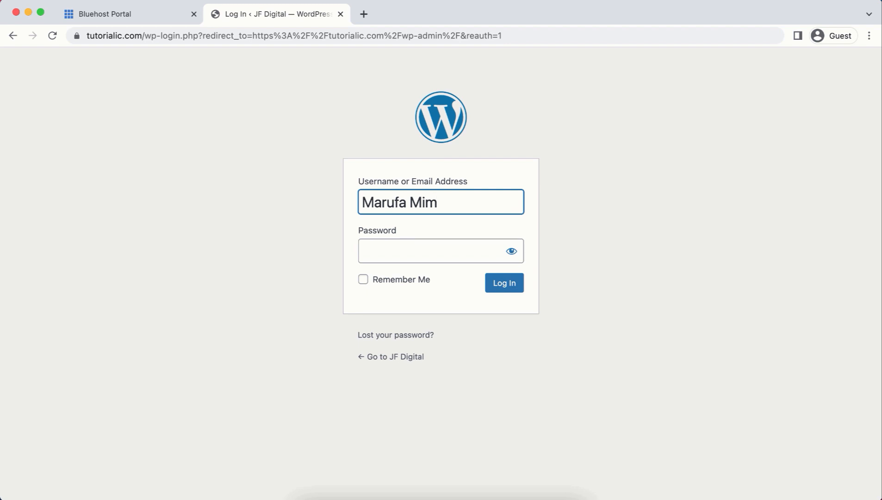
{"action": "key", "text": "Tab"}
{"action": "type", "text": "••••••"}
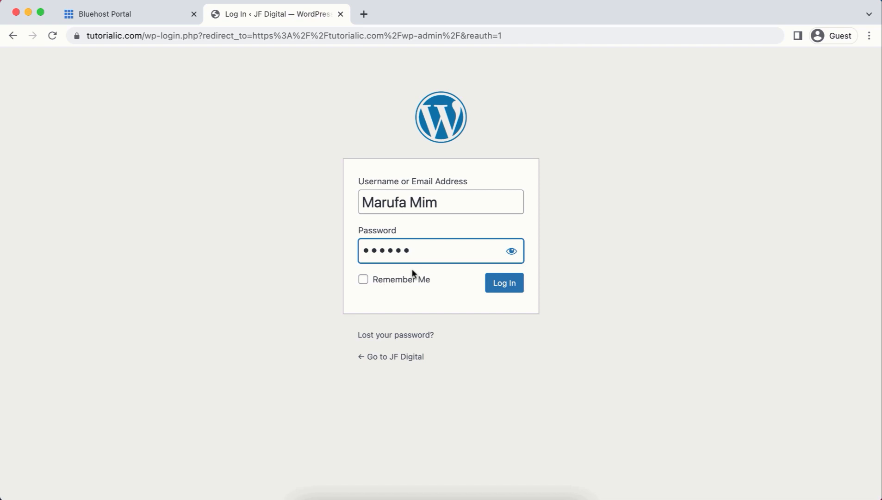
{"action": "left_click", "coordinate": [512, 251]}
{"action": "left_click", "coordinate": [515, 251]}
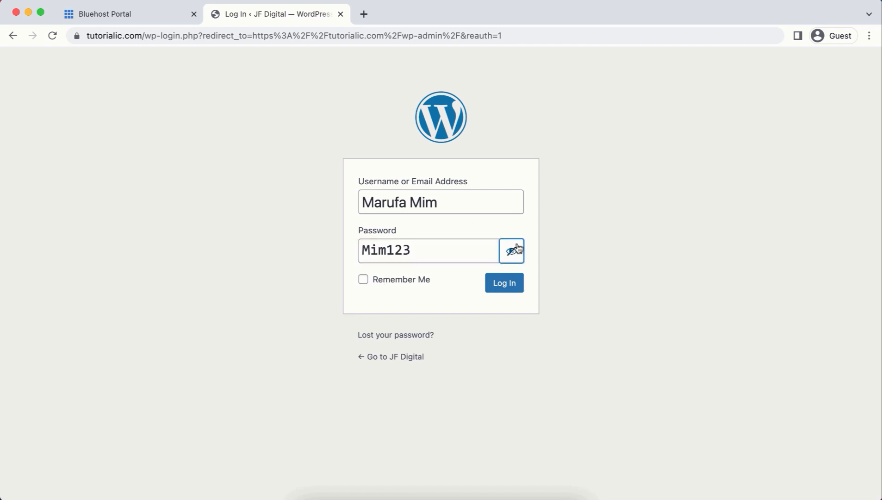
{"action": "left_click", "coordinate": [500, 285]}
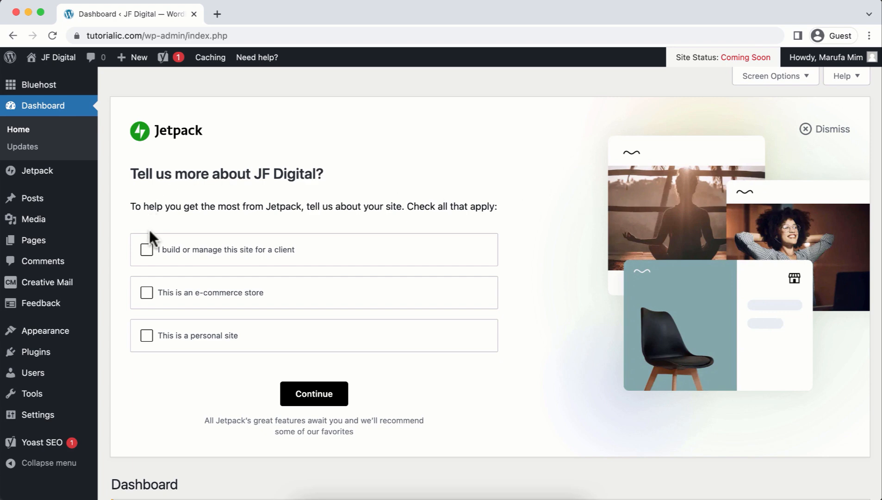
{"action": "mouse_move", "coordinate": [70, 245]}
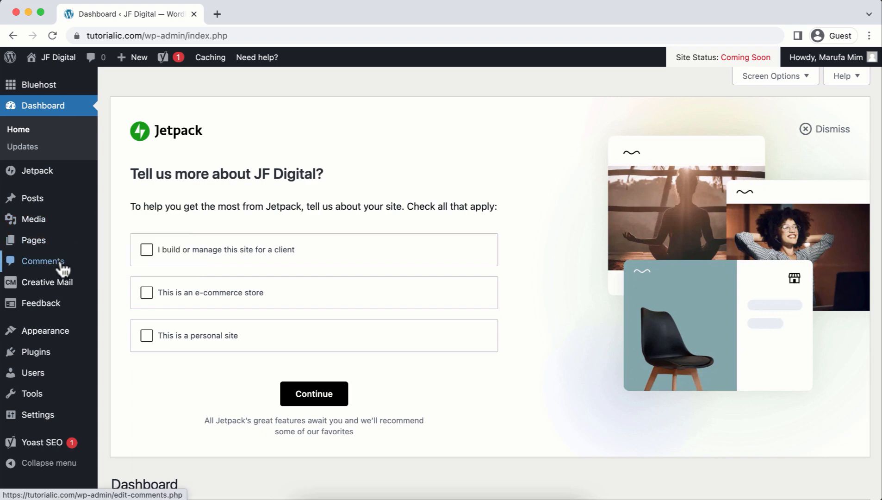
{"action": "mouse_move", "coordinate": [33, 203]}
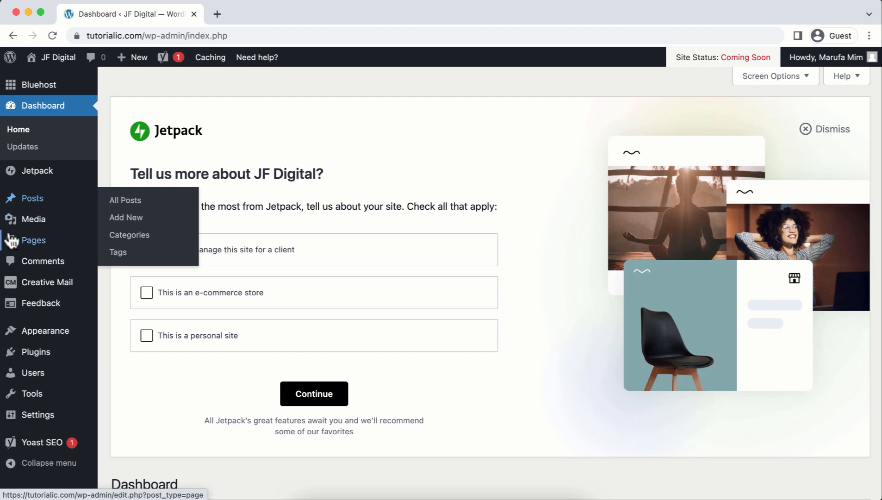
{"action": "mouse_move", "coordinate": [34, 222]}
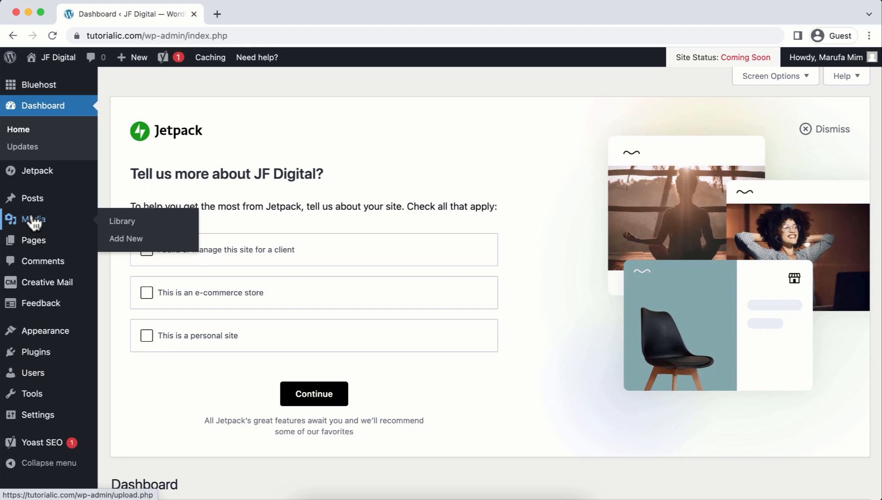
{"action": "mouse_move", "coordinate": [33, 244]}
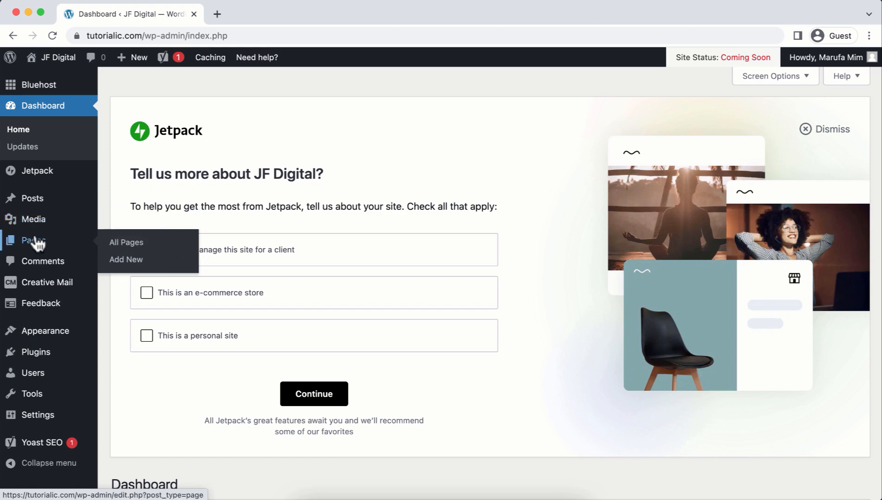
{"action": "mouse_move", "coordinate": [48, 356]}
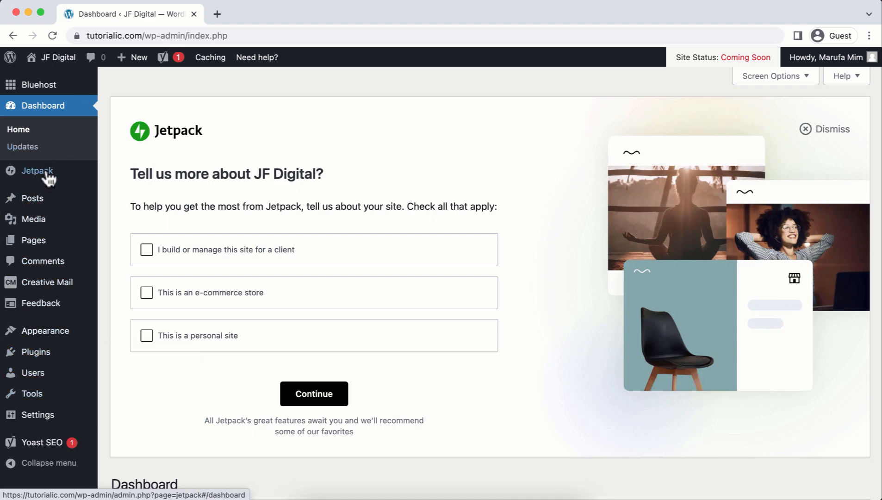
{"action": "mouse_move", "coordinate": [26, 187]}
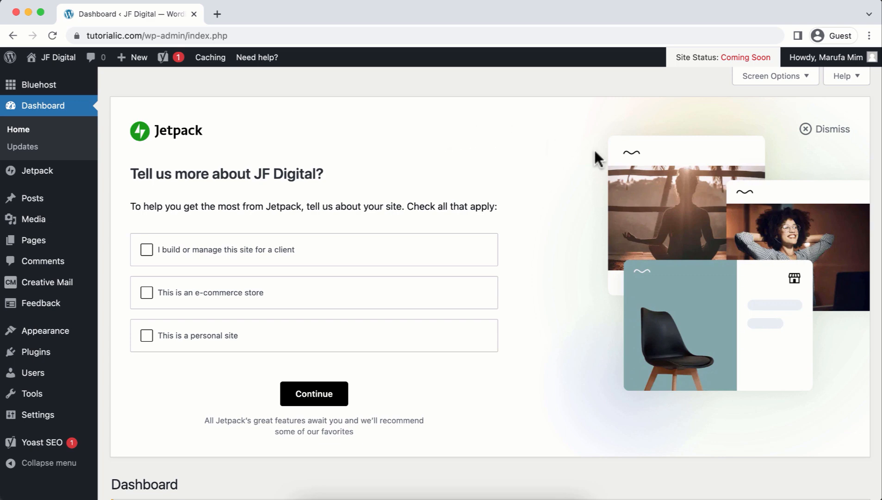
Dismiss the Jetpack questionnaire, the Yoast SEO notice and the Welcome to WordPress panel.
{"action": "left_click", "coordinate": [807, 130]}
{"action": "left_click", "coordinate": [857, 149]}
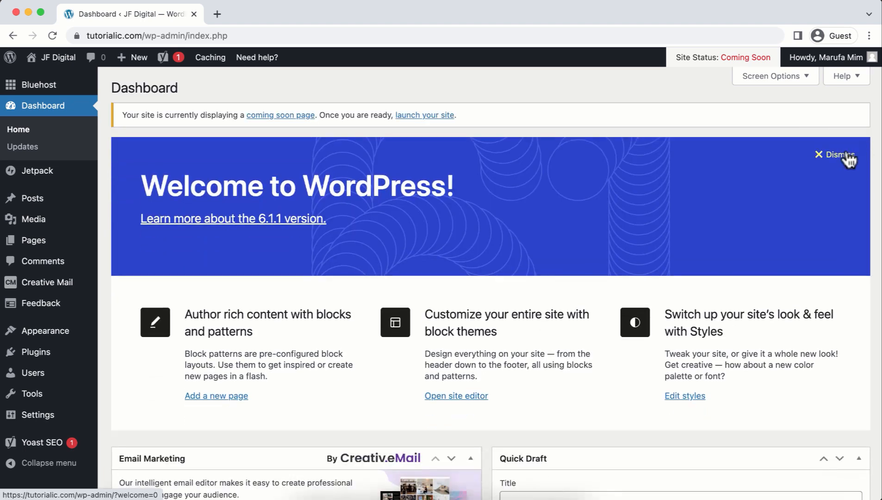
{"action": "left_click", "coordinate": [845, 155]}
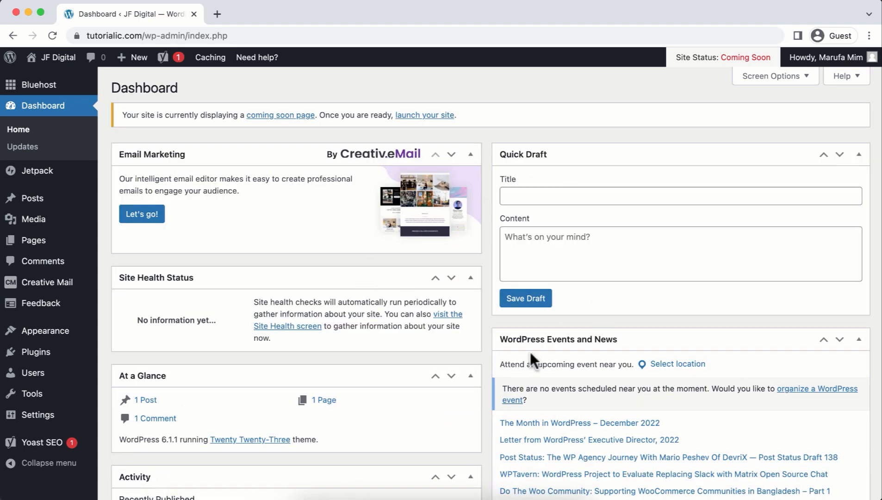
Uncheck all eight dashboard widgets in Screen Options, from Email Marketing to Quick Draft.
{"action": "left_click", "coordinate": [763, 78]}
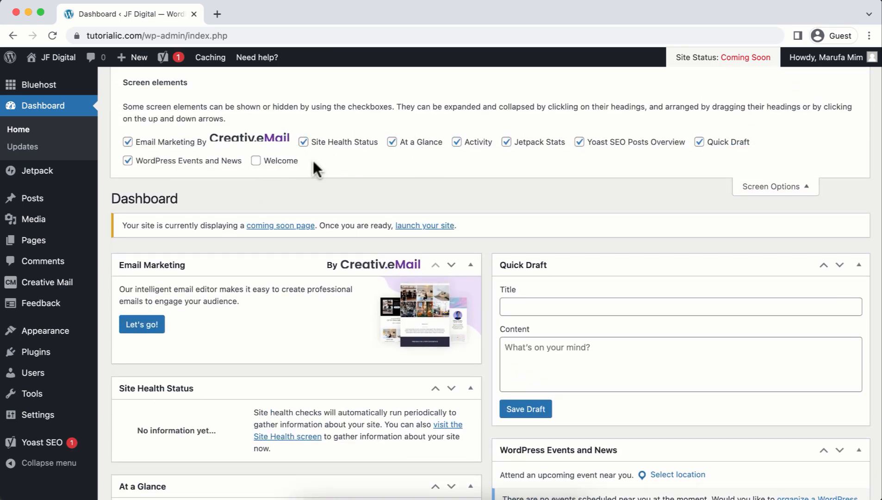
{"action": "left_click", "coordinate": [128, 142]}
{"action": "left_click", "coordinate": [127, 161]}
{"action": "left_click", "coordinate": [303, 142]}
{"action": "left_click", "coordinate": [392, 142]}
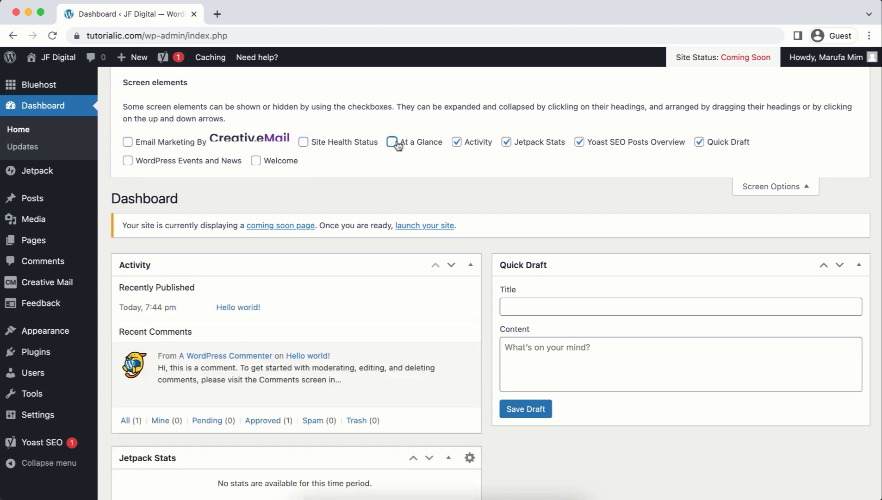
{"action": "left_click", "coordinate": [456, 142]}
{"action": "left_click", "coordinate": [506, 142]}
{"action": "left_click", "coordinate": [579, 142]}
{"action": "left_click", "coordinate": [699, 142]}
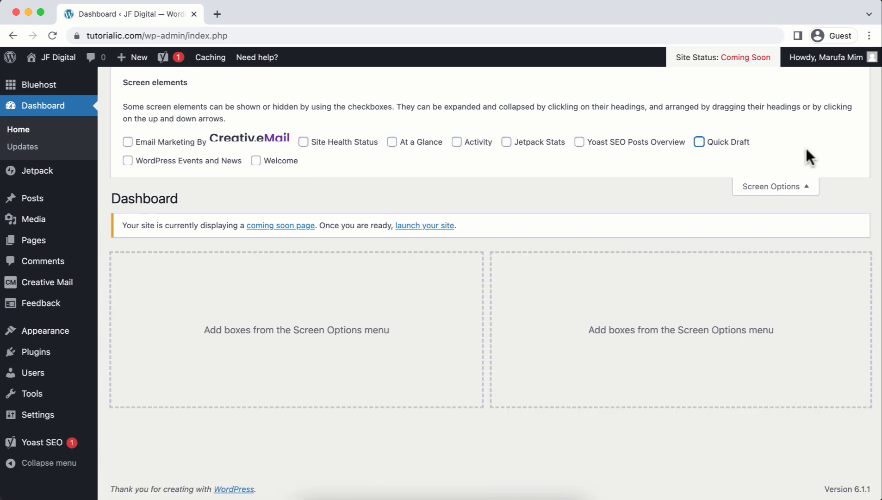
{"action": "left_click", "coordinate": [776, 187]}
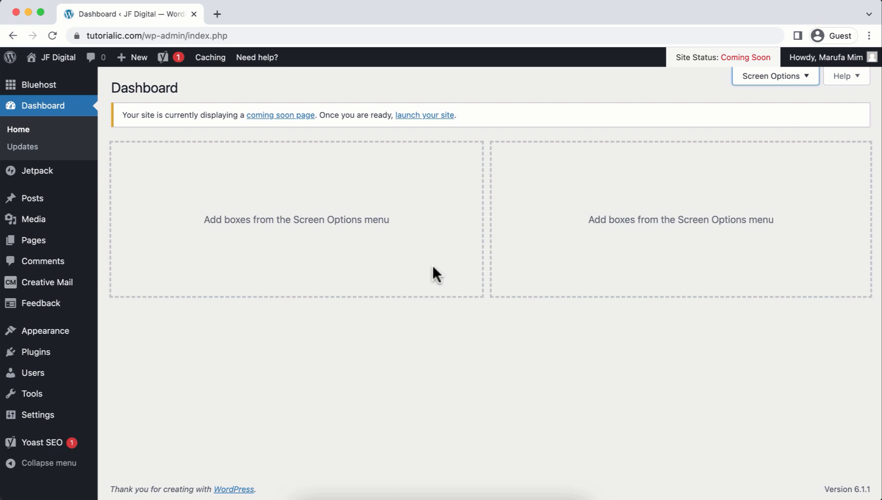
In Installed Plugins, select every plugin and deactivate them all with a bulk action.
{"action": "mouse_move", "coordinate": [51, 355]}
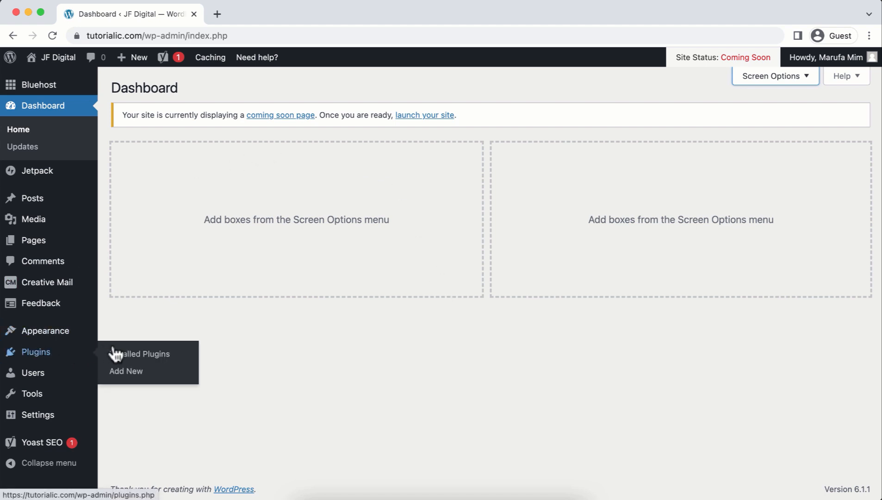
{"action": "left_click", "coordinate": [136, 357]}
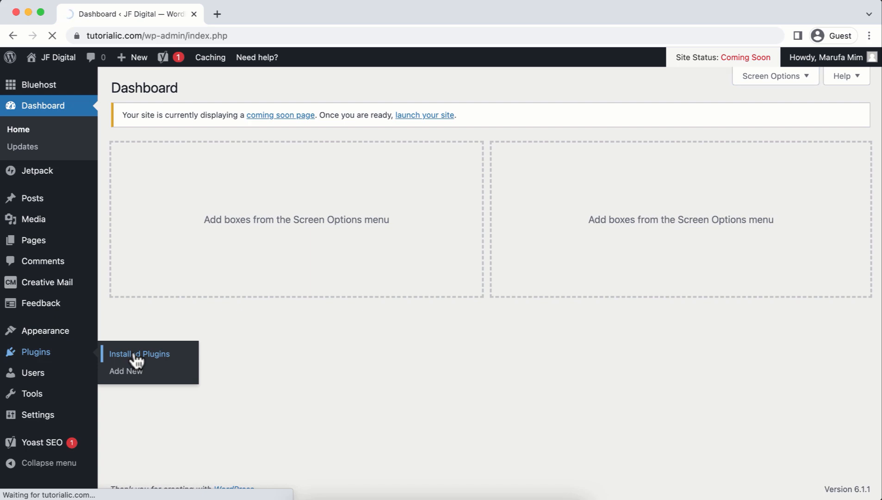
{"action": "scroll", "coordinate": [295, 358], "scroll_direction": "down", "scroll_amount": 5}
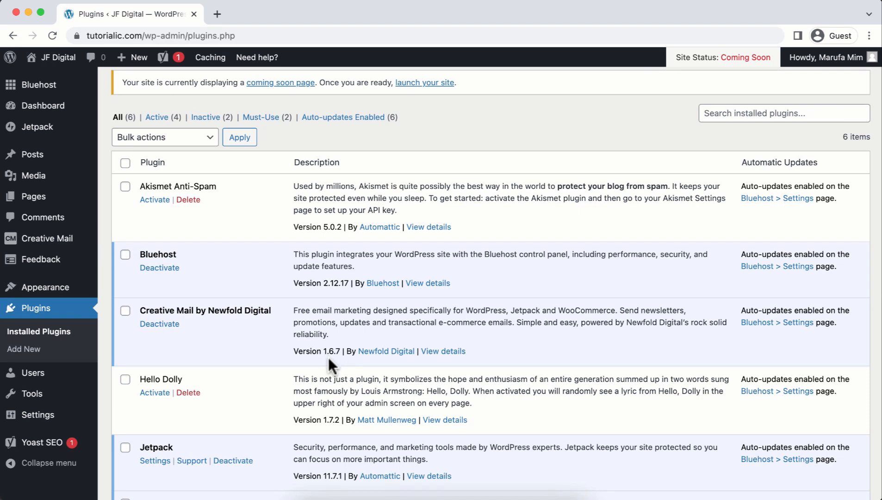
{"action": "left_click", "coordinate": [125, 187]}
{"action": "left_click", "coordinate": [125, 254]}
{"action": "left_click", "coordinate": [125, 164]}
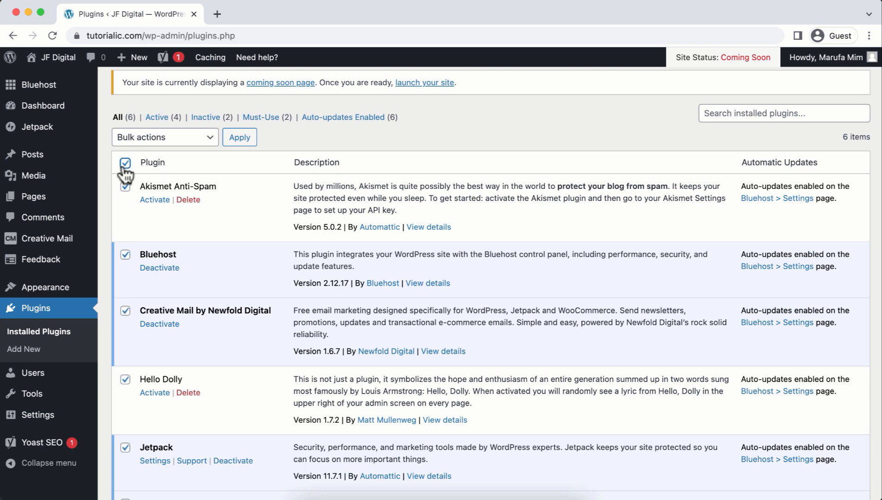
{"action": "left_click", "coordinate": [148, 141]}
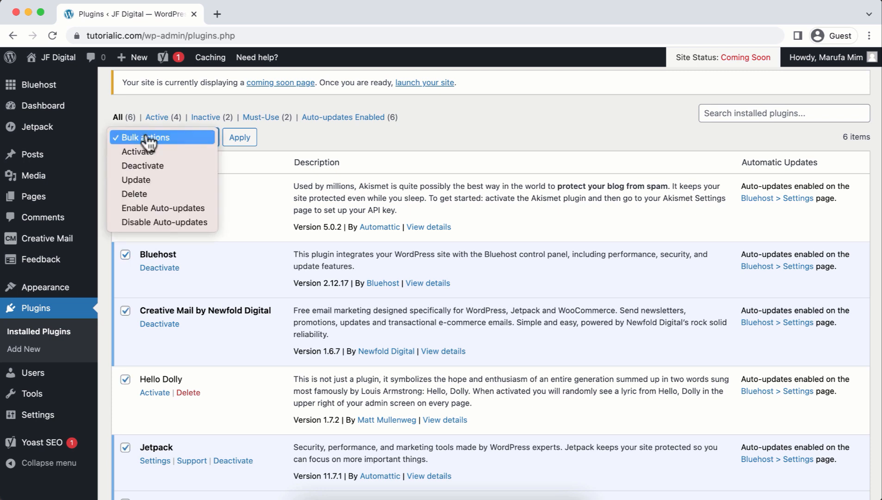
{"action": "left_click", "coordinate": [143, 166]}
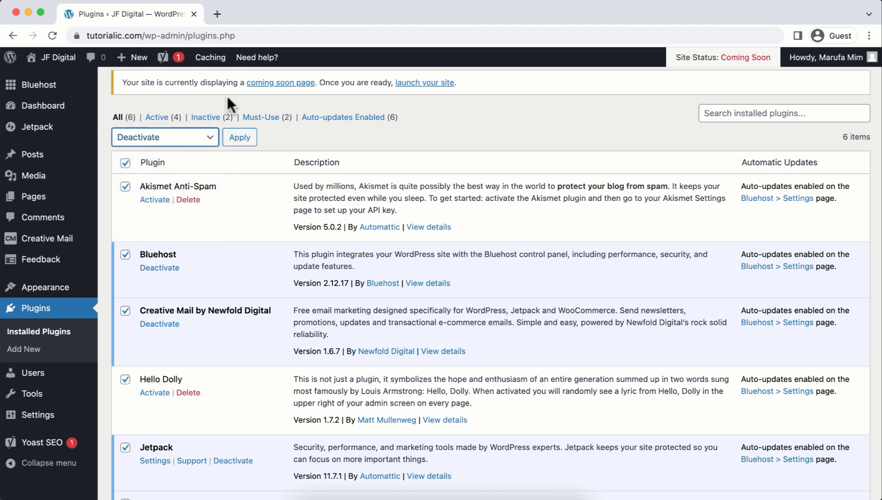
{"action": "left_click", "coordinate": [234, 141]}
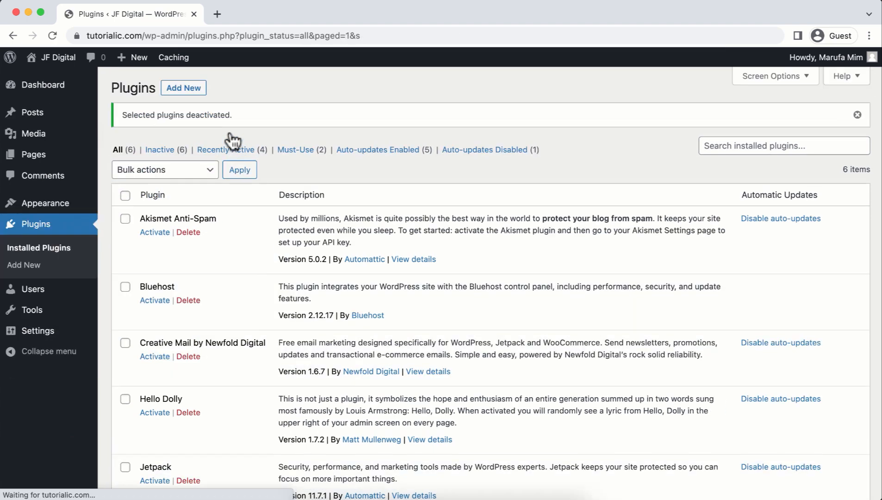
Select all plugins again, bulk-delete them, and confirm deleting the plugins and their data.
{"action": "left_click", "coordinate": [126, 195]}
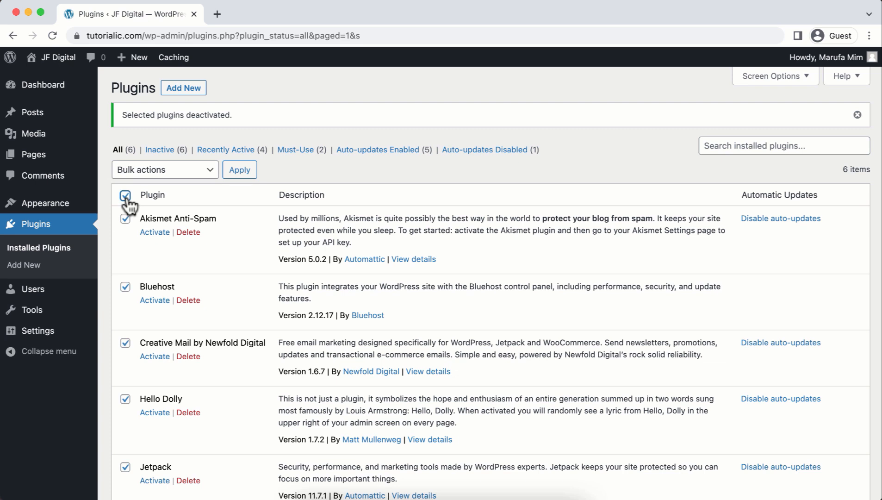
{"action": "left_click", "coordinate": [148, 170]}
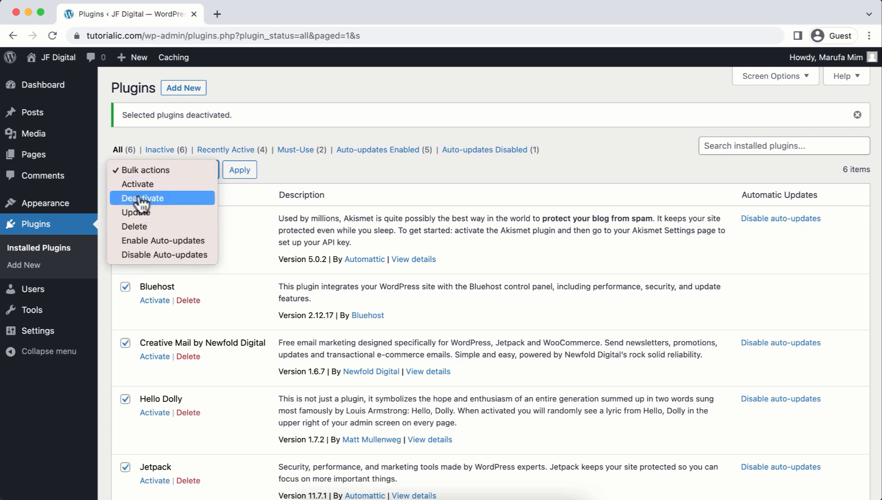
{"action": "left_click", "coordinate": [140, 226]}
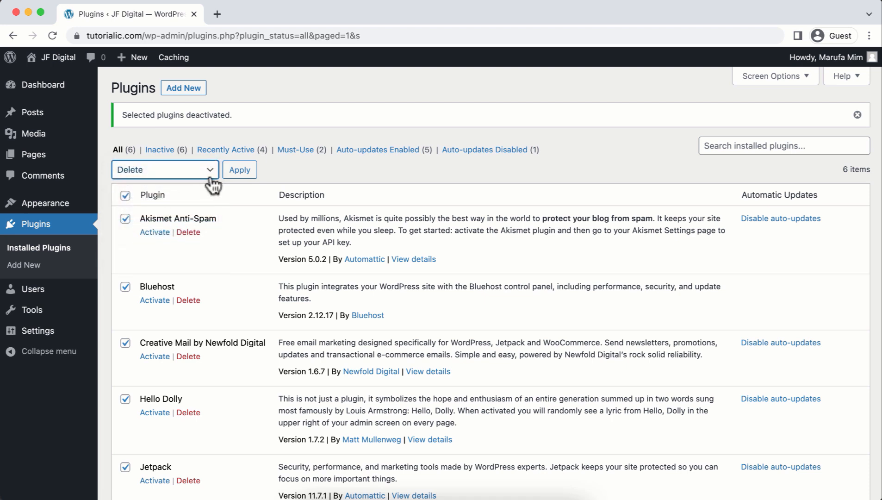
{"action": "left_click", "coordinate": [233, 170]}
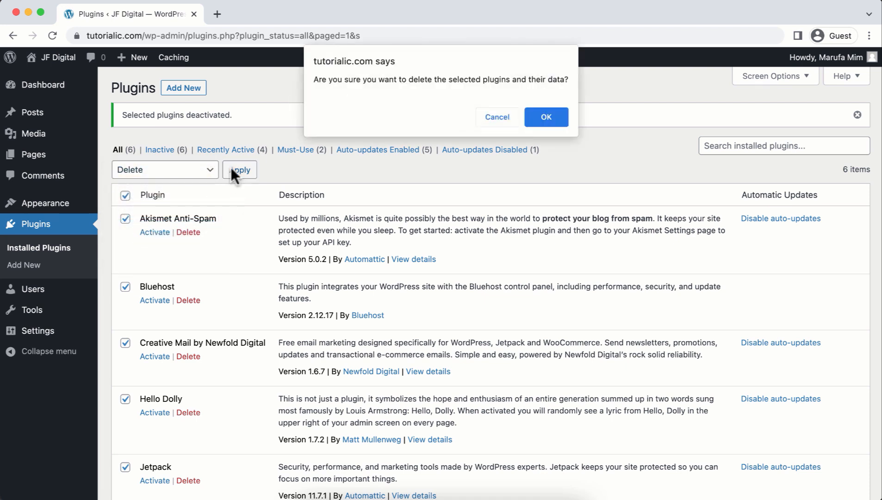
{"action": "left_click", "coordinate": [554, 122]}
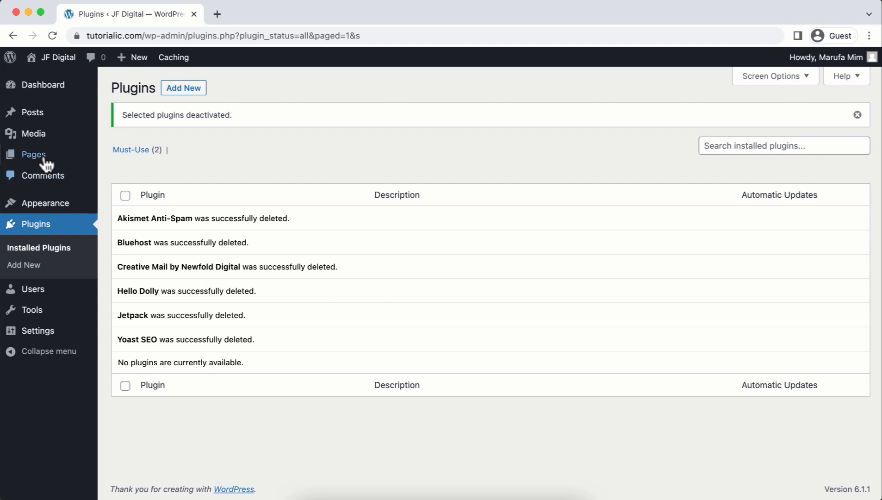
Select all pages in All Pages and bulk-move Privacy Policy and Sample Page to the Trash.
{"action": "mouse_move", "coordinate": [50, 159]}
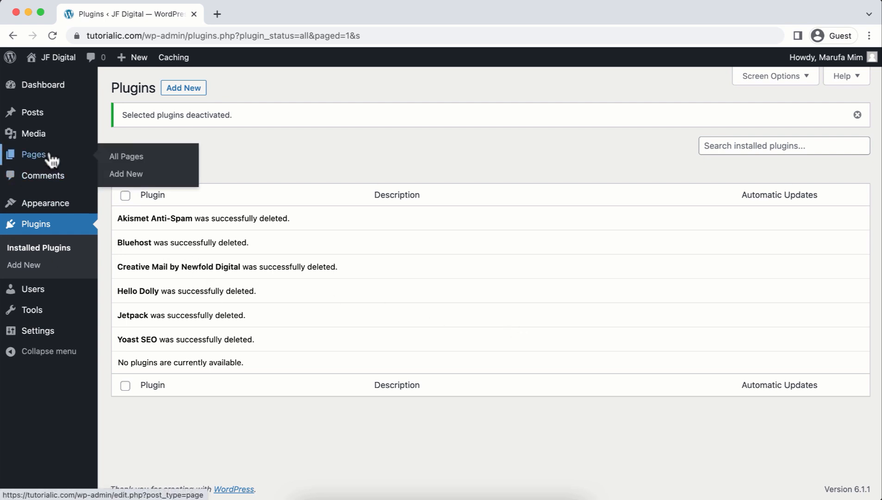
{"action": "left_click", "coordinate": [113, 159]}
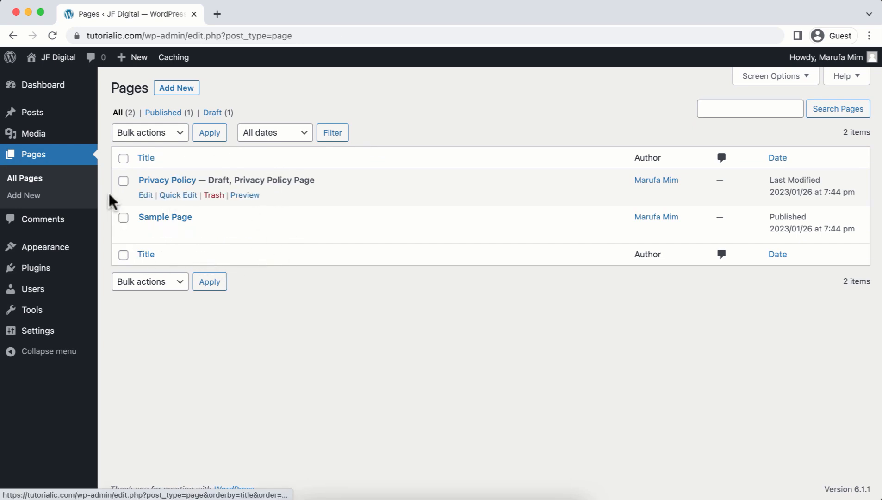
{"action": "left_click", "coordinate": [123, 159]}
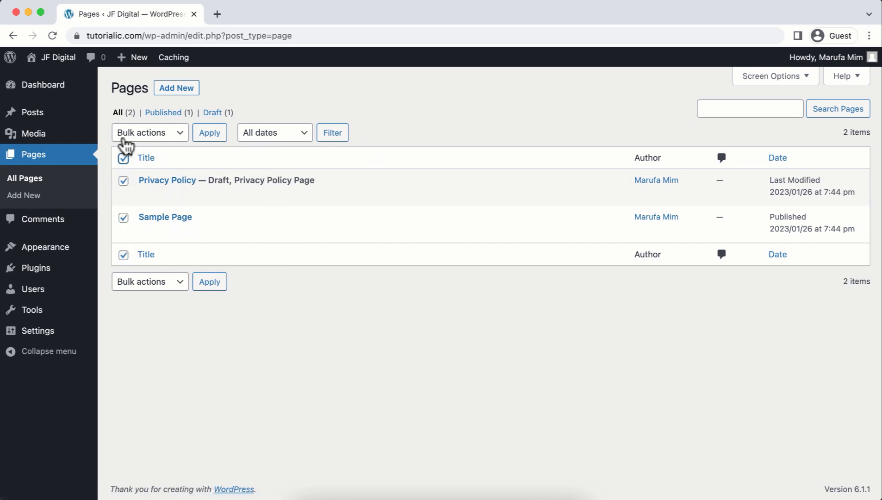
{"action": "left_click", "coordinate": [154, 135]}
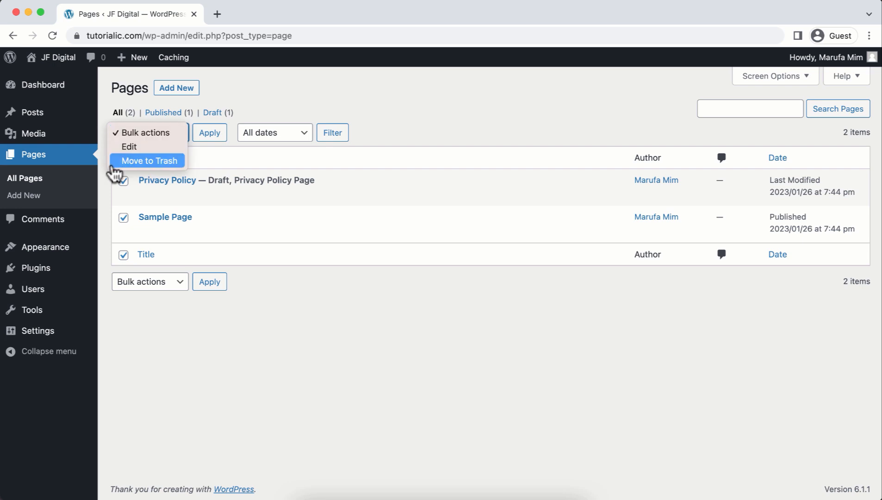
{"action": "left_click", "coordinate": [151, 160]}
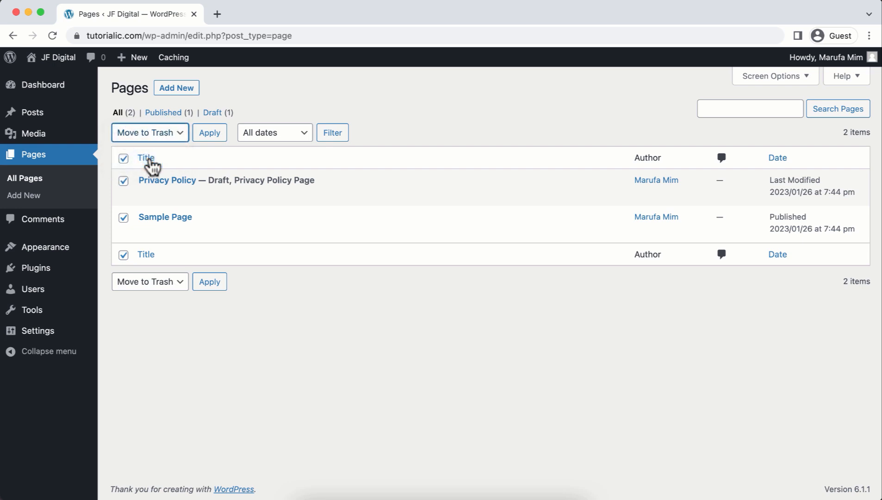
{"action": "left_click", "coordinate": [204, 135]}
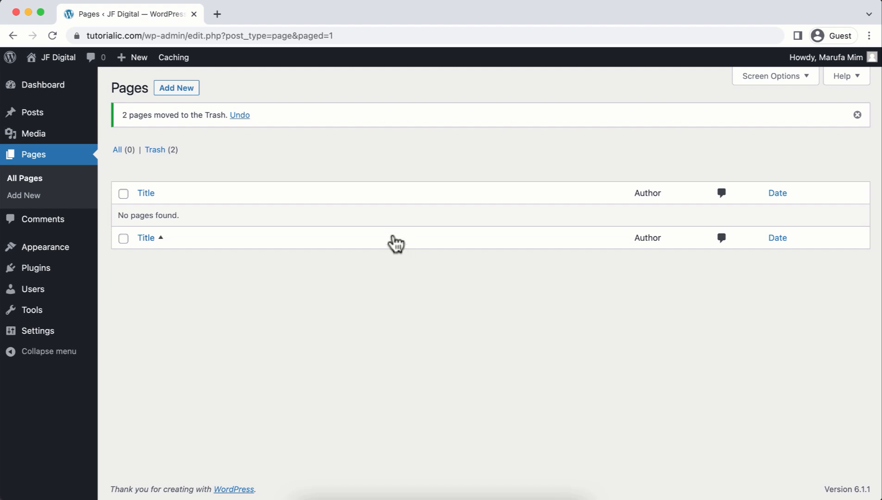
{"action": "mouse_move", "coordinate": [65, 250]}
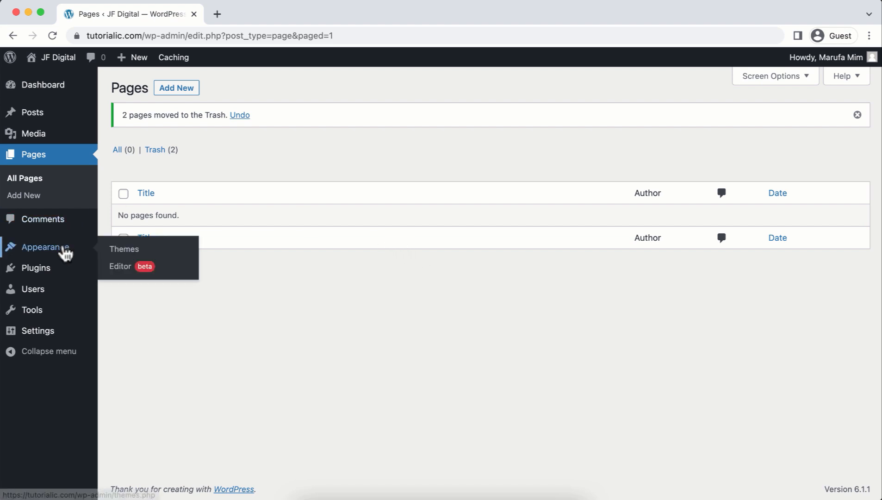
Search Add New Theme for 'hello elementor', install Hello Elementor and activate it.
{"action": "left_click", "coordinate": [130, 250]}
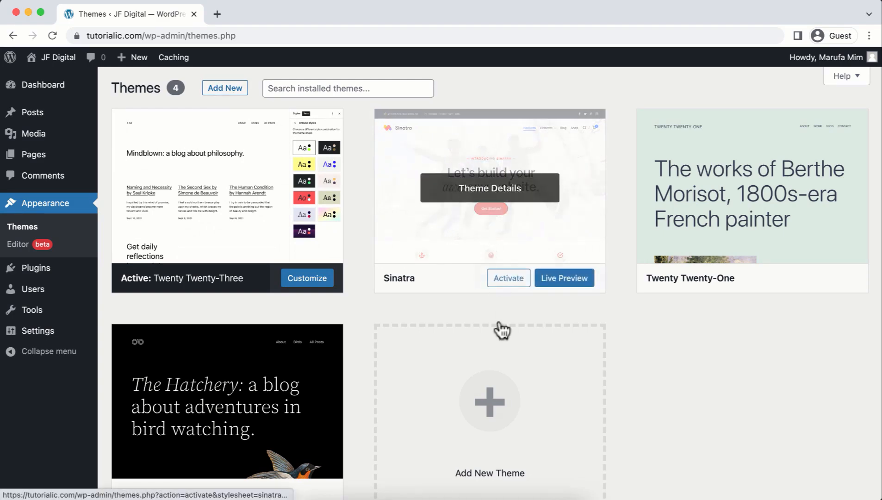
{"action": "left_click", "coordinate": [478, 411]}
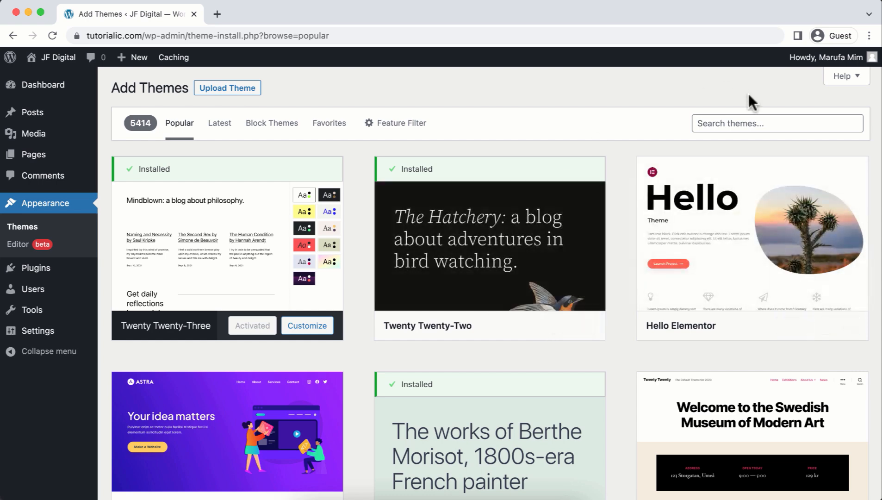
{"action": "left_click", "coordinate": [744, 116]}
{"action": "type", "text": "hello elementor"}
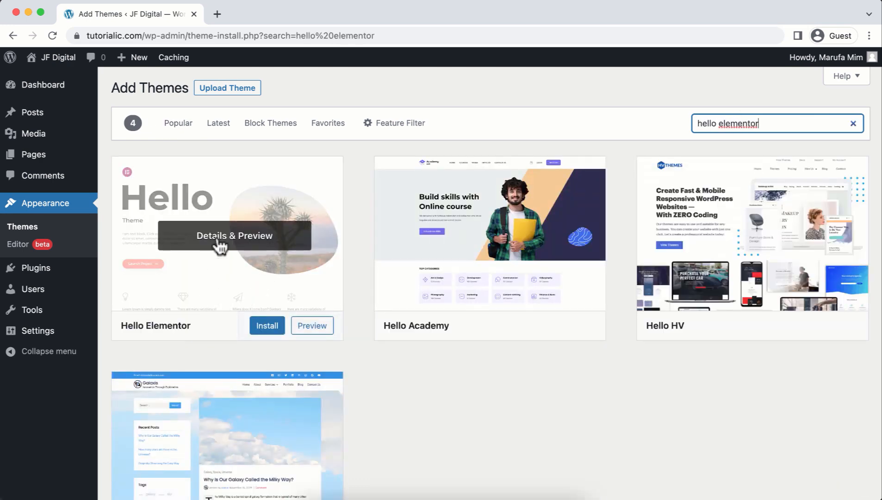
{"action": "left_click", "coordinate": [271, 326]}
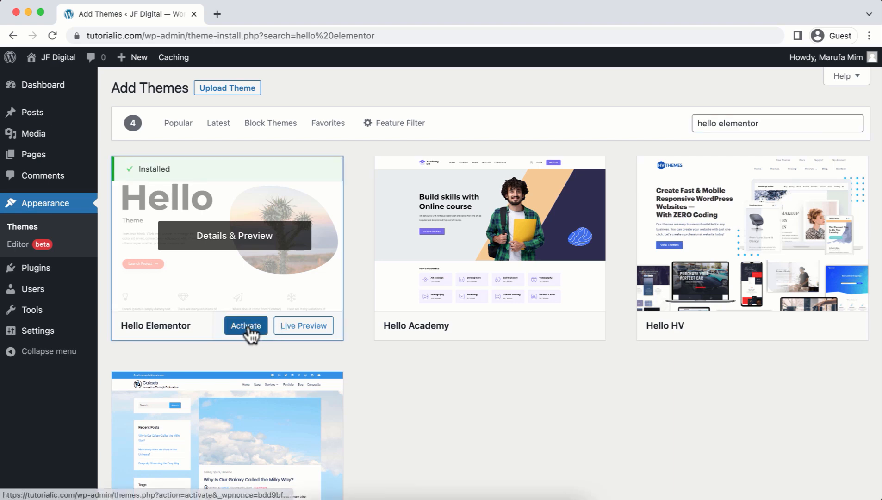
{"action": "left_click", "coordinate": [246, 326]}
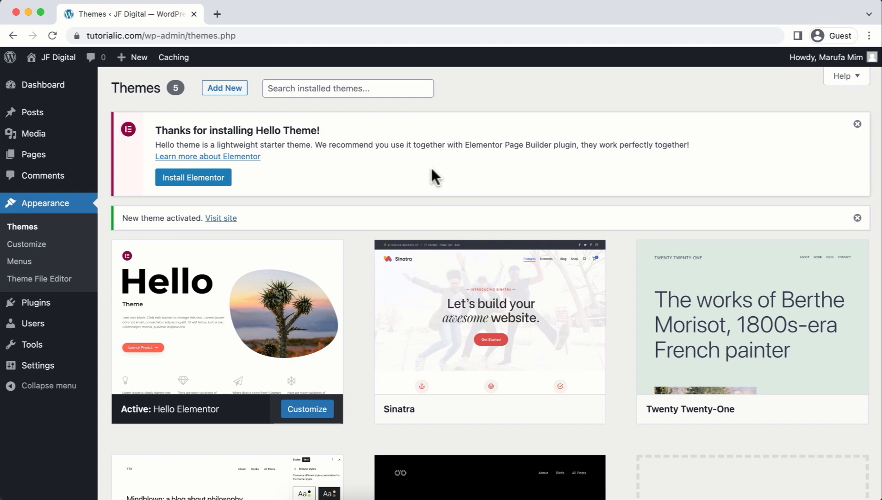
Open the JF Digital Visit Site link in a new tab, view it, then return to Themes.
{"action": "mouse_move", "coordinate": [58, 63]}
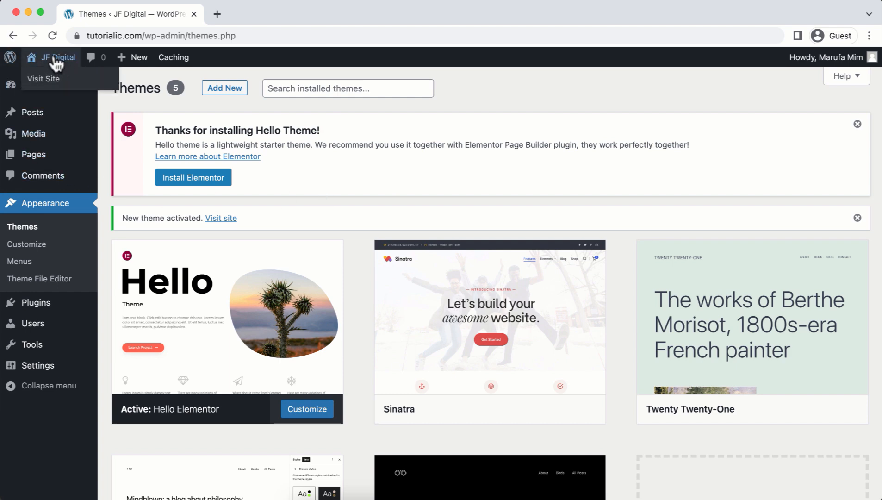
{"action": "right_click", "coordinate": [40, 79]}
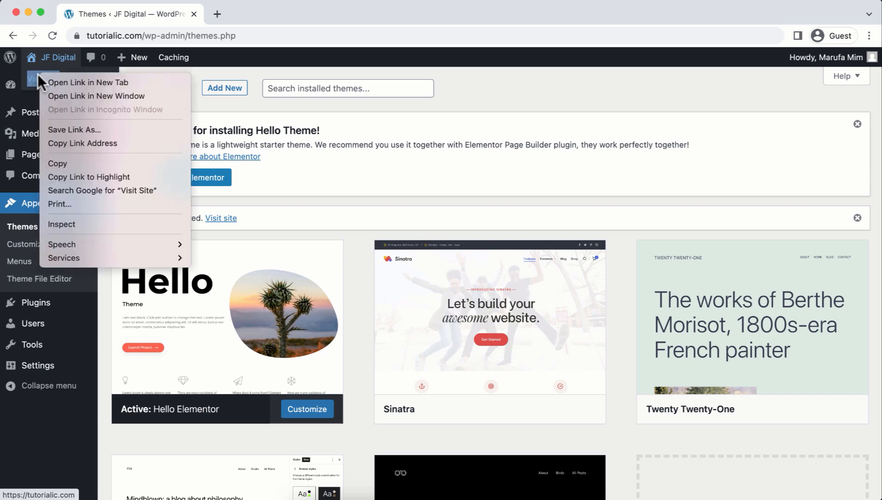
{"action": "left_click", "coordinate": [58, 79]}
{"action": "left_click", "coordinate": [241, 14]}
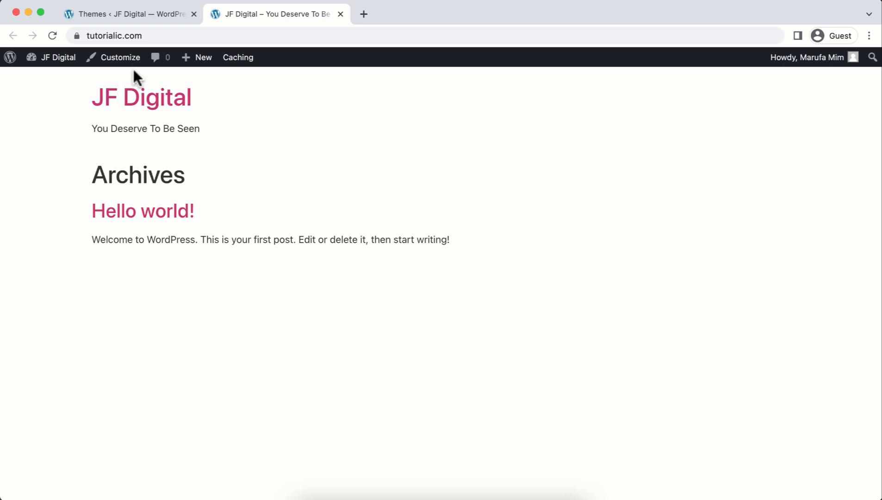
{"action": "left_click", "coordinate": [136, 13]}
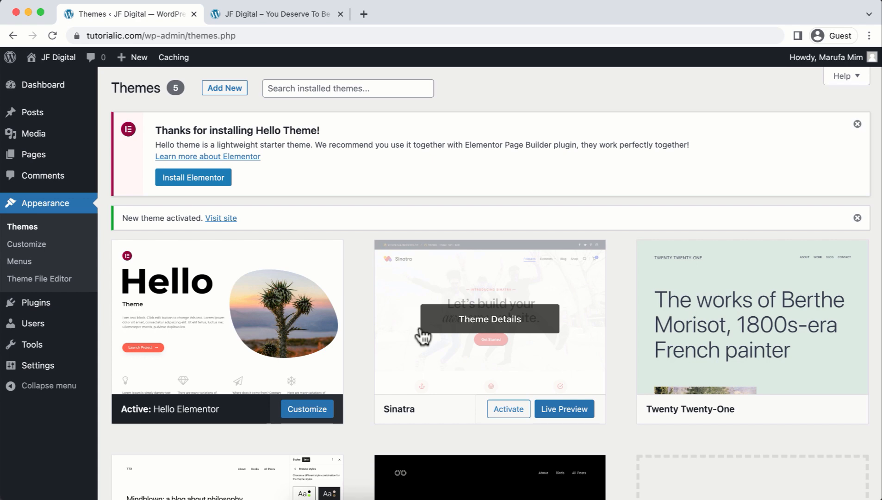
Open Settings > Permalinks and check that the Post name (/%postname%/) structure is selected.
{"action": "mouse_move", "coordinate": [72, 367]}
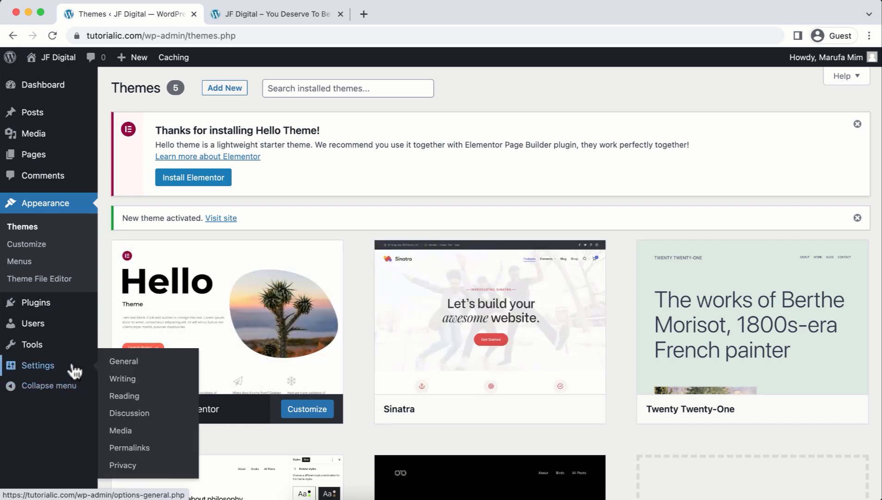
{"action": "left_click", "coordinate": [135, 447]}
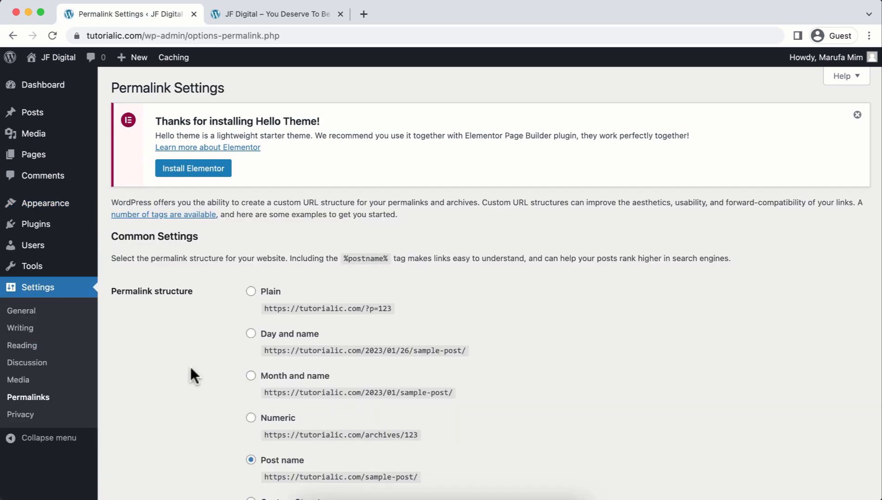
{"action": "scroll", "coordinate": [191, 368], "scroll_direction": "down", "scroll_amount": 2}
{"action": "scroll", "coordinate": [190, 366], "scroll_direction": "down", "scroll_amount": 4}
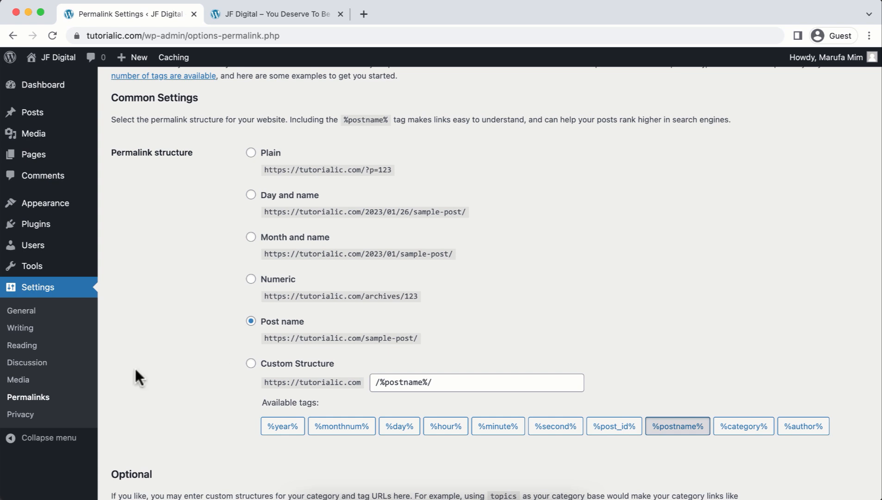
{"action": "mouse_move", "coordinate": [30, 248]}
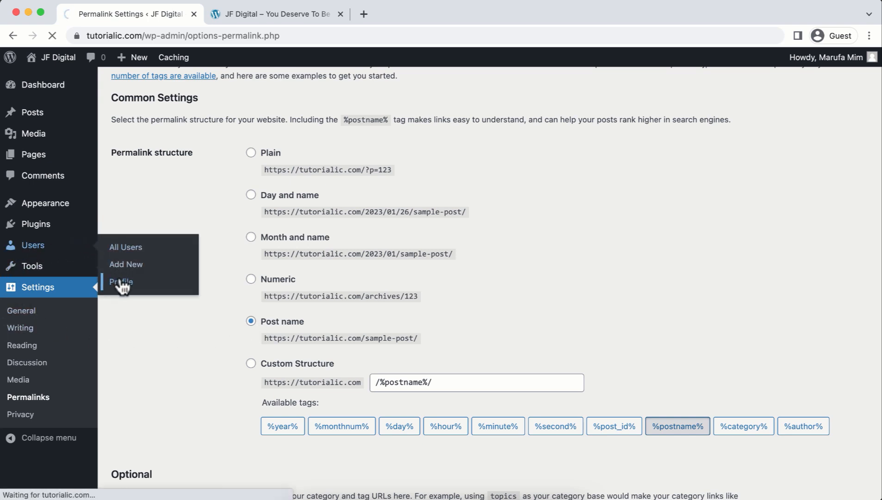
Replace the generated password on the admin profile with a new strong password and update the profile.
{"action": "scroll", "coordinate": [119, 296], "scroll_direction": "down", "scroll_amount": 10}
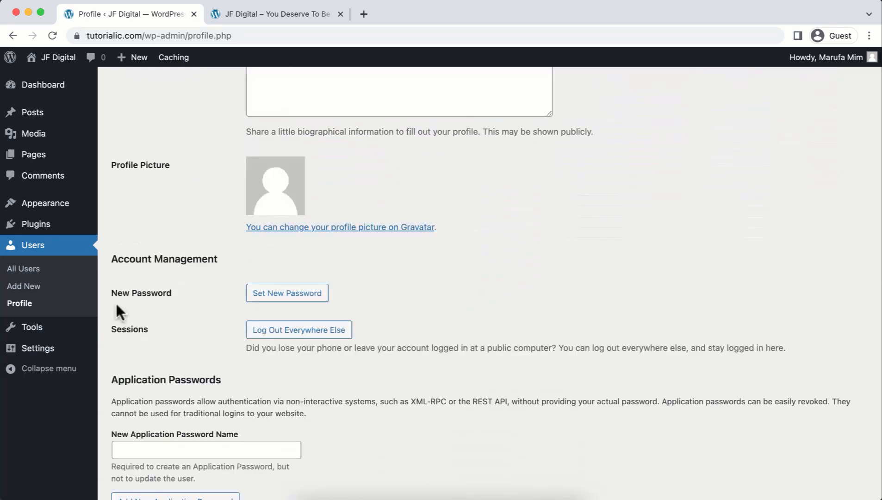
{"action": "left_click", "coordinate": [279, 296]}
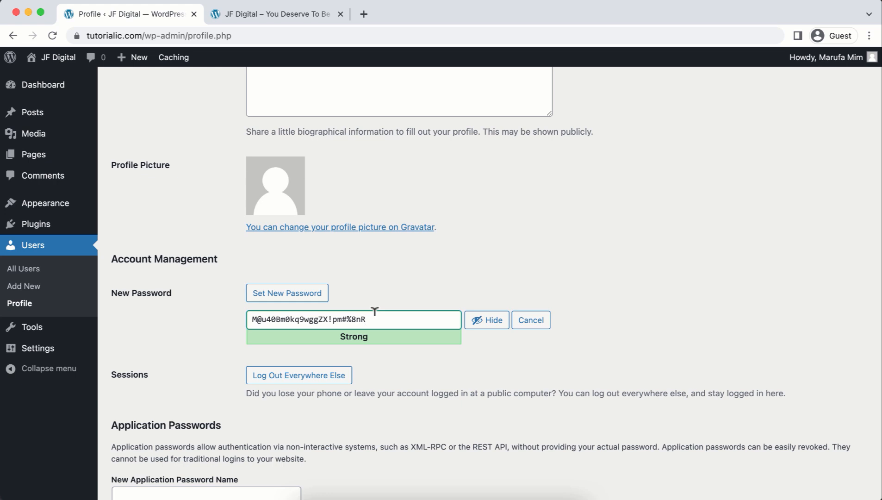
{"action": "left_click", "coordinate": [491, 323]}
{"action": "key", "text": "BackSpace"}
{"action": "type", "text": "•••••••••••"}
{"action": "left_click", "coordinate": [490, 322]}
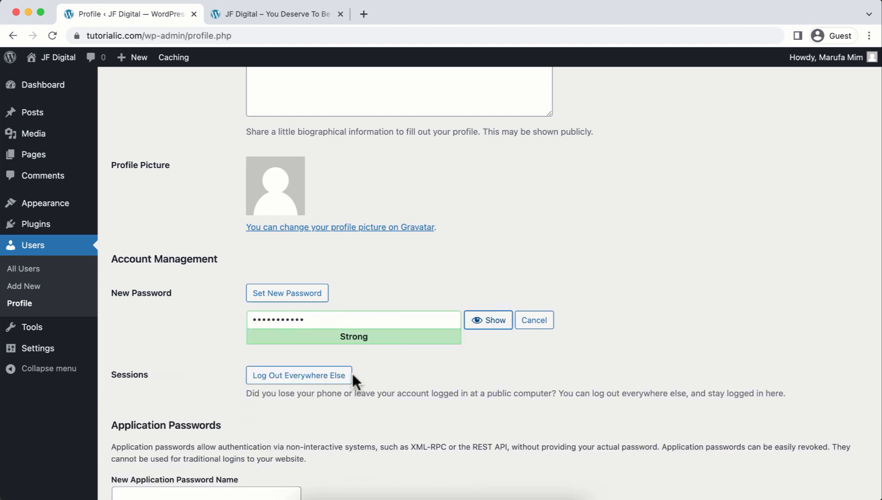
{"action": "scroll", "coordinate": [367, 369], "scroll_direction": "down", "scroll_amount": 5}
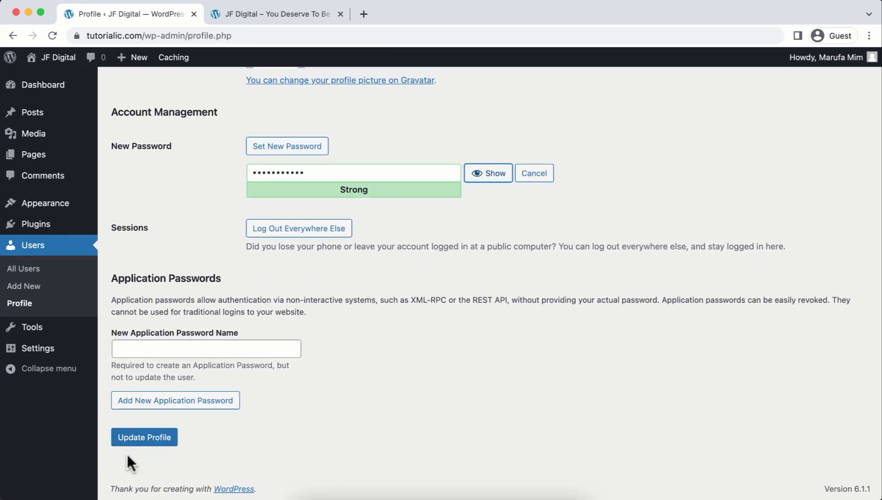
{"action": "left_click", "coordinate": [143, 437]}
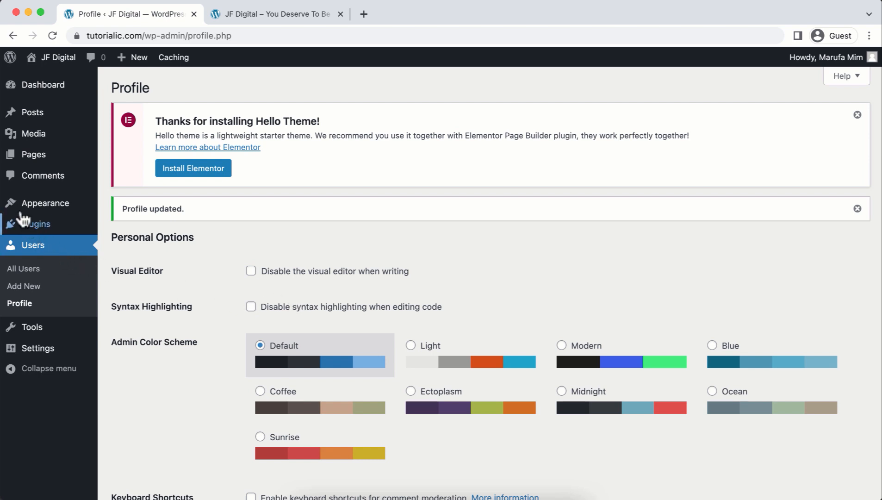
Start a new page, close the welcome guide and title it 'Awesome Page'.
{"action": "mouse_move", "coordinate": [32, 159]}
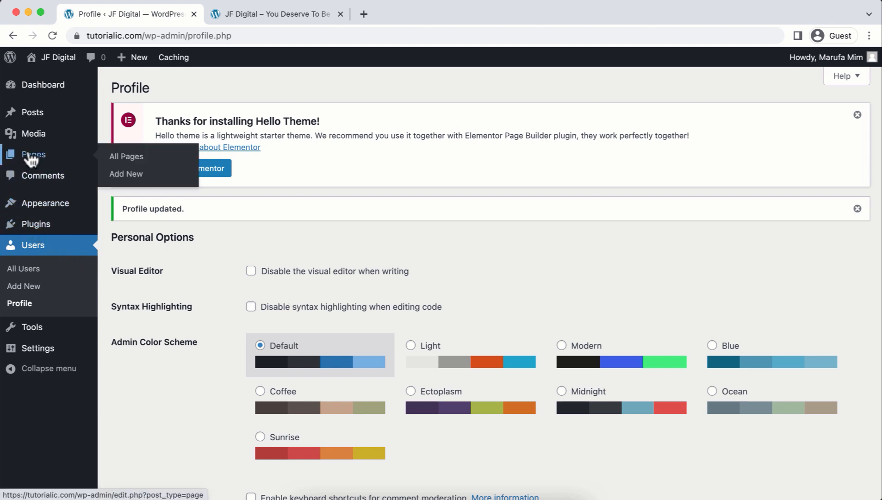
{"action": "left_click", "coordinate": [127, 175]}
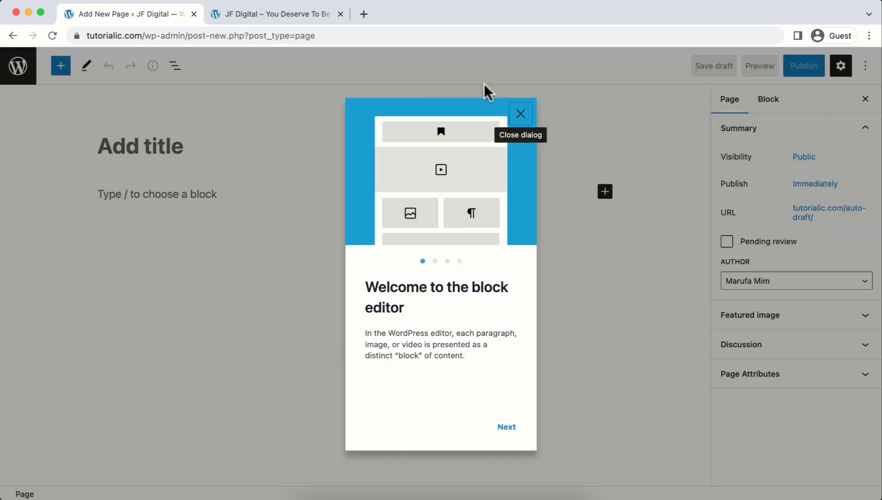
{"action": "left_click", "coordinate": [520, 115]}
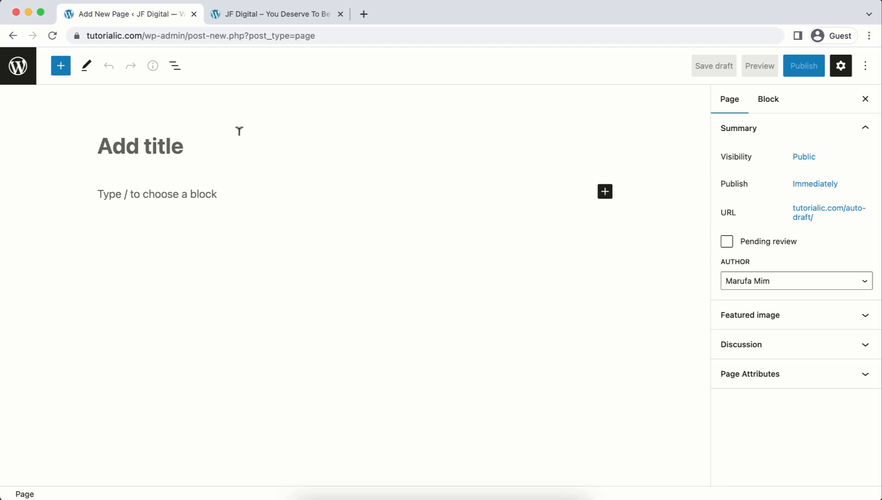
{"action": "type", "text": "Awesome Page"}
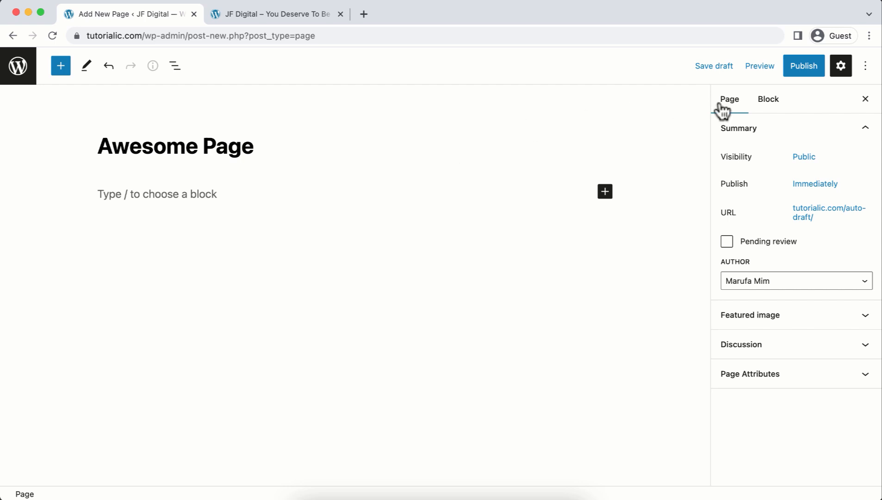
Turn off fullscreen editing and publish the Awesome Page.
{"action": "left_click", "coordinate": [865, 65]}
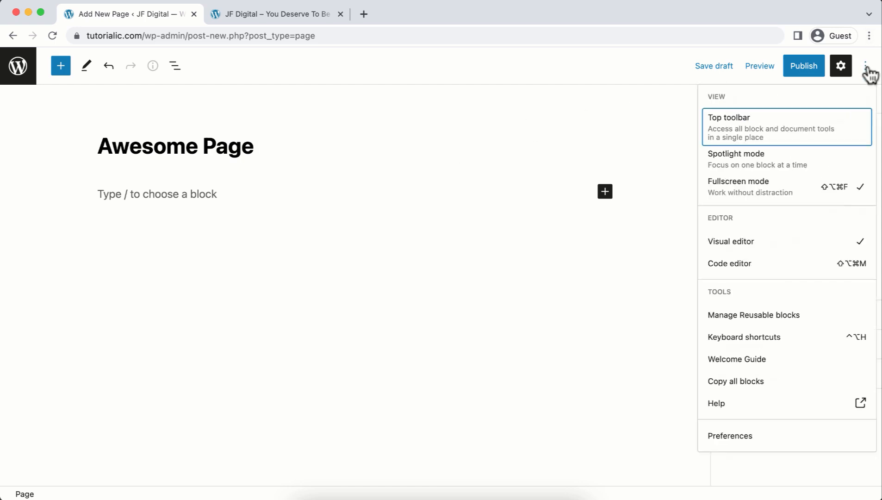
{"action": "left_click", "coordinate": [758, 189]}
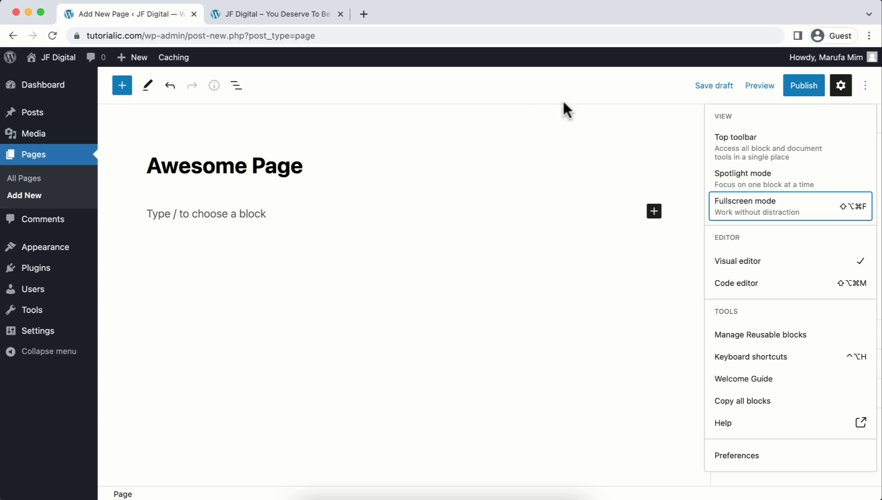
{"action": "left_click", "coordinate": [807, 94]}
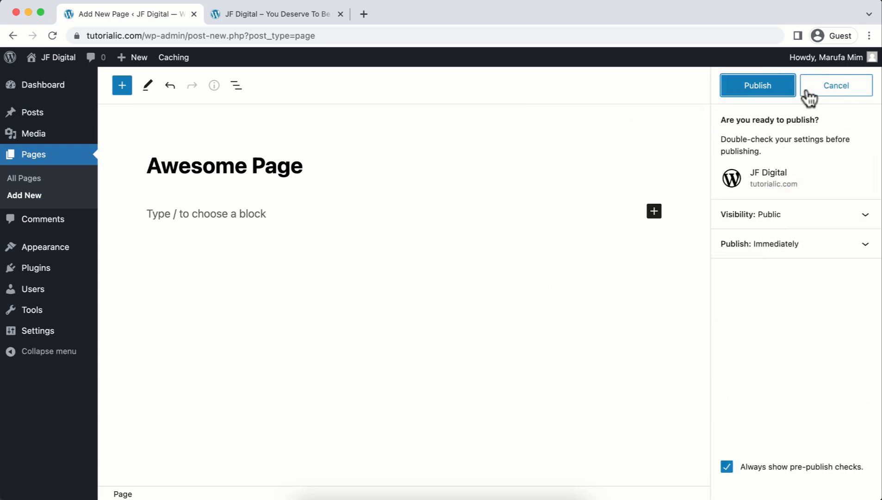
{"action": "left_click", "coordinate": [745, 86]}
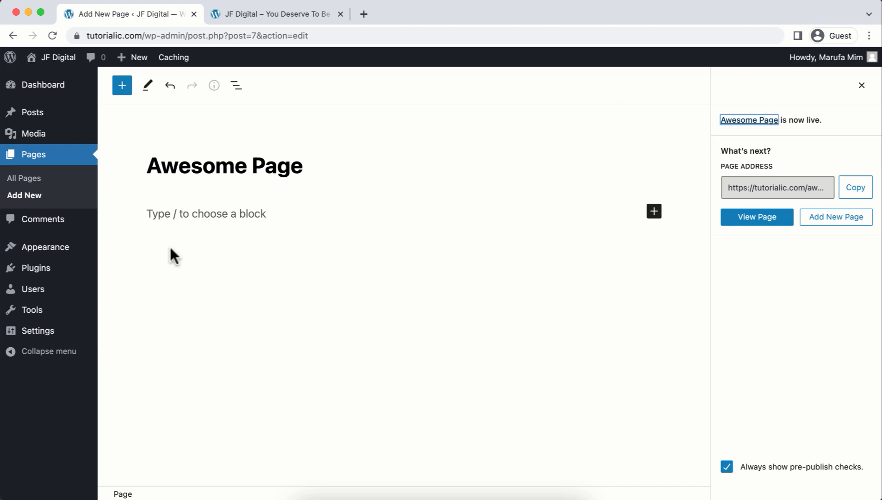
{"action": "mouse_move", "coordinate": [61, 278]}
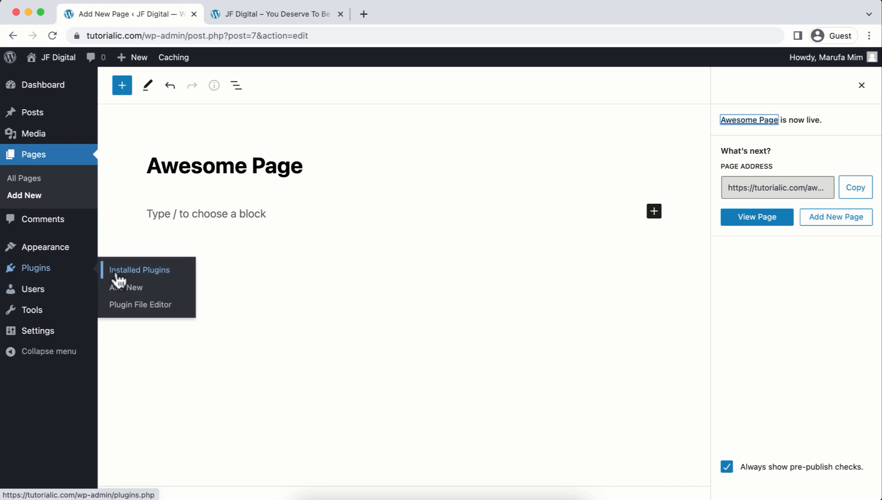
Search plugins for 'elementor', install and activate Elementor Website Builder, and close its setup screen.
{"action": "left_click", "coordinate": [126, 292]}
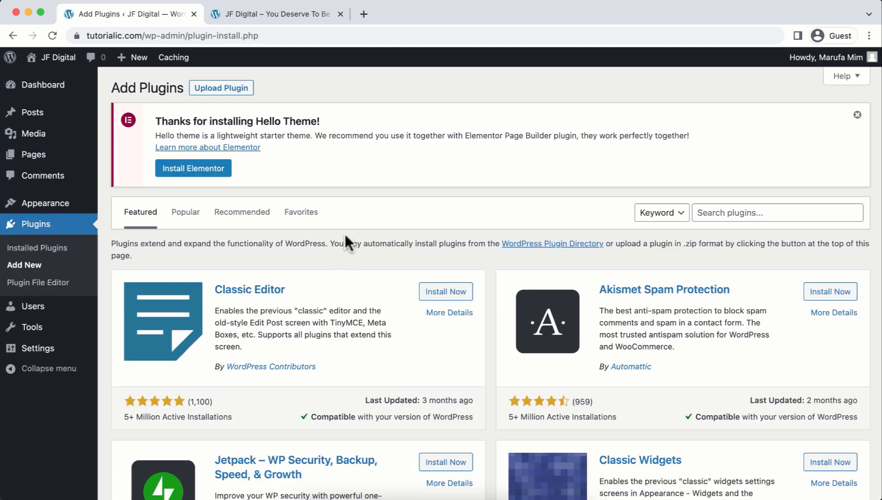
{"action": "left_click", "coordinate": [752, 208]}
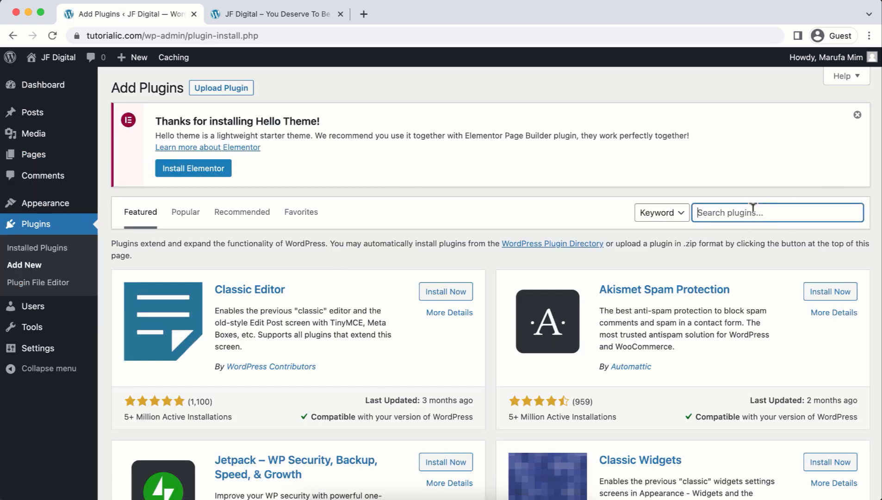
{"action": "type", "text": "elementor"}
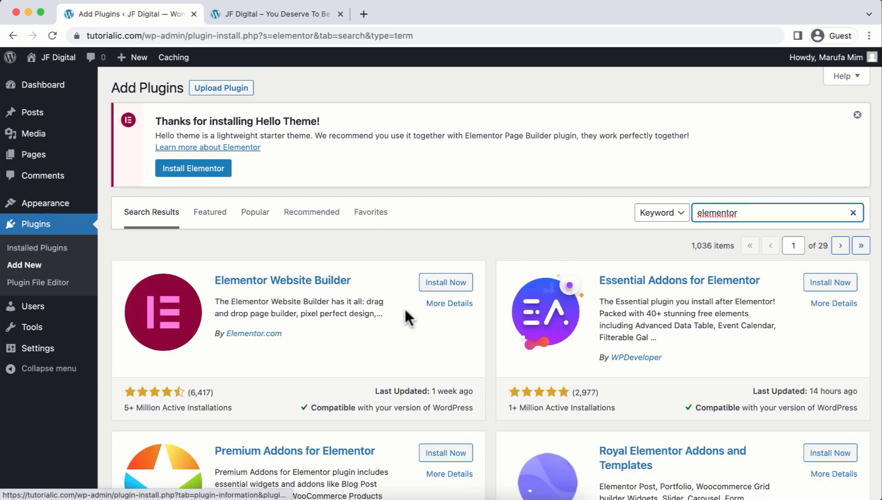
{"action": "left_click", "coordinate": [448, 282]}
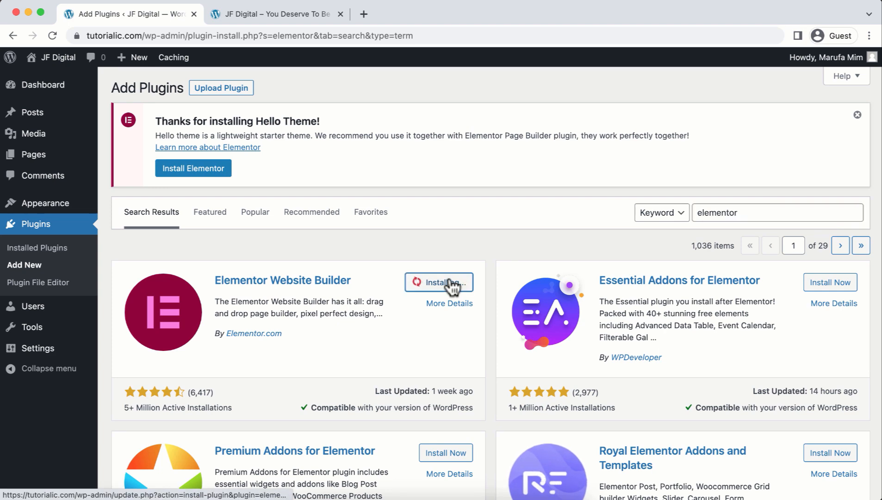
{"action": "left_click", "coordinate": [449, 281]}
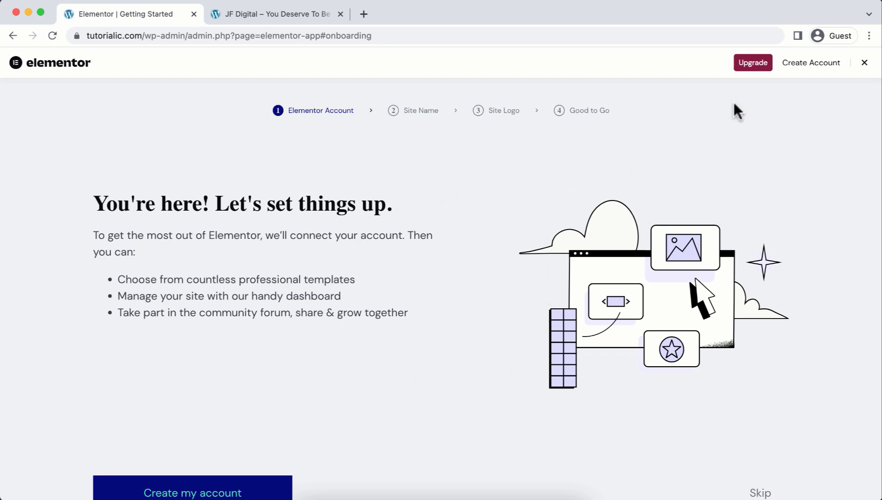
{"action": "left_click", "coordinate": [864, 63]}
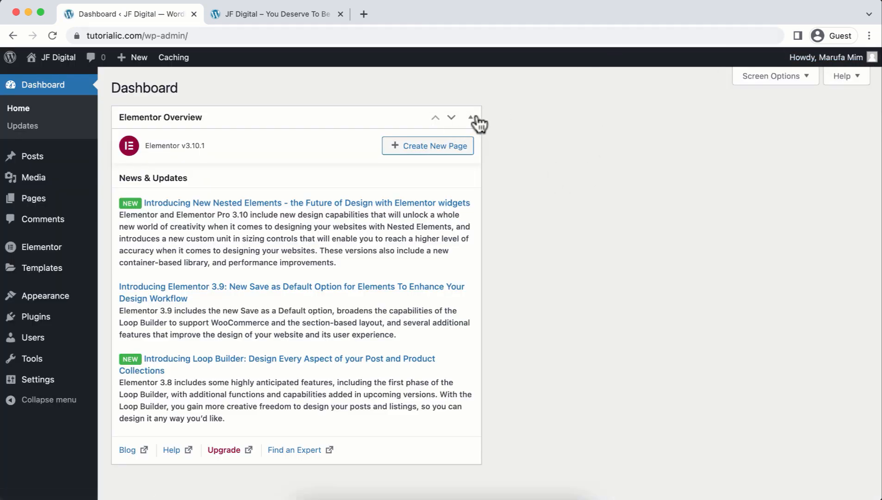
Collapse the Elementor Overview box and open Awesome Page for editing from All Pages.
{"action": "left_click", "coordinate": [470, 118]}
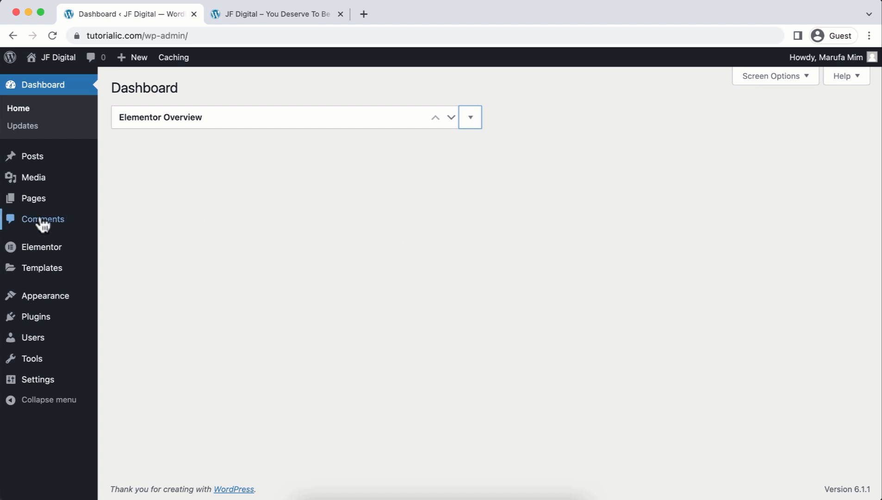
{"action": "mouse_move", "coordinate": [44, 201]}
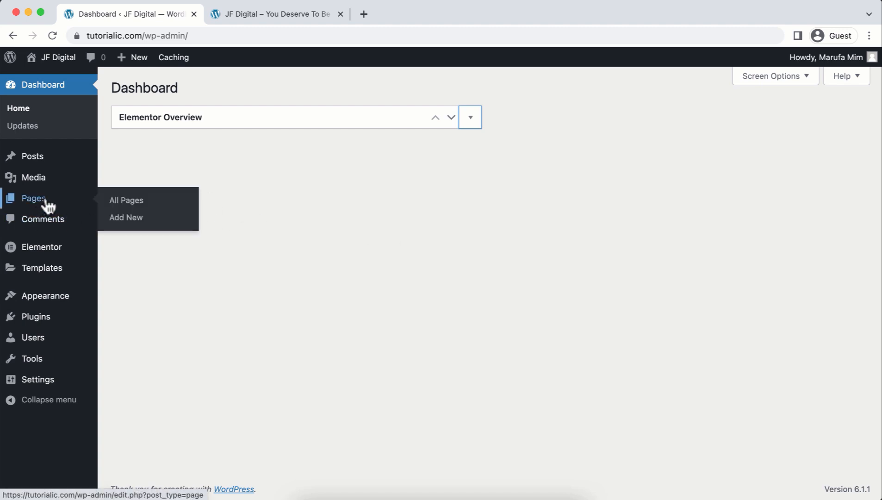
{"action": "left_click", "coordinate": [114, 201]}
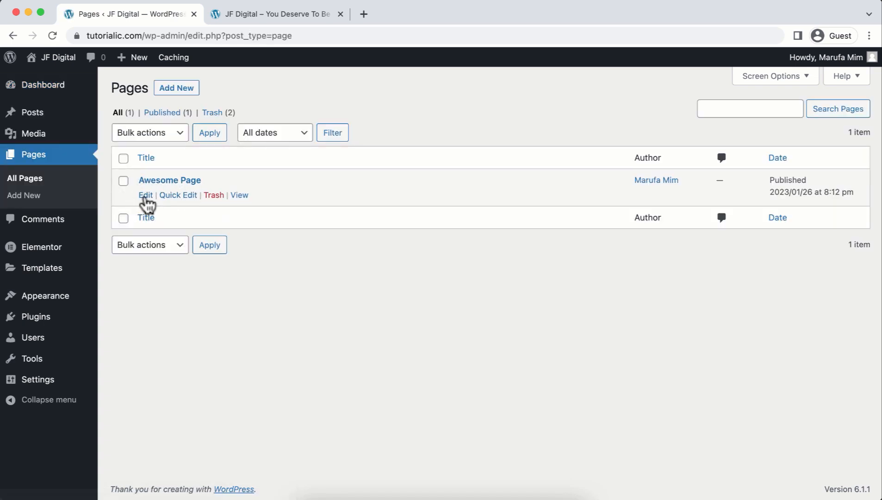
{"action": "left_click", "coordinate": [146, 195]}
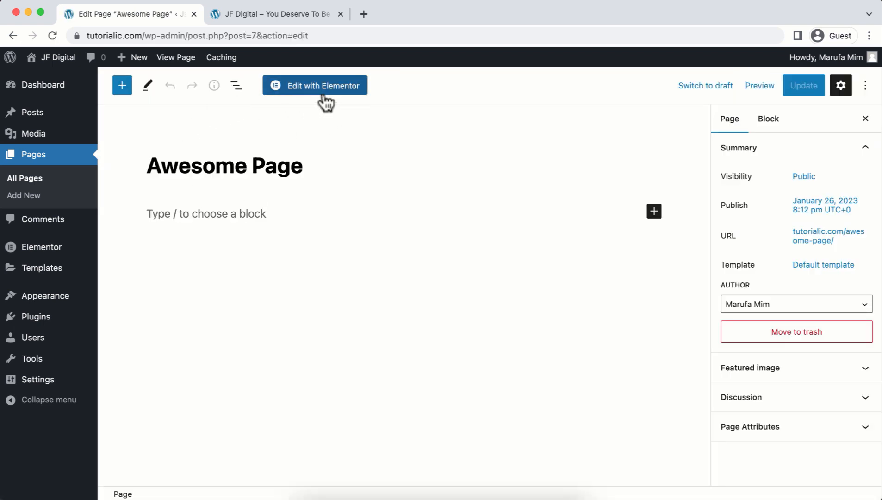
Open Awesome Page in Elementor, close the Navigator, and add a single-column container.
{"action": "left_click", "coordinate": [336, 87]}
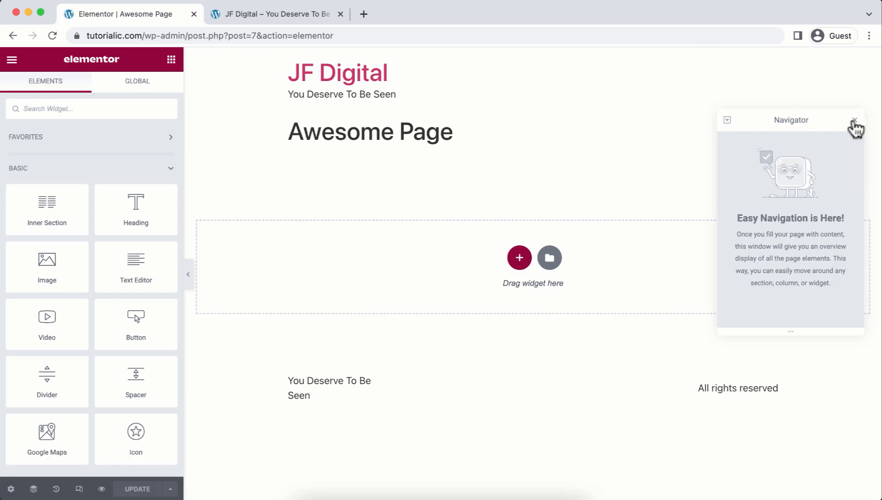
{"action": "left_click", "coordinate": [854, 120]}
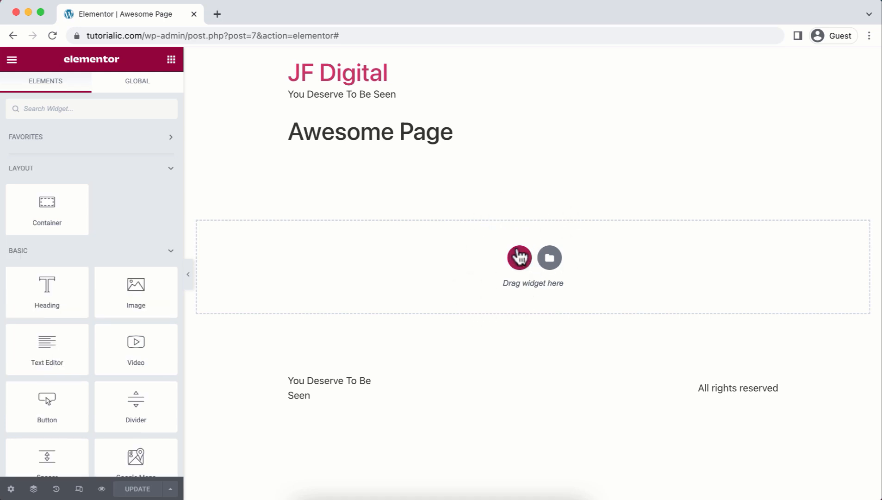
{"action": "left_click", "coordinate": [520, 259]}
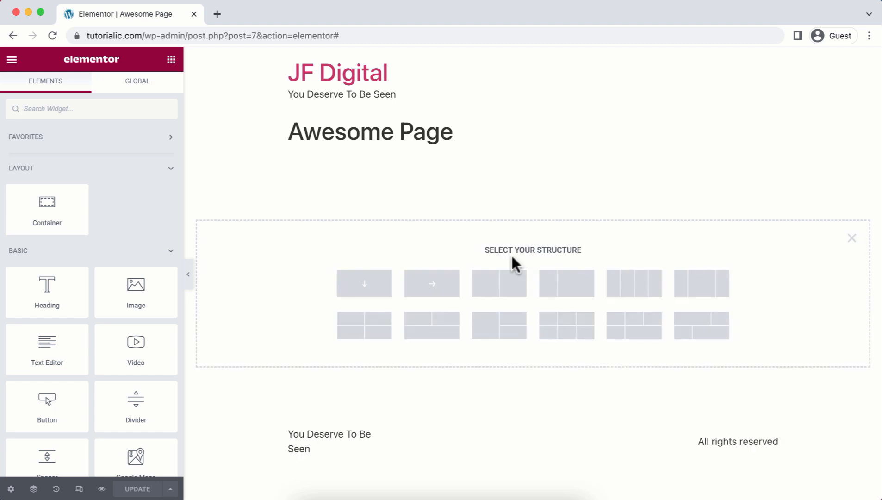
{"action": "left_click", "coordinate": [375, 296]}
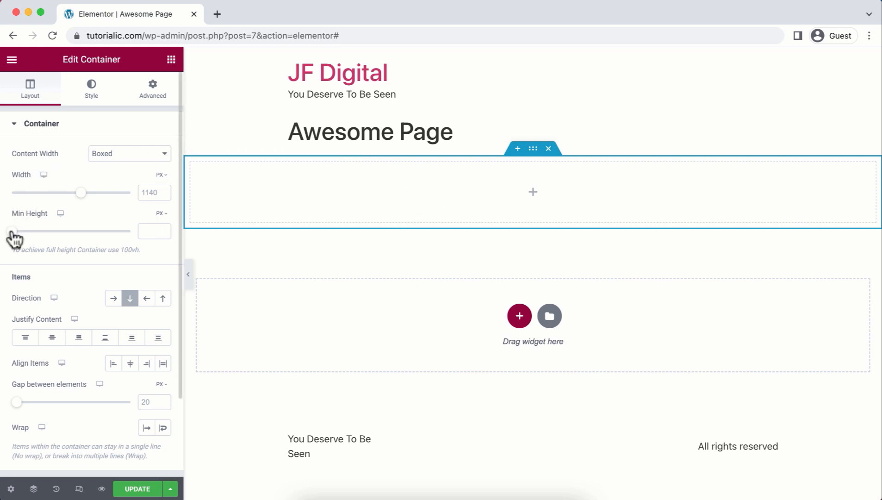
Set the container's Min Height to 550 px.
{"action": "mouse_move", "coordinate": [12, 231]}
{"action": "left_mouse_down"}
{"action": "mouse_move", "coordinate": [57, 231]}
{"action": "mouse_move", "coordinate": [29, 232]}
{"action": "left_mouse_up"}
{"action": "left_click", "coordinate": [154, 226]}
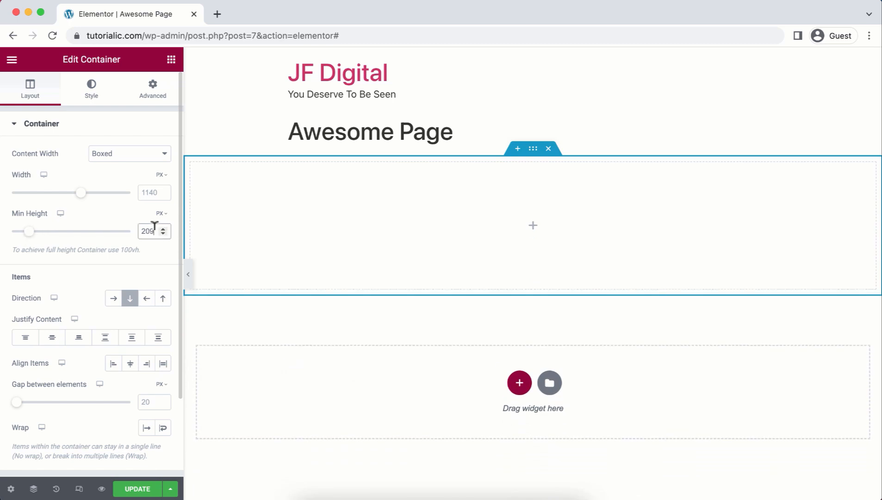
{"action": "key", "text": "BackSpace"}
{"action": "key", "text": "BackSpace"}
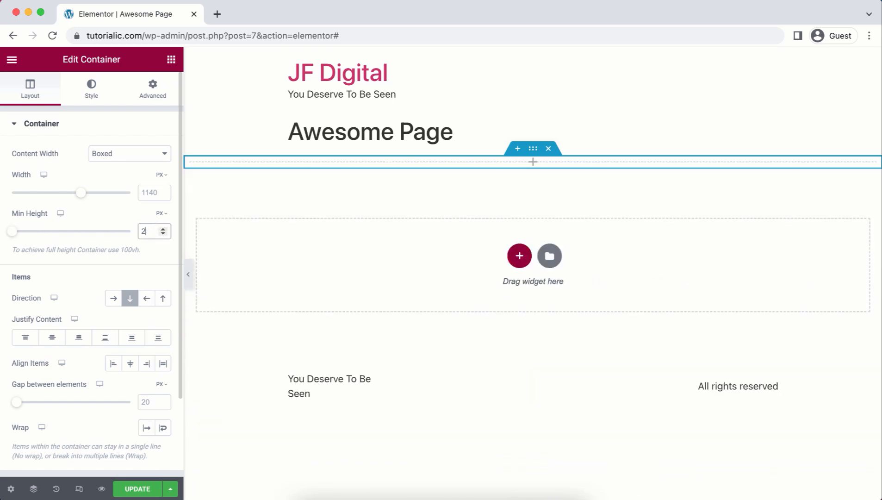
{"action": "key", "text": "BackSpace"}
{"action": "type", "text": "550"}
{"action": "scroll", "coordinate": [398, 278], "scroll_direction": "down", "scroll_amount": 2}
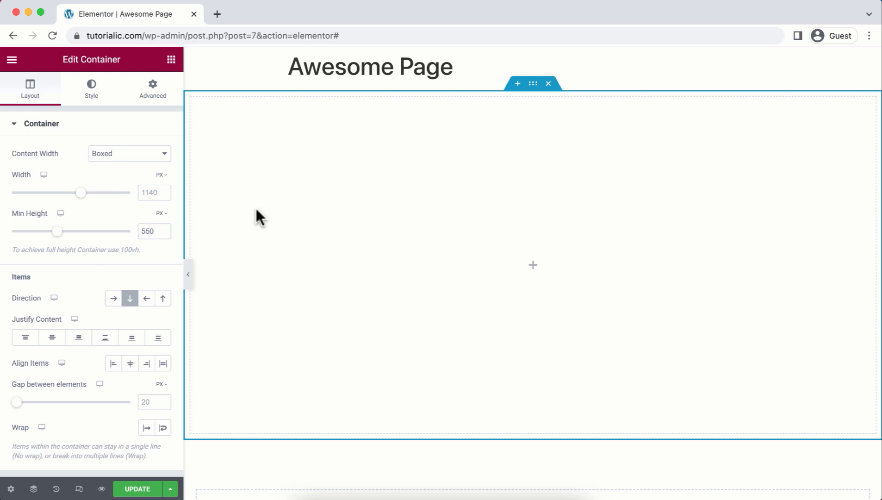
Give the container a Classic background of green #44D58D.
{"action": "left_click", "coordinate": [92, 98]}
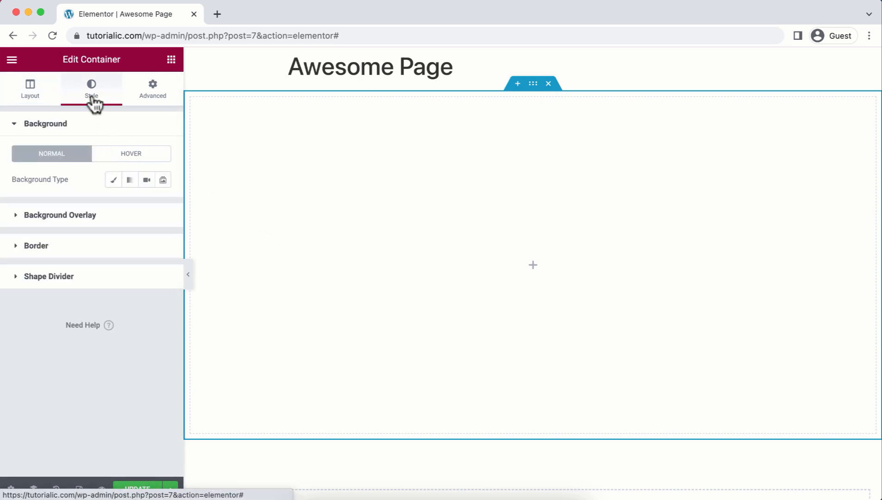
{"action": "left_click", "coordinate": [112, 180]}
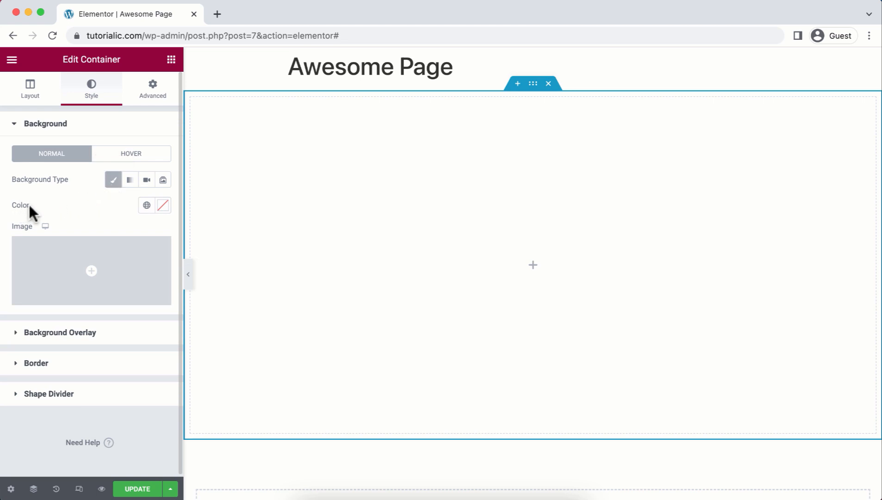
{"action": "left_click", "coordinate": [161, 210]}
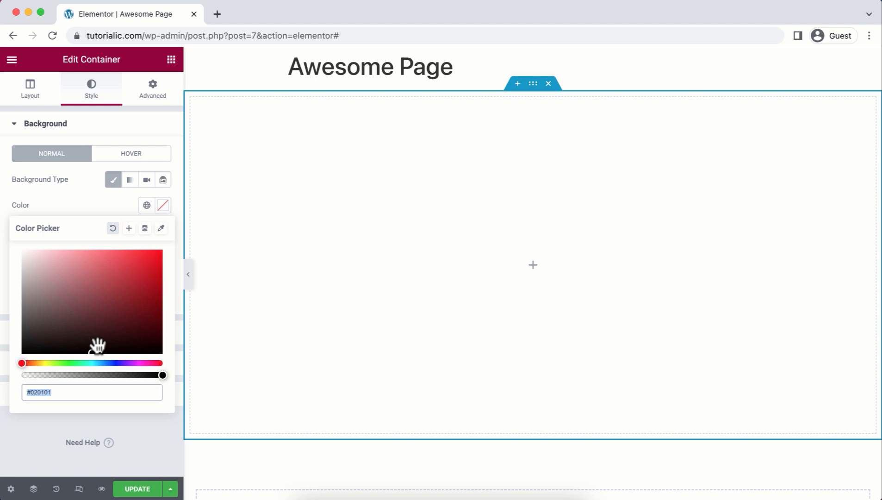
{"action": "mouse_move", "coordinate": [93, 353]}
{"action": "left_mouse_down"}
{"action": "mouse_move", "coordinate": [75, 333]}
{"action": "mouse_move", "coordinate": [130, 265]}
{"action": "mouse_move", "coordinate": [147, 268]}
{"action": "mouse_move", "coordinate": [45, 334]}
{"action": "mouse_move", "coordinate": [23, 364]}
{"action": "mouse_move", "coordinate": [80, 363]}
{"action": "left_mouse_up"}
{"action": "mouse_move", "coordinate": [35, 345]}
{"action": "left_mouse_down"}
{"action": "mouse_move", "coordinate": [71, 291]}
{"action": "mouse_move", "coordinate": [118, 266]}
{"action": "left_mouse_up"}
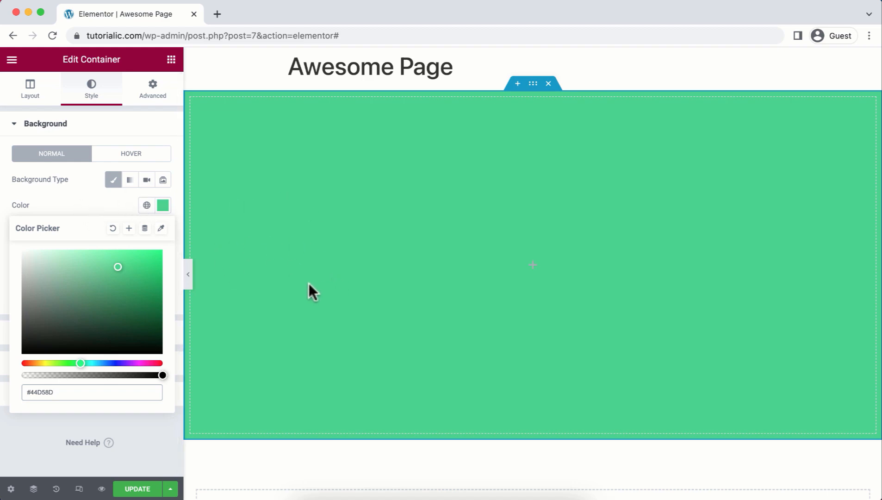
{"action": "left_click", "coordinate": [42, 199]}
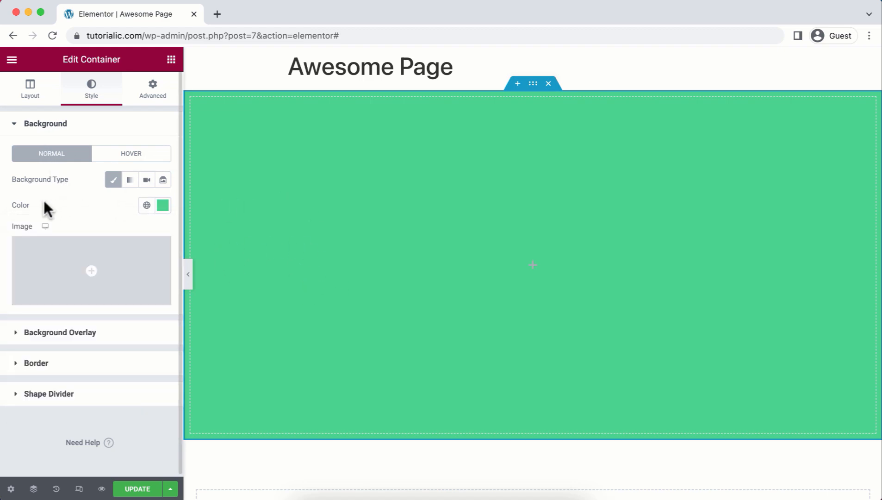
Upload the northern-lights JPG and insert it as the container's background image.
{"action": "left_click", "coordinate": [96, 265]}
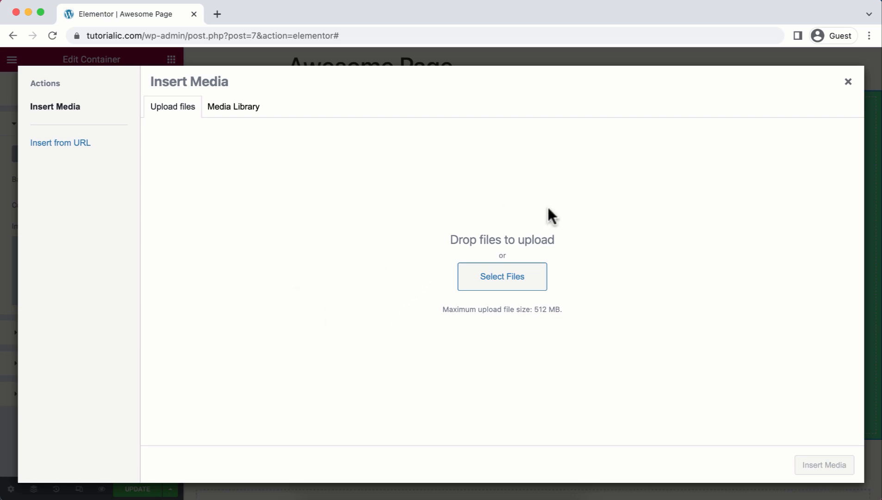
{"action": "left_click", "coordinate": [480, 279]}
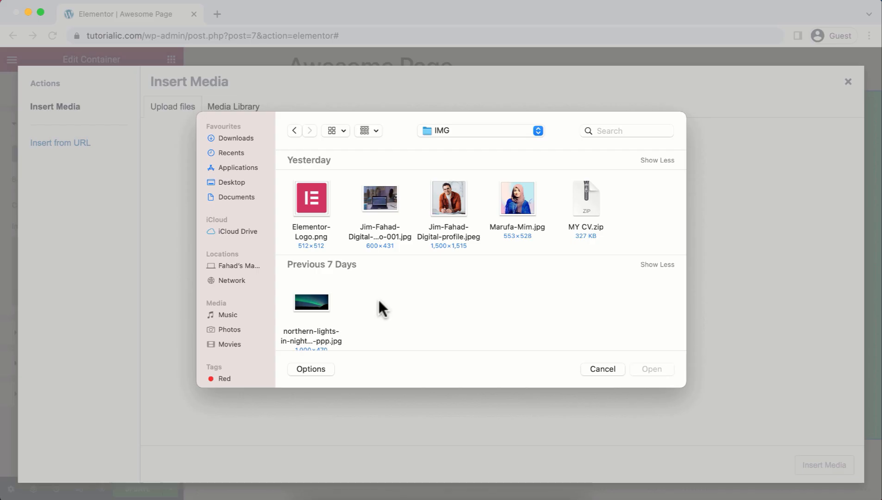
{"action": "left_click", "coordinate": [314, 301]}
{"action": "left_click", "coordinate": [656, 369]}
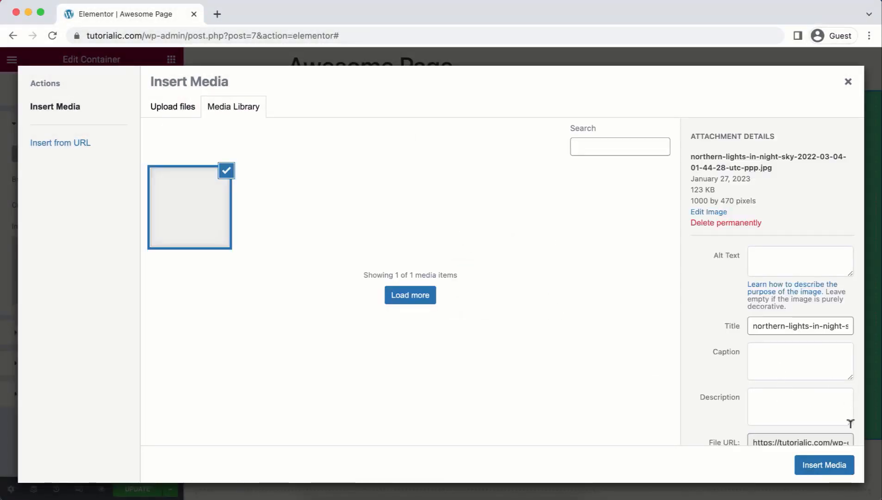
{"action": "left_click", "coordinate": [831, 468]}
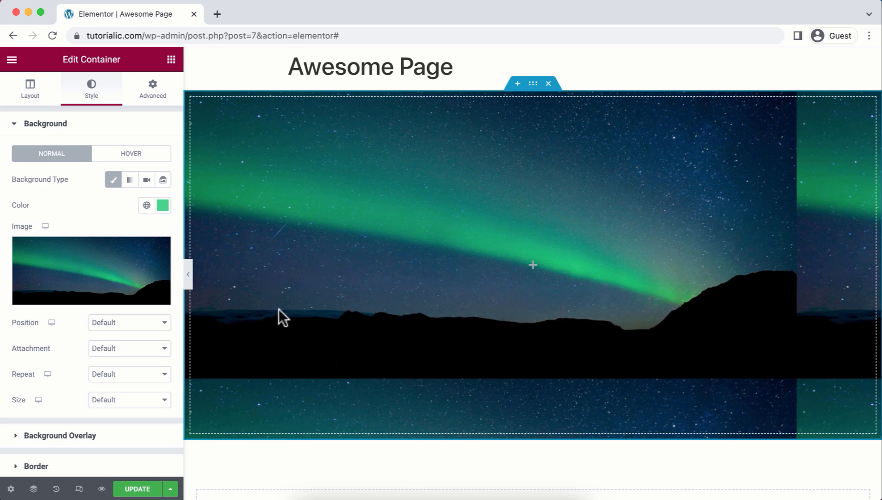
Set the background image position to Center Center and its size to Cover.
{"action": "left_click", "coordinate": [123, 326]}
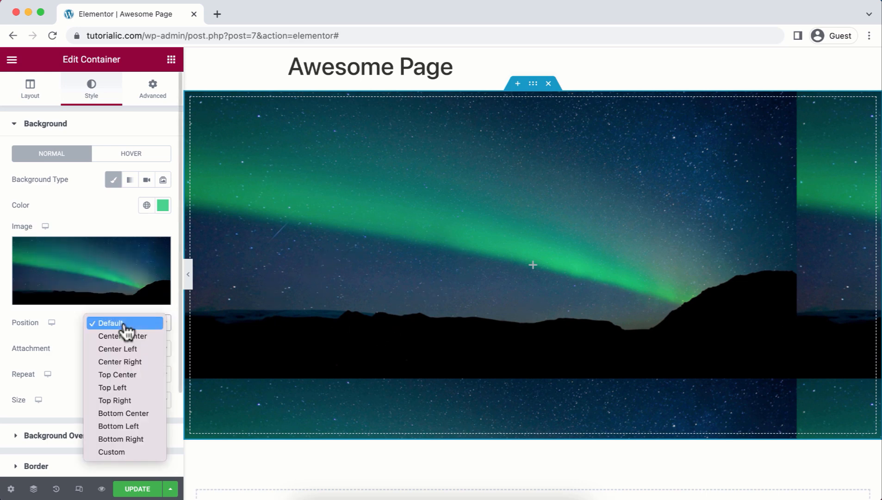
{"action": "left_click", "coordinate": [122, 389]}
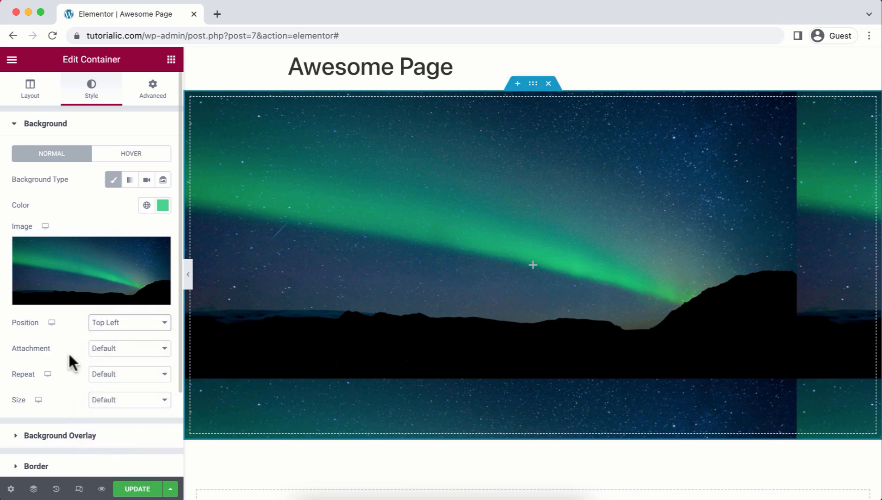
{"action": "left_click", "coordinate": [130, 327]}
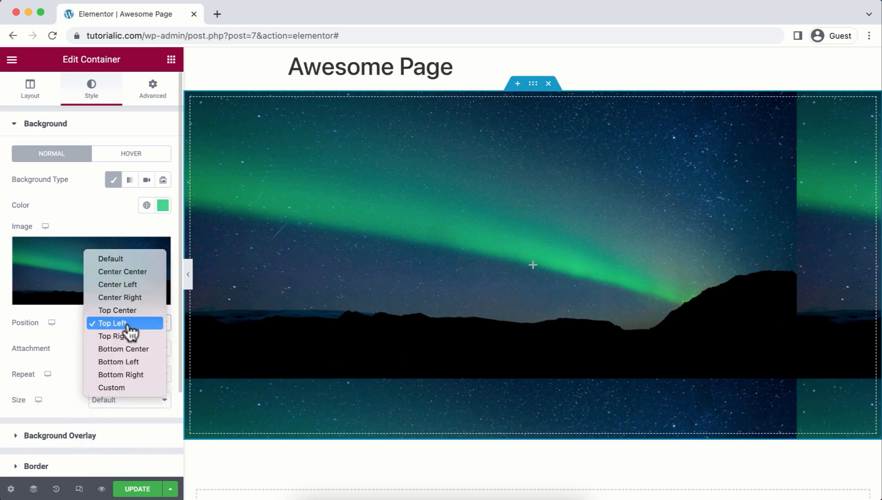
{"action": "left_click", "coordinate": [129, 375]}
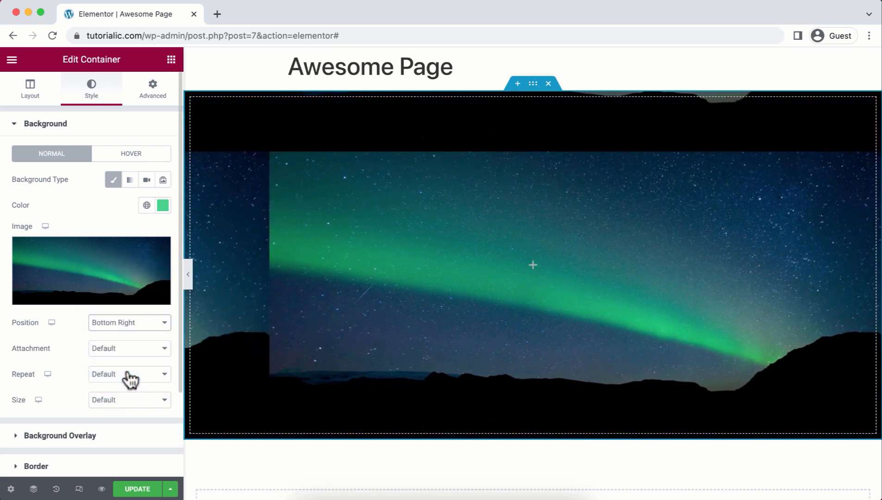
{"action": "left_click", "coordinate": [121, 322]}
{"action": "left_click", "coordinate": [128, 220]}
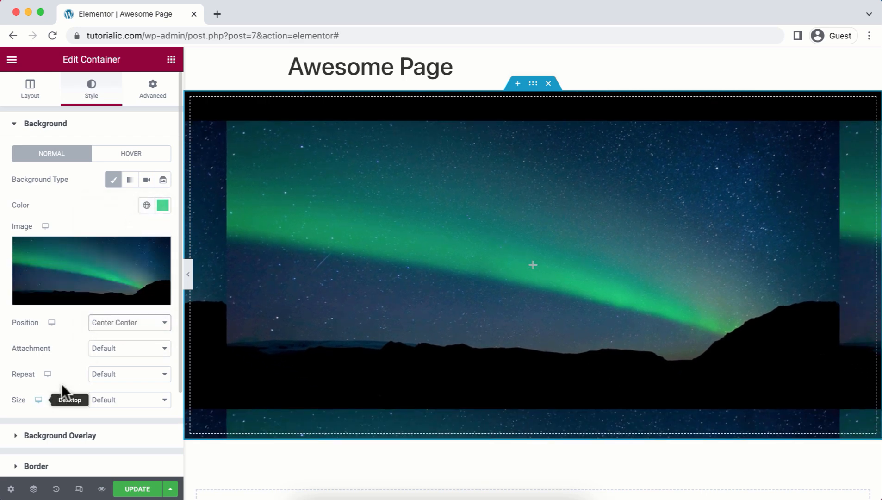
{"action": "left_click", "coordinate": [115, 401]}
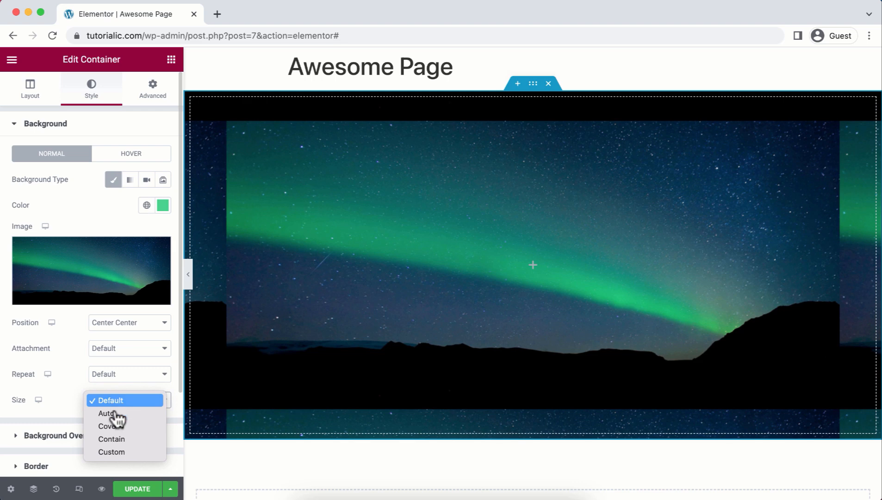
{"action": "left_click", "coordinate": [116, 426]}
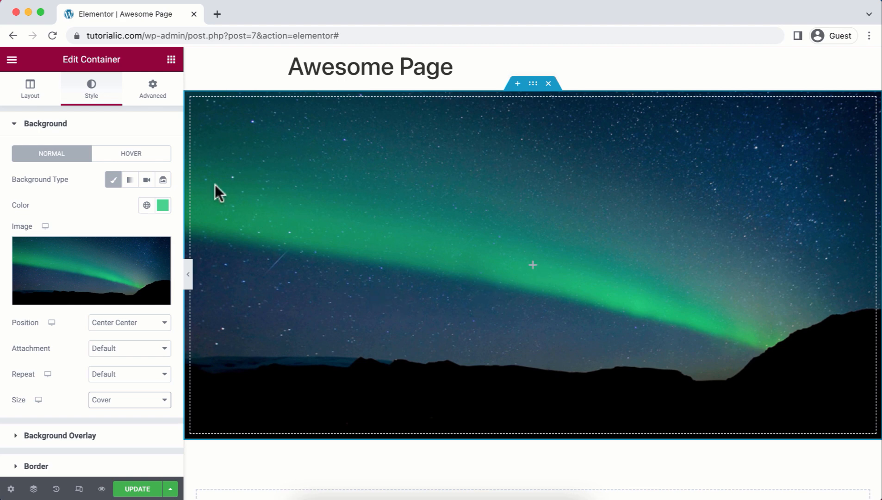
{"action": "left_click", "coordinate": [171, 60]}
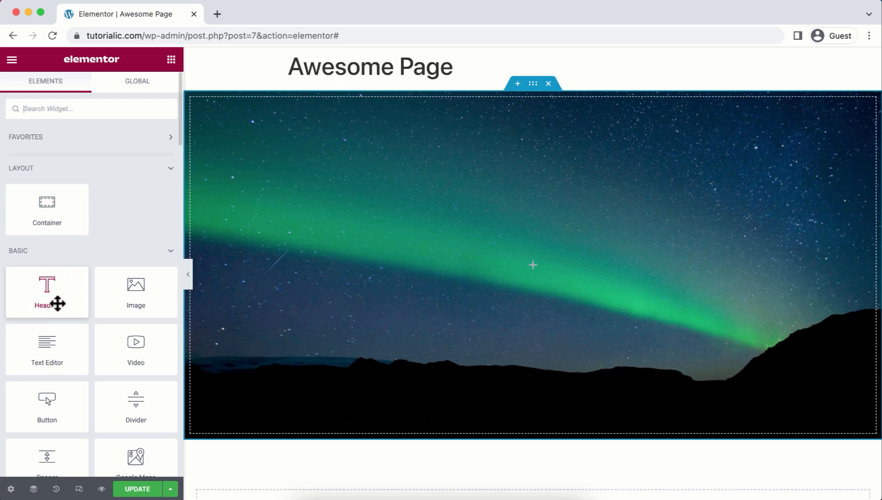
Add a Heading widget to the container, title it with the person's name, and centre it.
{"action": "left_click_drag", "start_coordinate": [47, 295], "coordinate": [254, 262]}
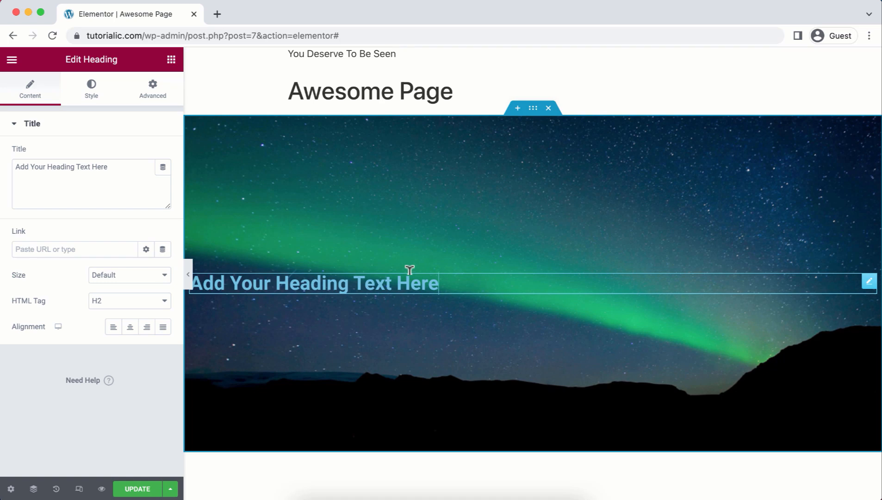
{"action": "left_click", "coordinate": [116, 166]}
{"action": "key", "text": "super+a"}
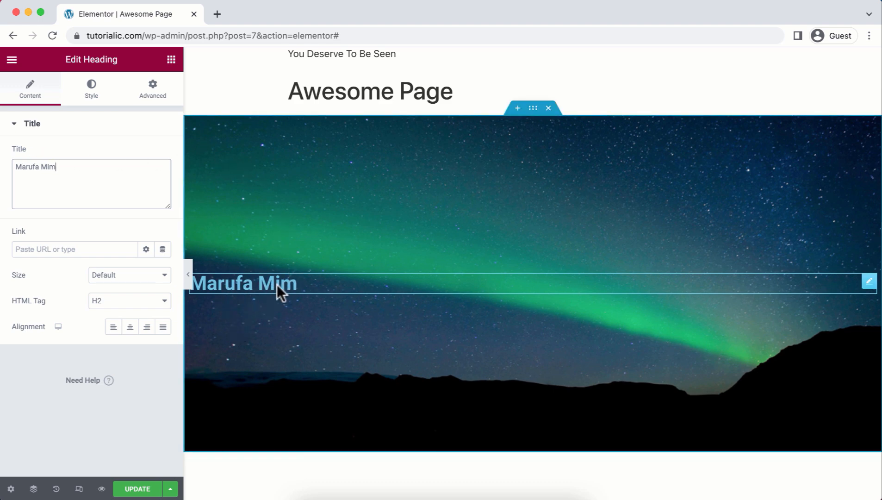
{"action": "left_click", "coordinate": [129, 329]}
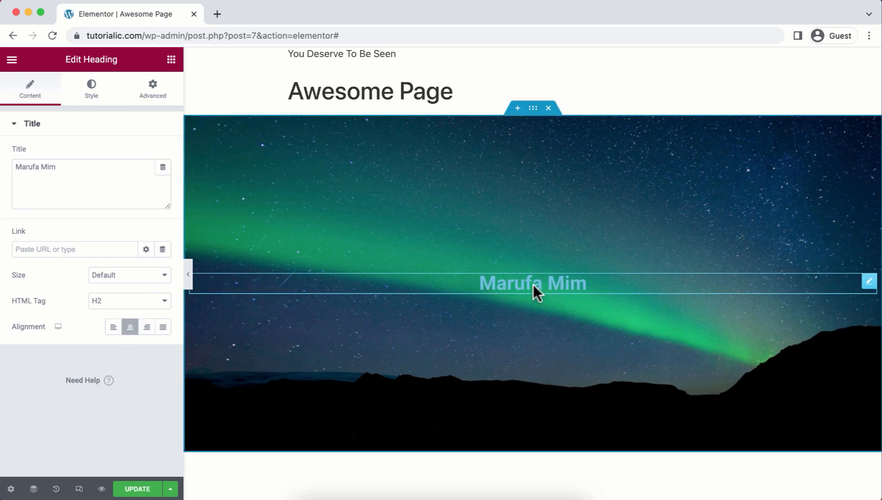
Make the heading text colour white.
{"action": "left_click", "coordinate": [95, 90]}
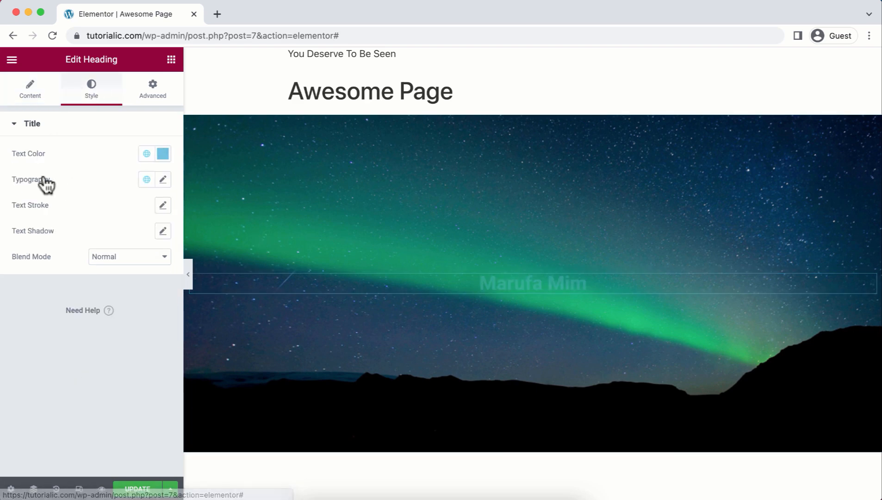
{"action": "left_click", "coordinate": [165, 157]}
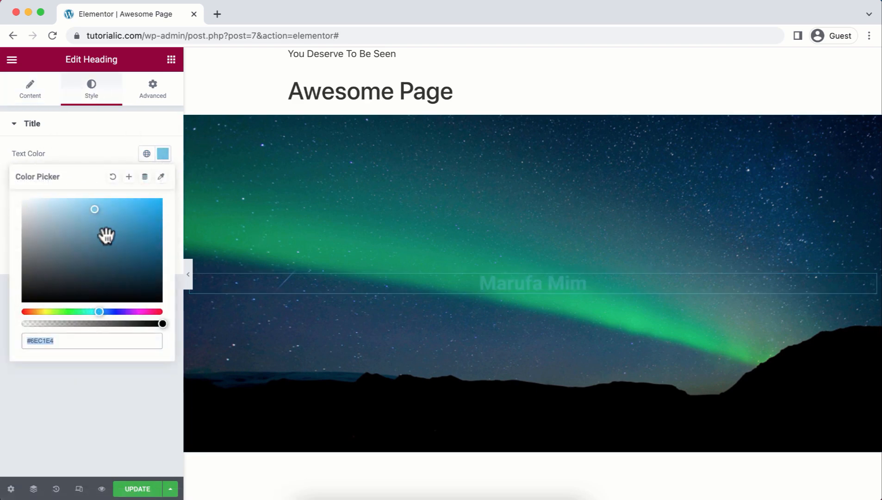
{"action": "left_click_drag", "start_coordinate": [65, 209], "coordinate": [4, 193]}
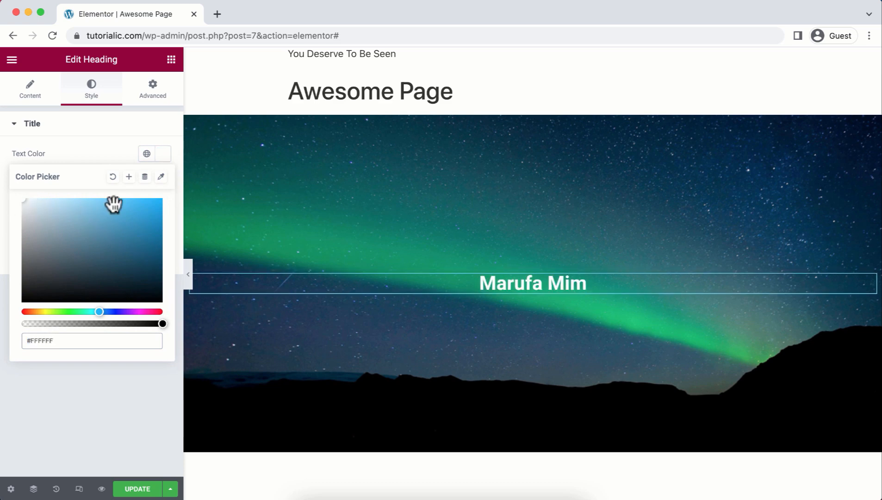
{"action": "left_click", "coordinate": [60, 434]}
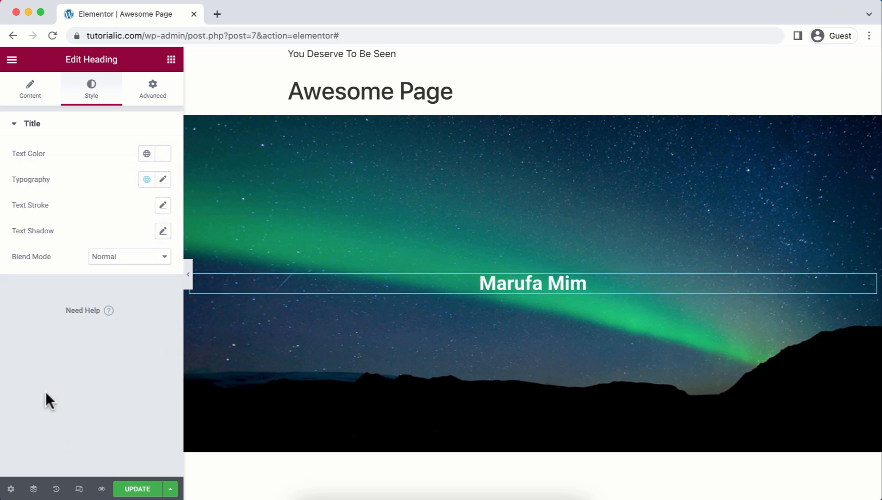
Set the heading typography to Poppins, size 64 px, weight 900 (Black).
{"action": "left_click", "coordinate": [163, 180]}
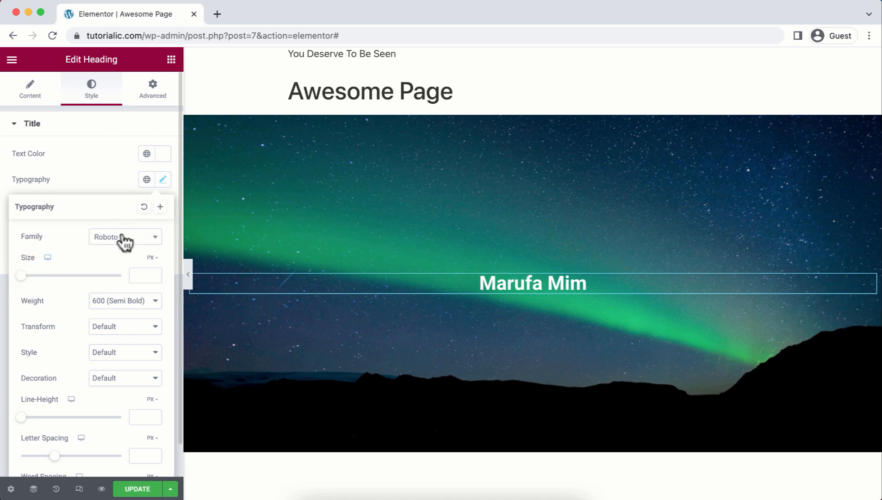
{"action": "left_click", "coordinate": [156, 239]}
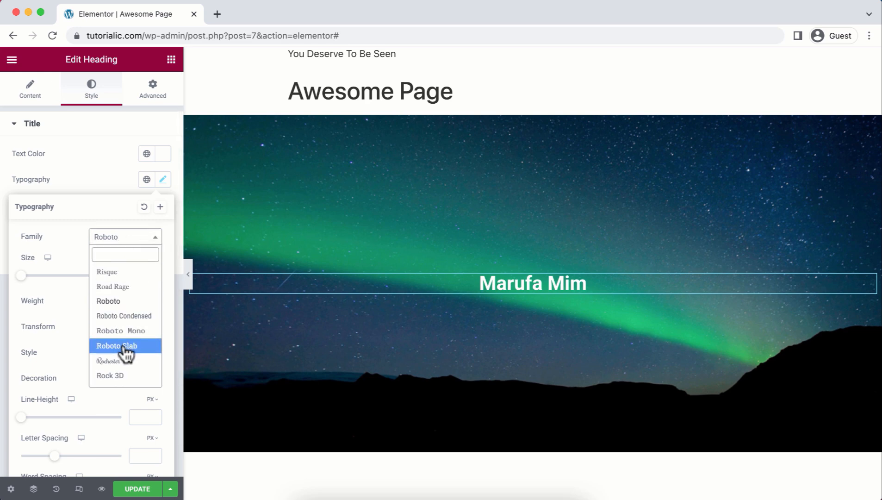
{"action": "left_click", "coordinate": [137, 377]}
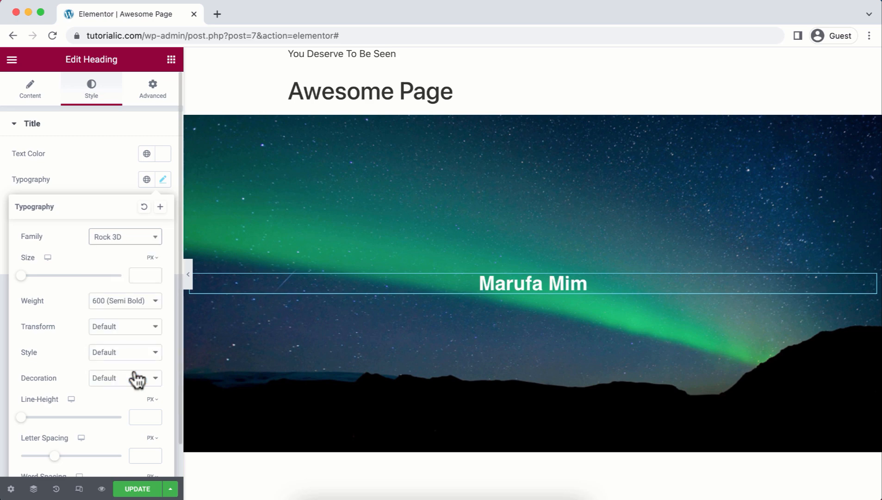
{"action": "left_click", "coordinate": [119, 237]}
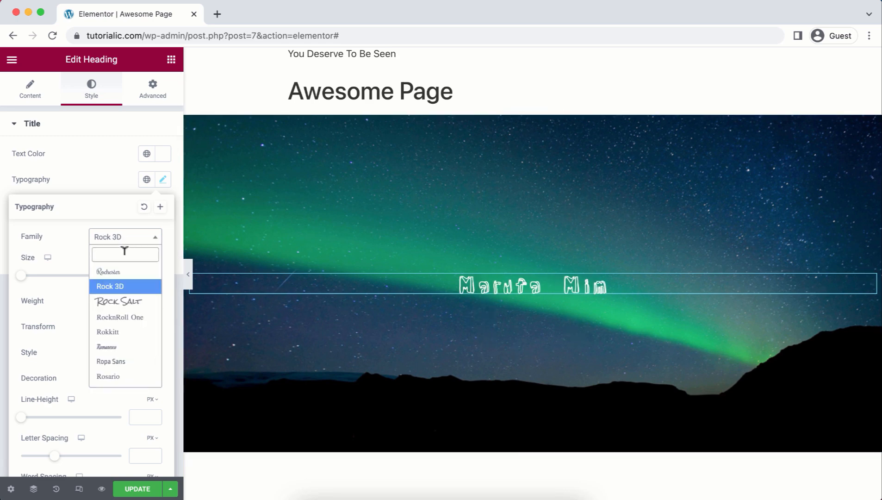
{"action": "type", "text": "poppin"}
{"action": "left_click", "coordinate": [129, 289]}
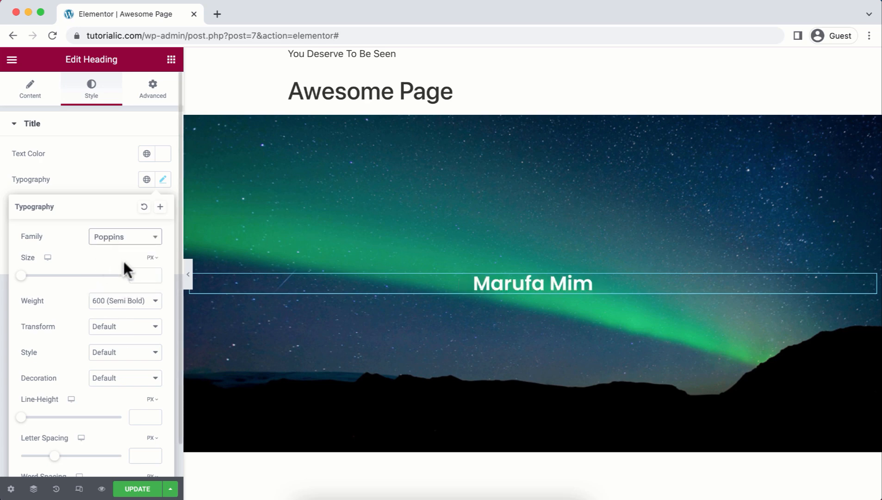
{"action": "left_click_drag", "start_coordinate": [21, 276], "coordinate": [49, 278]}
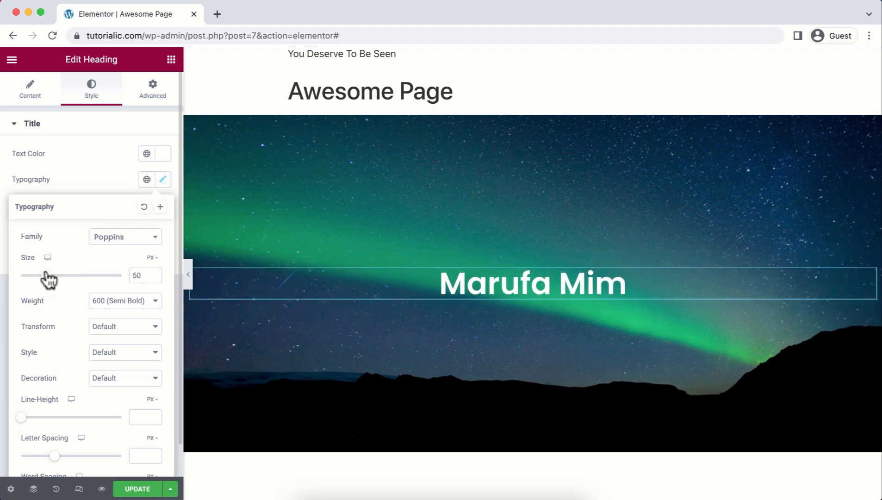
{"action": "left_click_drag", "start_coordinate": [144, 269], "coordinate": [120, 272]}
{"action": "type", "text": "64"}
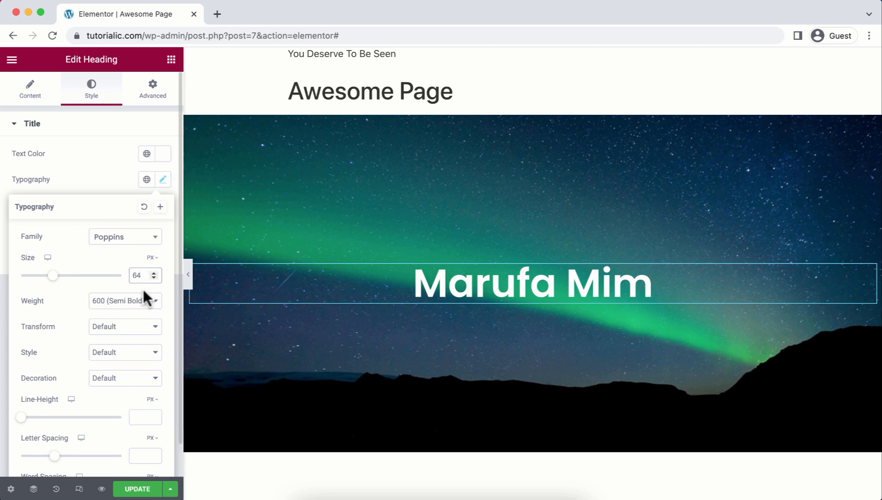
{"action": "left_click", "coordinate": [147, 302]}
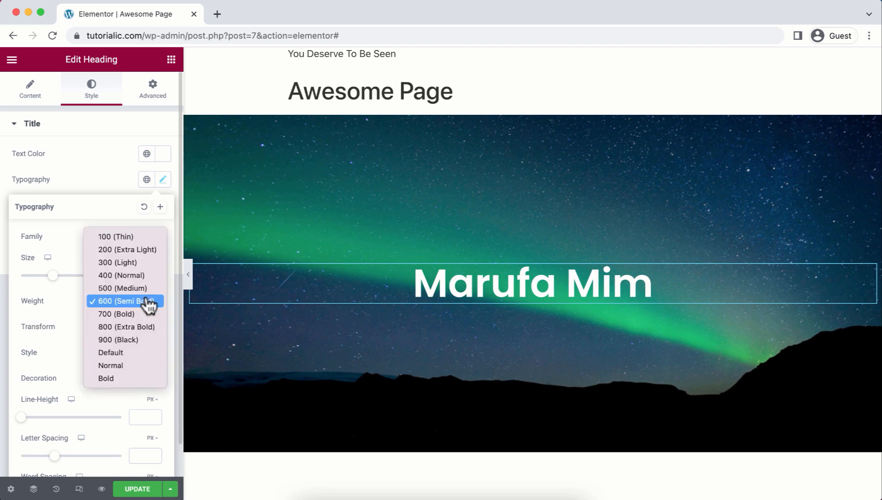
{"action": "left_click", "coordinate": [138, 341]}
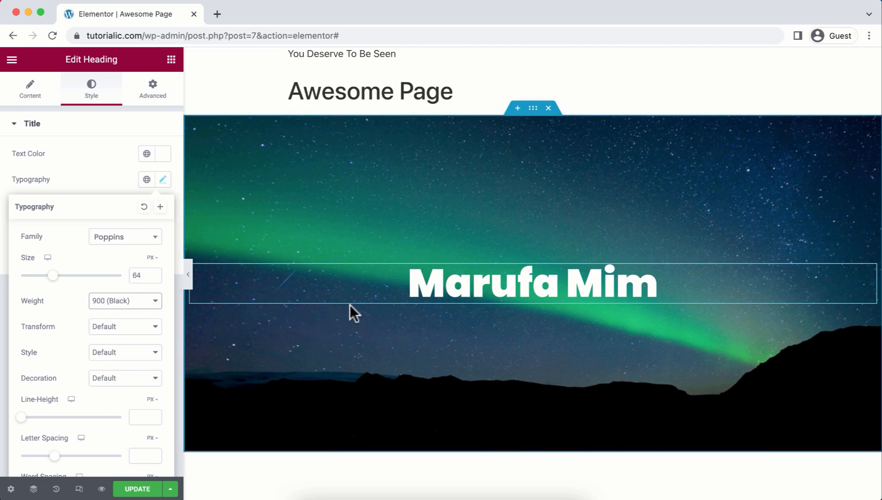
{"action": "left_click", "coordinate": [171, 60]}
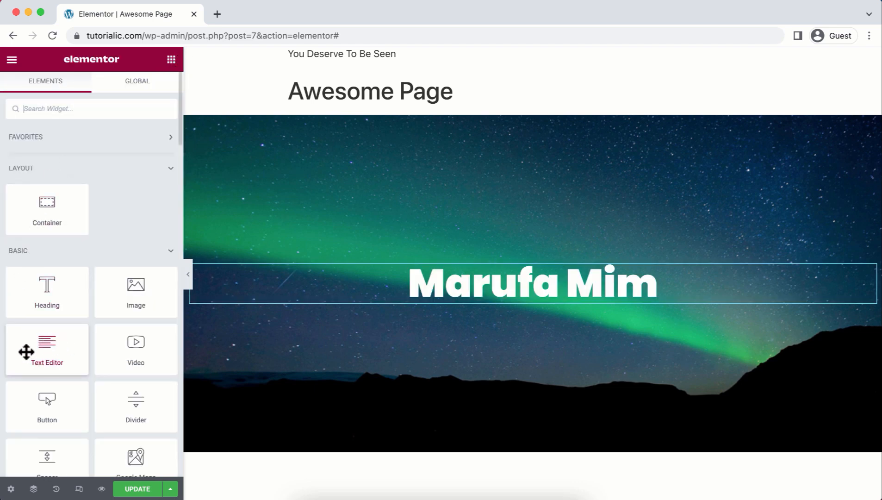
Add a Text Editor paragraph under the heading with white #FFFFFF, centre-aligned text.
{"action": "left_click_drag", "start_coordinate": [39, 342], "coordinate": [231, 297]}
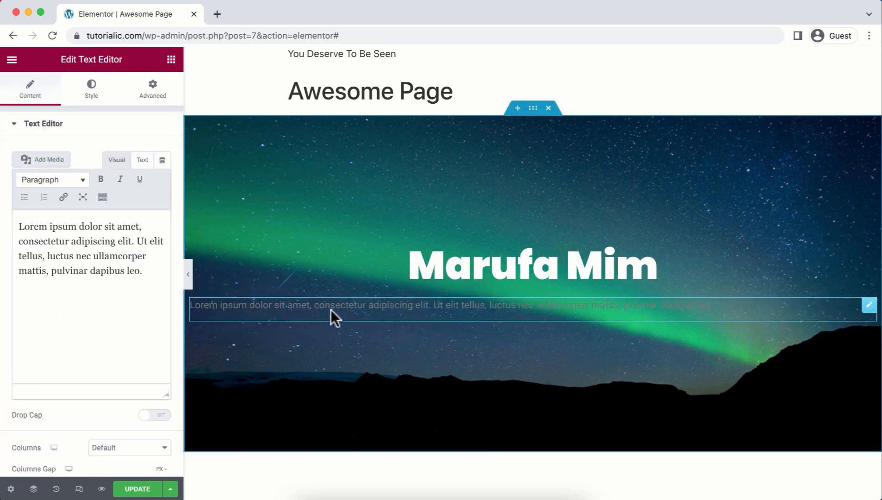
{"action": "left_click", "coordinate": [92, 97]}
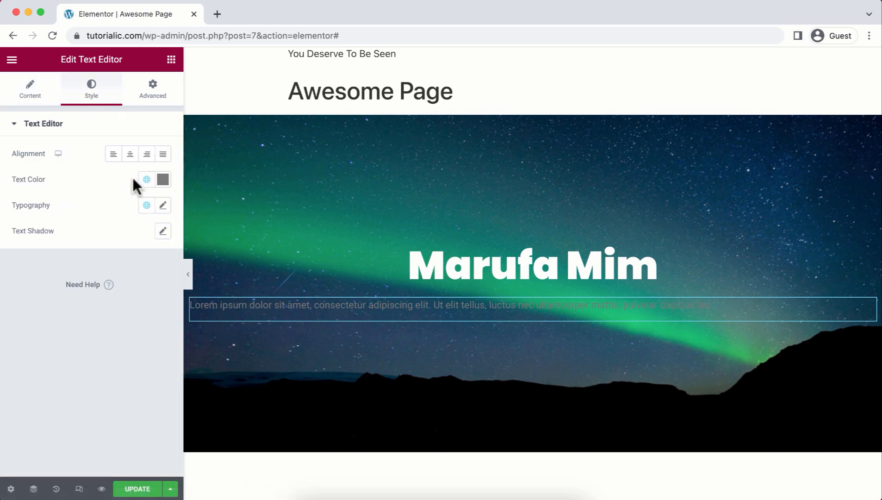
{"action": "left_click", "coordinate": [163, 180]}
{"action": "left_click_drag", "start_coordinate": [23, 281], "coordinate": [19, 212]}
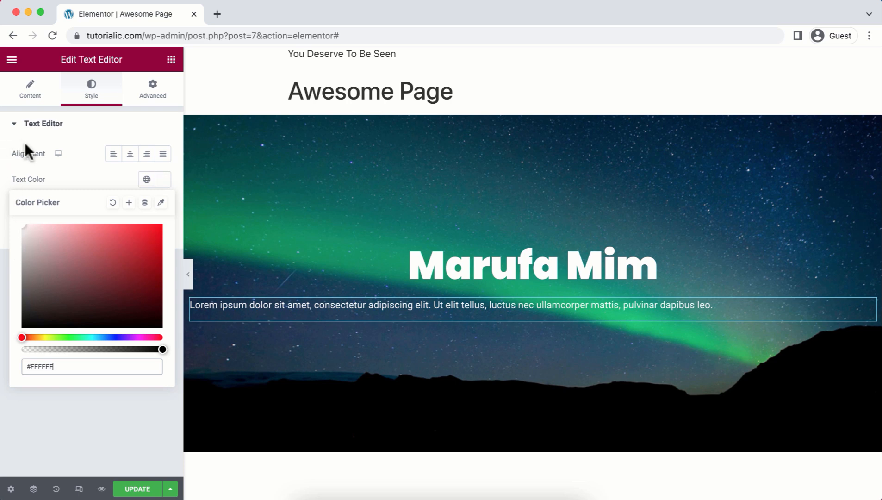
{"action": "left_click", "coordinate": [131, 160]}
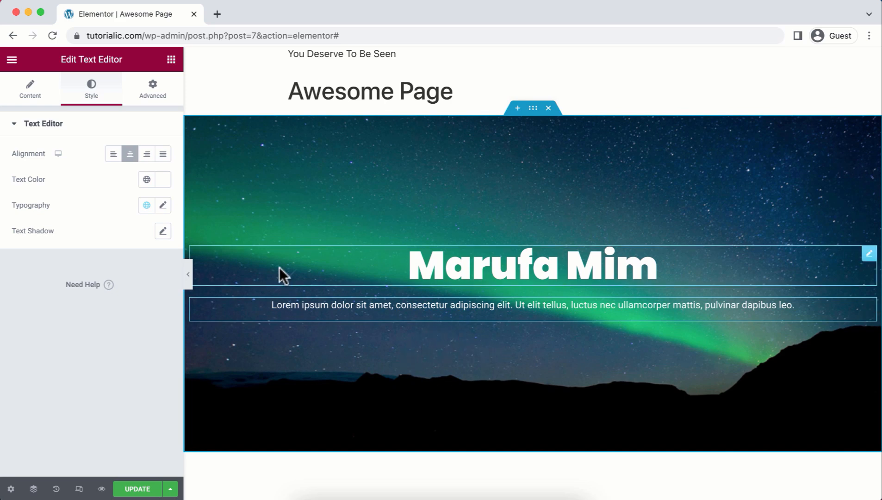
{"action": "left_click", "coordinate": [171, 60]}
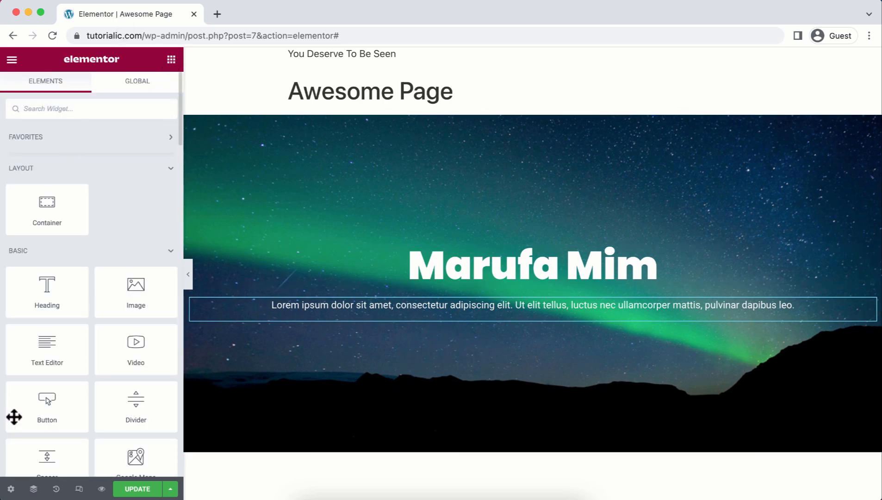
{"action": "left_click_drag", "start_coordinate": [43, 397], "coordinate": [307, 314]}
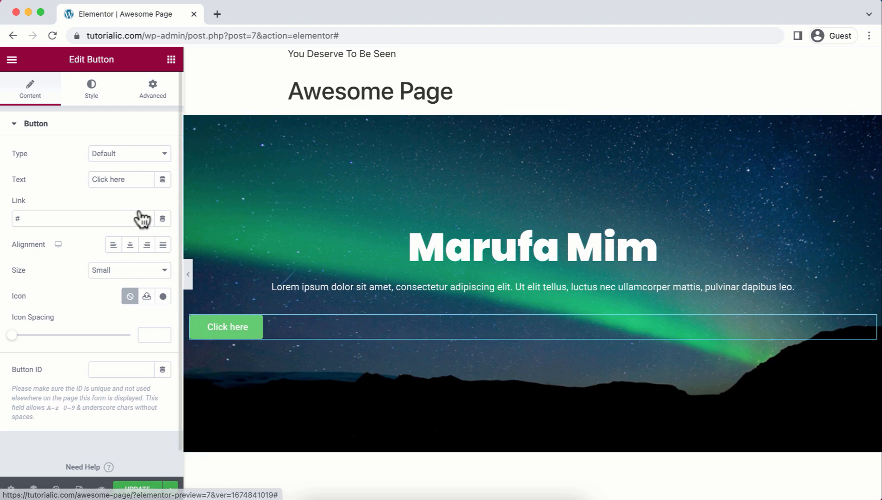
{"action": "left_click", "coordinate": [136, 172]}
{"action": "left_click_drag", "start_coordinate": [118, 173], "coordinate": [91, 173]}
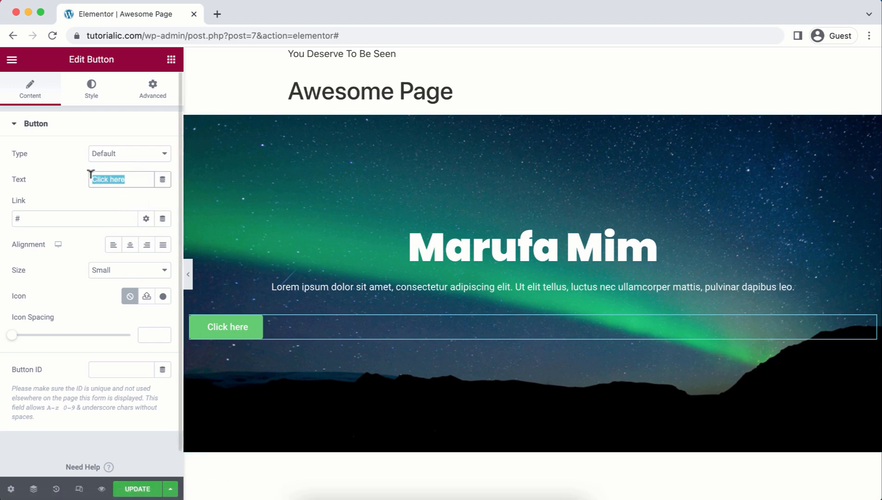
{"action": "type", "text": "Contact Now"}
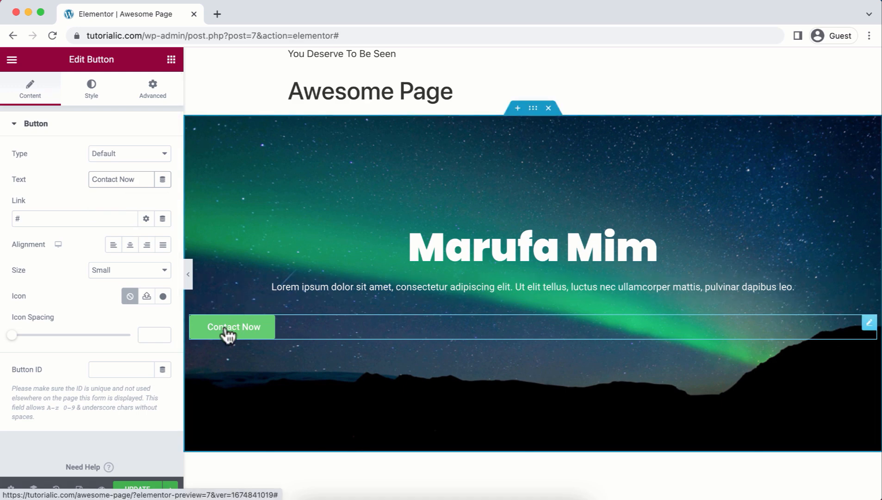
{"action": "left_click", "coordinate": [58, 216]}
{"action": "key", "text": "BackSpace"}
{"action": "type", "text": "https://jimfahaddigital.com"}
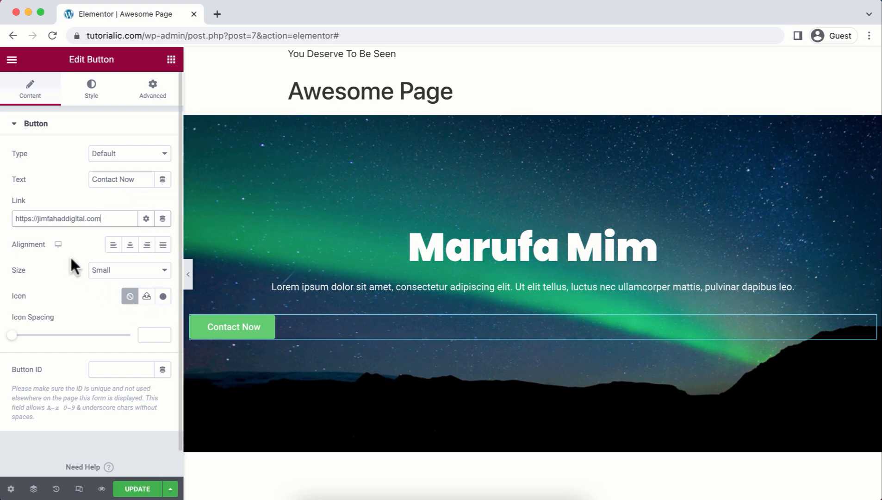
{"action": "left_click", "coordinate": [130, 245]}
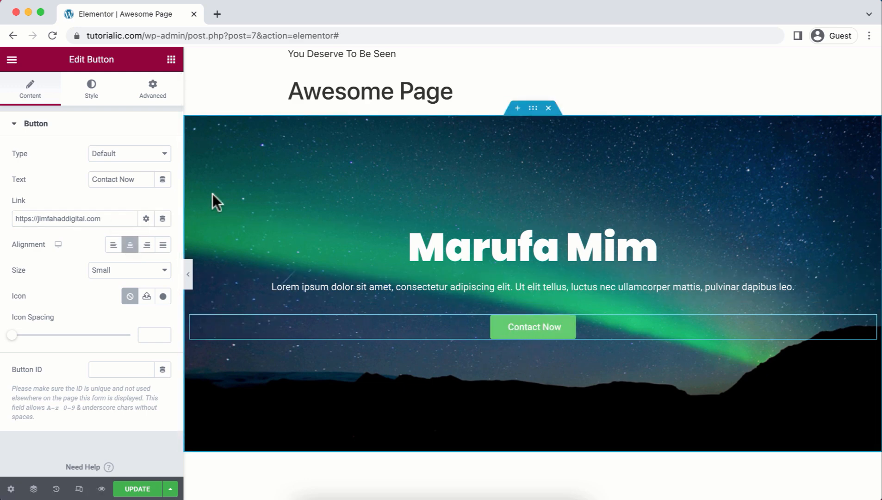
Style the button with black #000000 text on a white #FFFFFF background.
{"action": "left_click", "coordinate": [91, 96]}
{"action": "left_click", "coordinate": [165, 237]}
{"action": "left_click", "coordinate": [21, 379]}
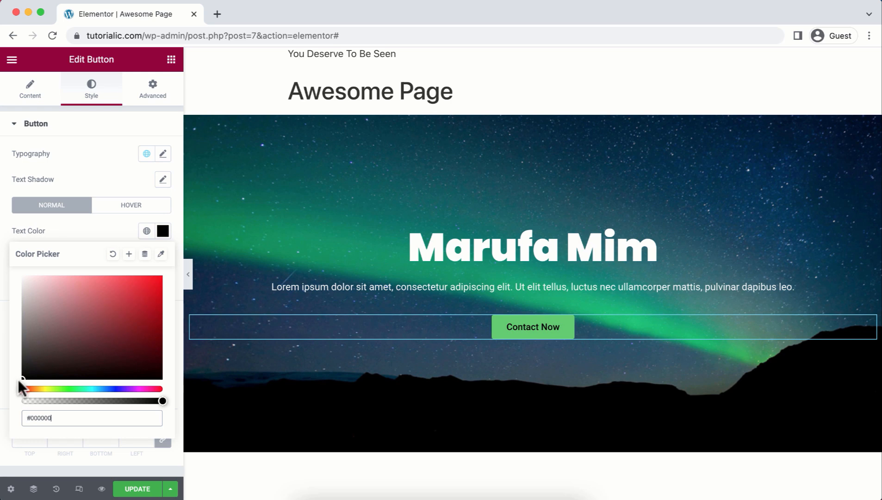
{"action": "left_click", "coordinate": [101, 214]}
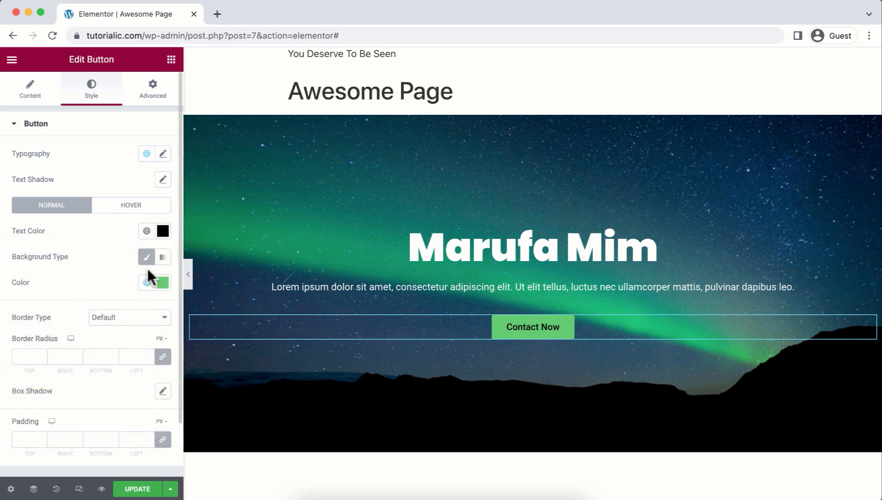
{"action": "left_click", "coordinate": [163, 282]}
{"action": "left_click_drag", "start_coordinate": [99, 346], "coordinate": [2, 322]}
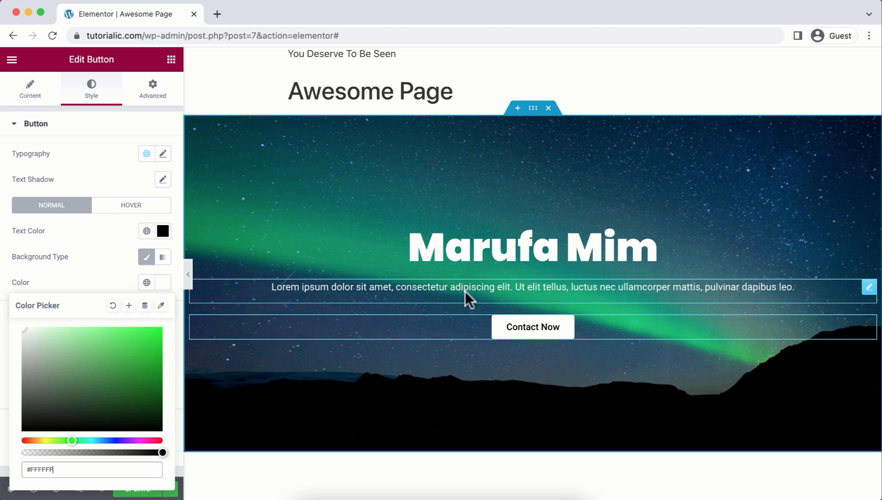
{"action": "left_click", "coordinate": [486, 293]}
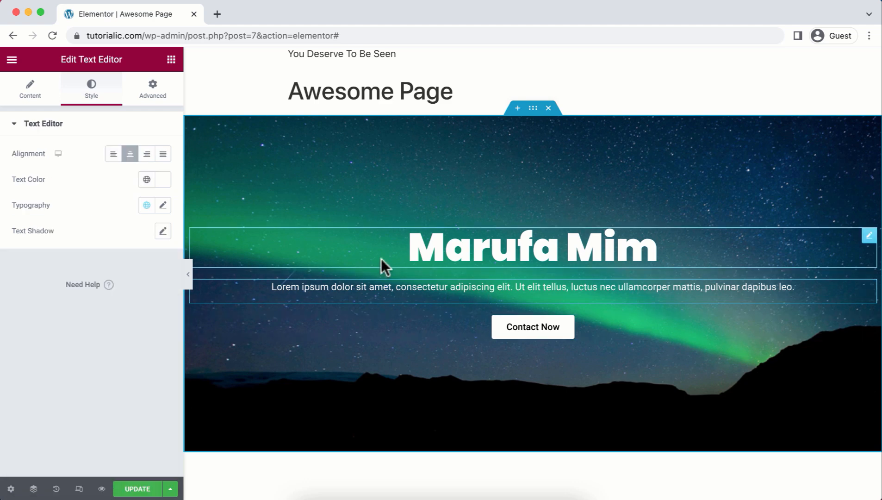
Unlink the paragraph's padding and set 20 px top, 200 px right and 200 px left.
{"action": "left_click", "coordinate": [155, 96]}
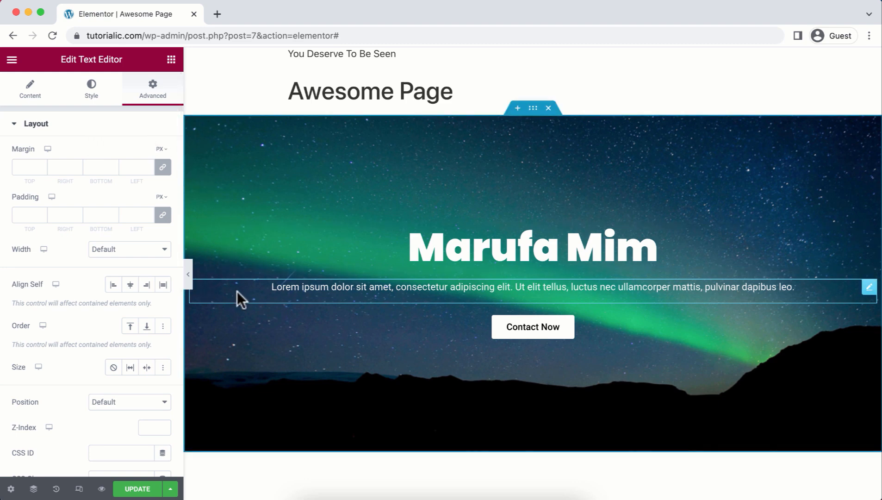
{"action": "left_click", "coordinate": [163, 216]}
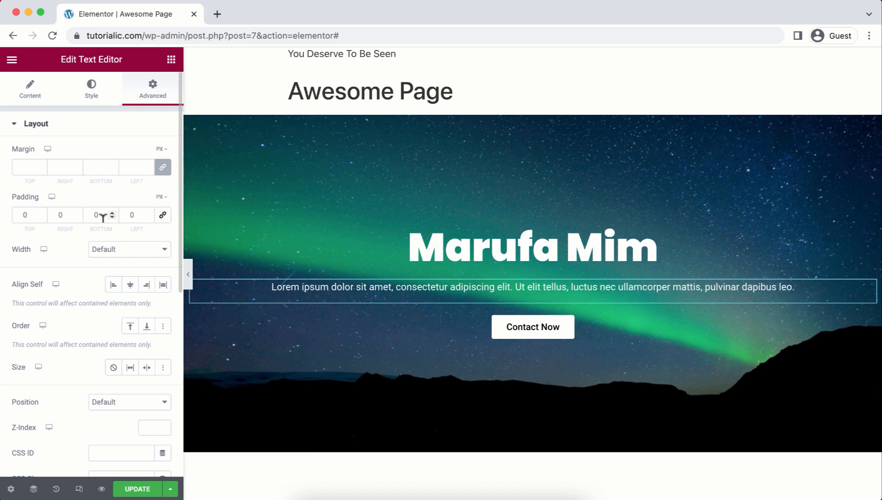
{"action": "double_click", "coordinate": [59, 214]}
{"action": "type", "text": "200"}
{"action": "double_click", "coordinate": [123, 209]}
{"action": "type", "text": "200"}
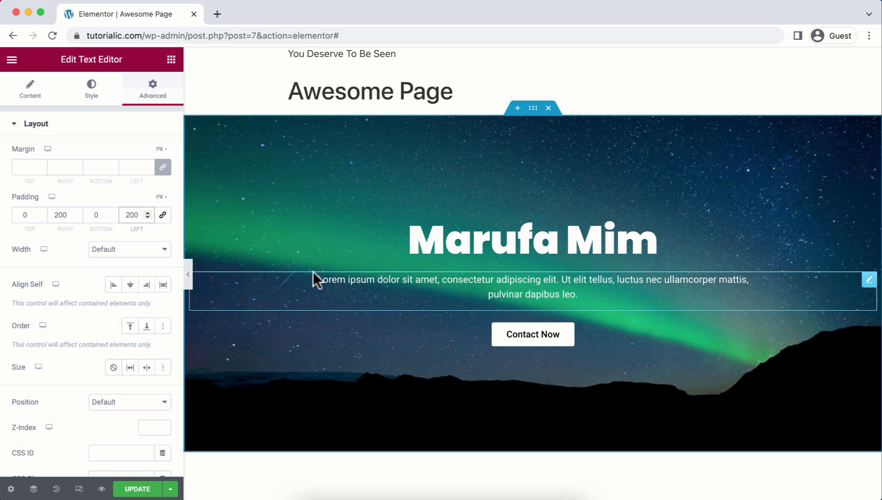
{"action": "left_click", "coordinate": [19, 211]}
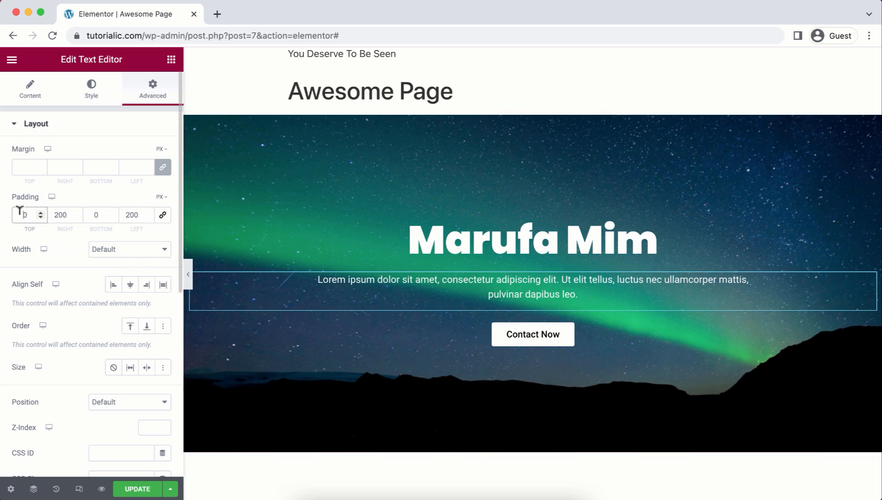
{"action": "type", "text": "2"}
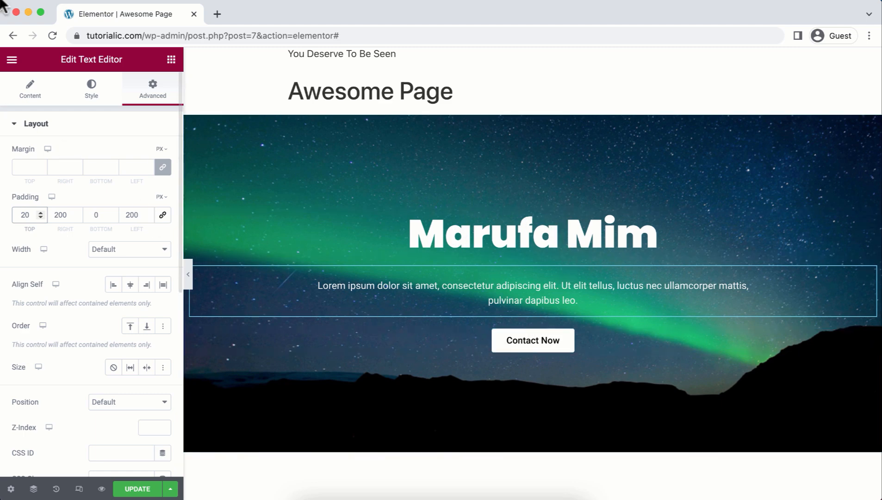
{"action": "left_click", "coordinate": [29, 95]}
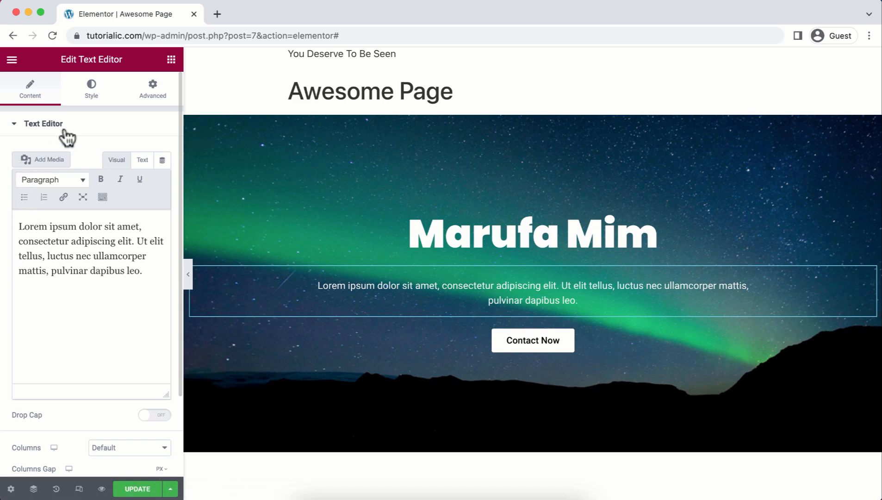
Review the paragraph's Style and Advanced settings, then save the page with Update.
{"action": "left_click", "coordinate": [87, 91]}
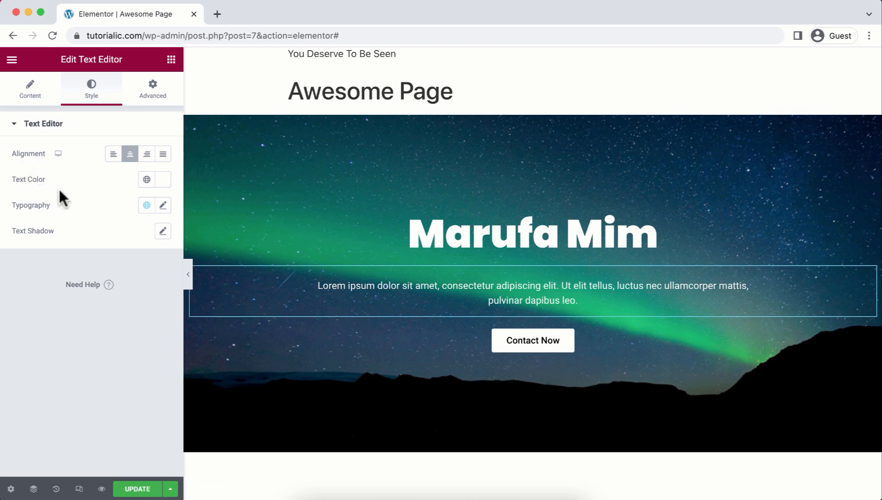
{"action": "left_click", "coordinate": [151, 94]}
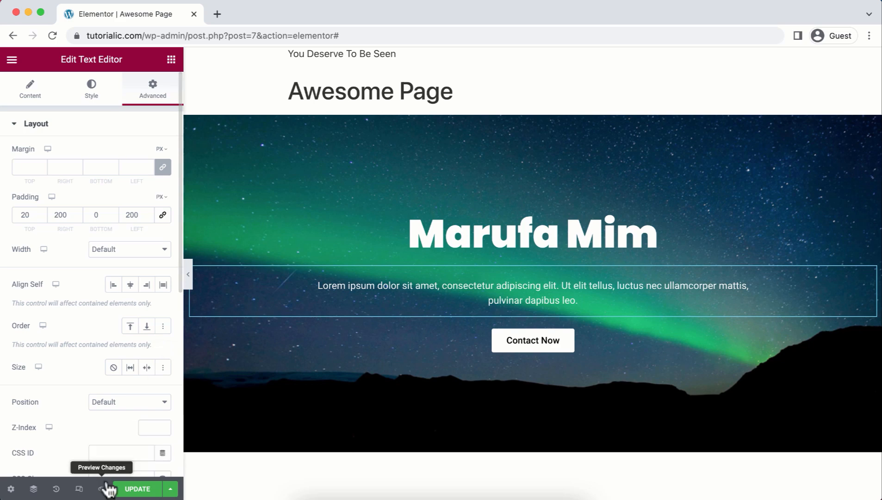
{"action": "left_click", "coordinate": [134, 489]}
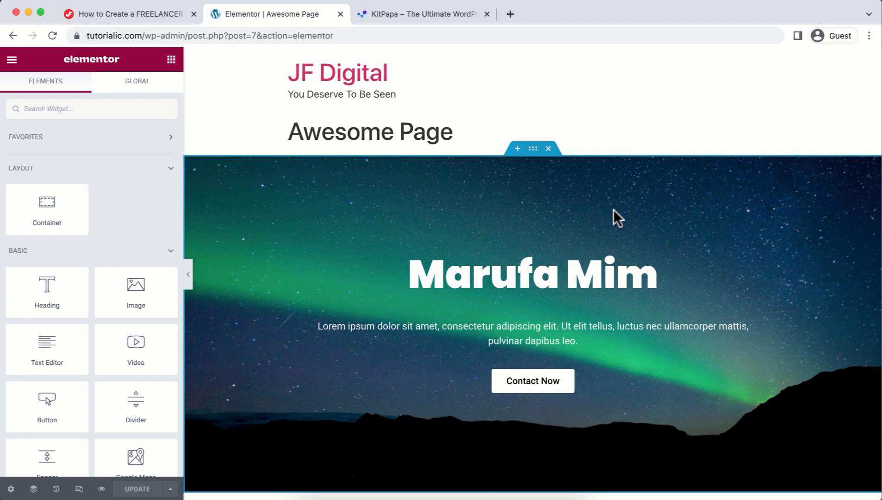
Open the Salonly template kit in Kitpapa and browse its details page.
{"action": "left_click", "coordinate": [467, 14]}
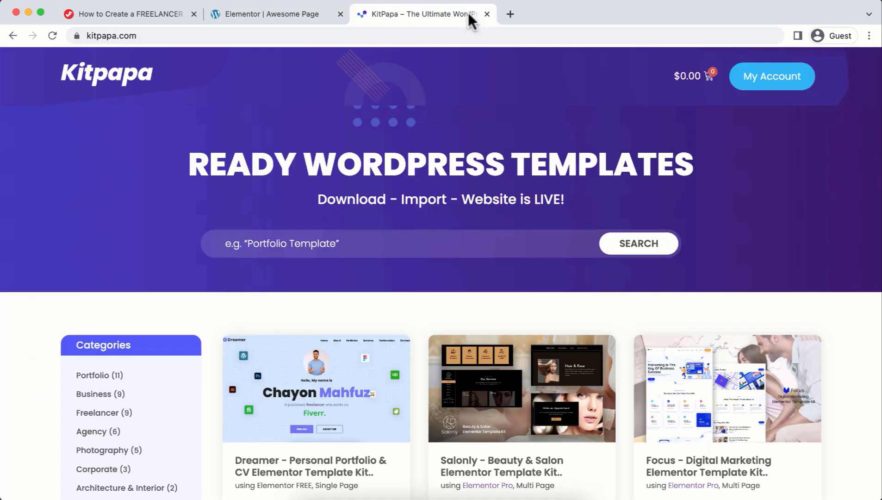
{"action": "scroll", "coordinate": [460, 154], "scroll_direction": "down", "scroll_amount": 1}
{"action": "scroll", "coordinate": [459, 154], "scroll_direction": "down", "scroll_amount": 5}
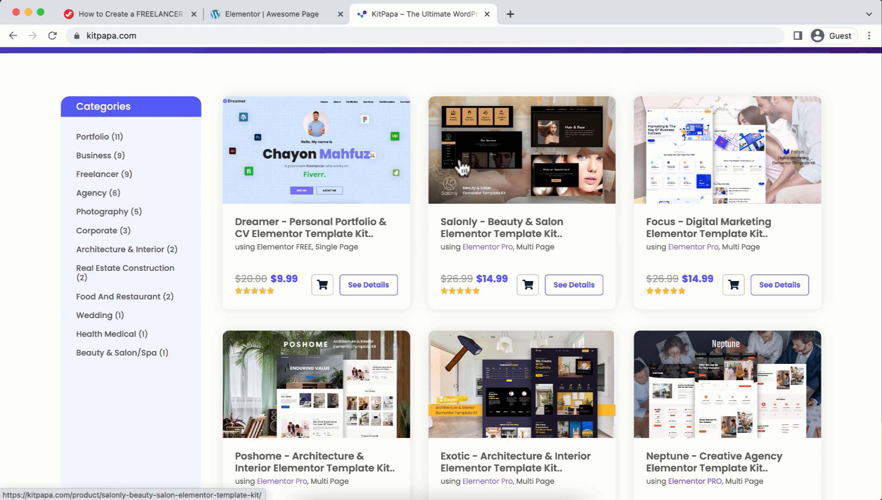
{"action": "left_click", "coordinate": [498, 186]}
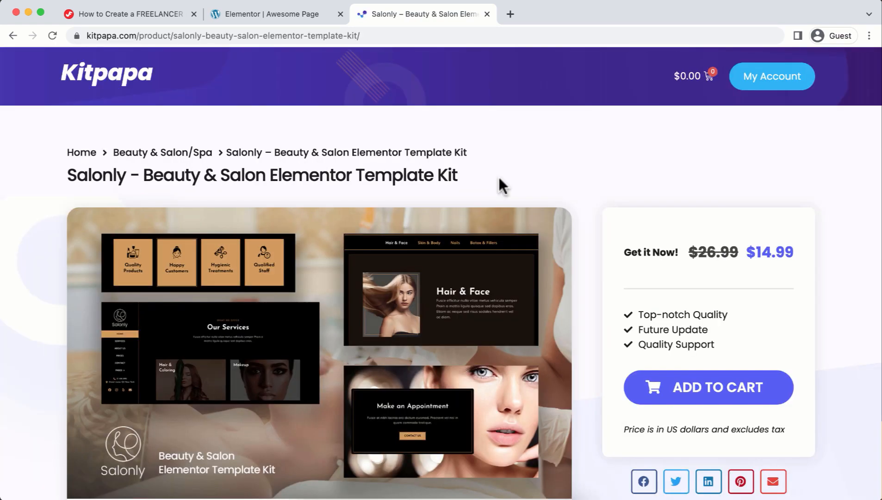
{"action": "scroll", "coordinate": [499, 177], "scroll_direction": "down", "scroll_amount": 4}
{"action": "scroll", "coordinate": [499, 177], "scroll_direction": "down", "scroll_amount": 8}
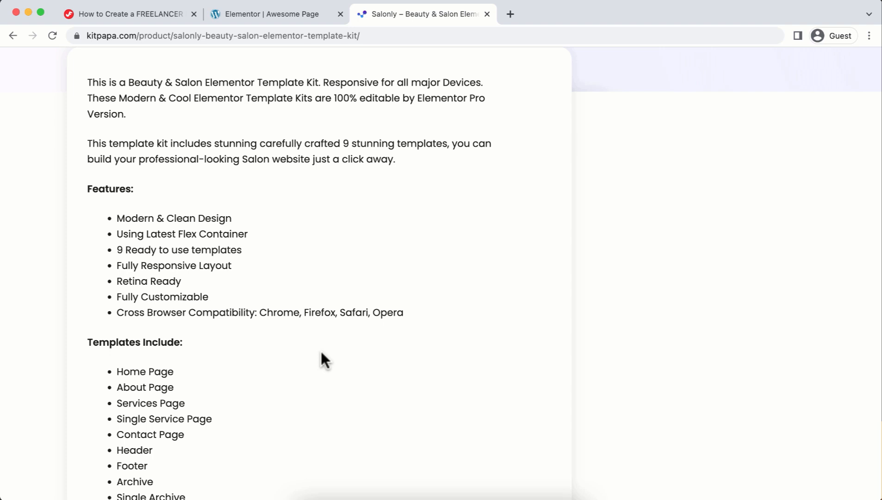
{"action": "scroll", "coordinate": [322, 352], "scroll_direction": "down", "scroll_amount": 4}
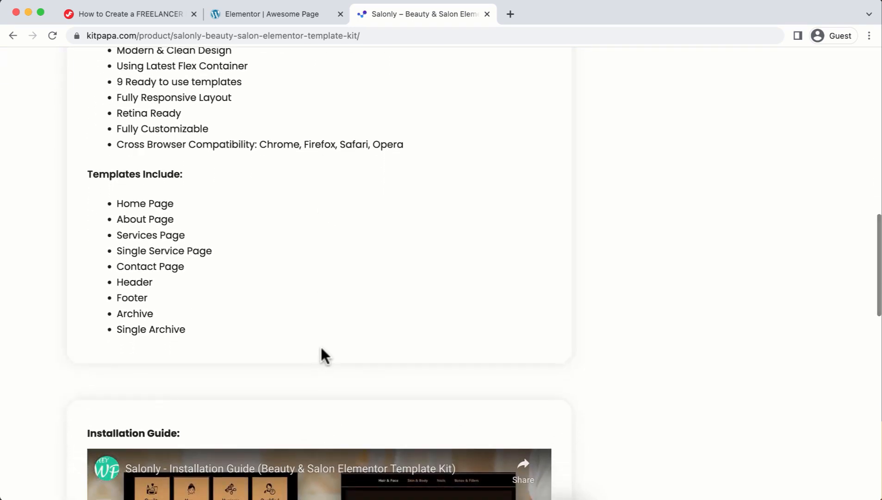
{"action": "scroll", "coordinate": [324, 356], "scroll_direction": "down", "scroll_amount": 8}
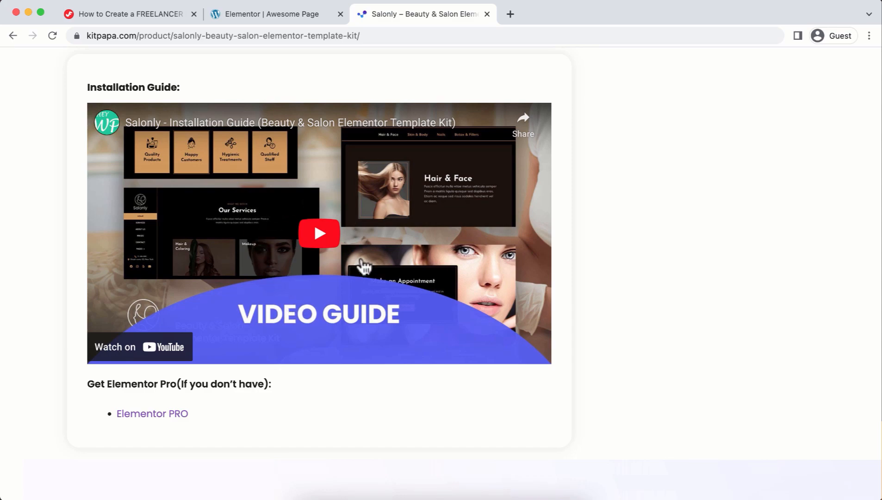
{"action": "scroll", "coordinate": [359, 271], "scroll_direction": "up", "scroll_amount": 12}
{"action": "scroll", "coordinate": [360, 273], "scroll_direction": "up", "scroll_amount": 7}
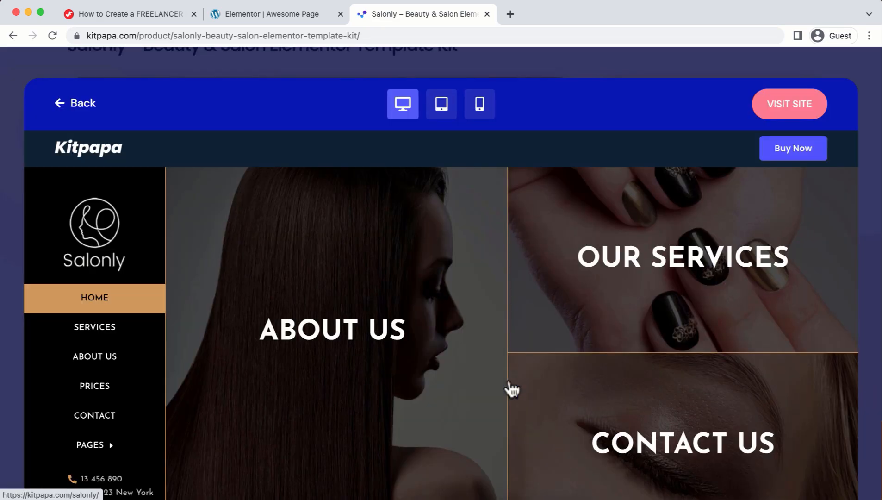
{"action": "scroll", "coordinate": [511, 385], "scroll_direction": "down", "scroll_amount": 15}
{"action": "scroll", "coordinate": [508, 375], "scroll_direction": "down", "scroll_amount": 15}
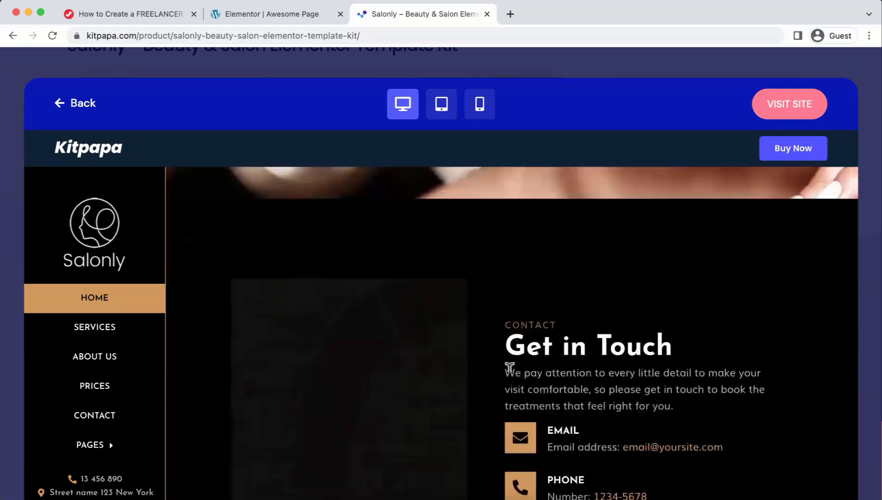
{"action": "scroll", "coordinate": [508, 372], "scroll_direction": "up", "scroll_amount": 20}
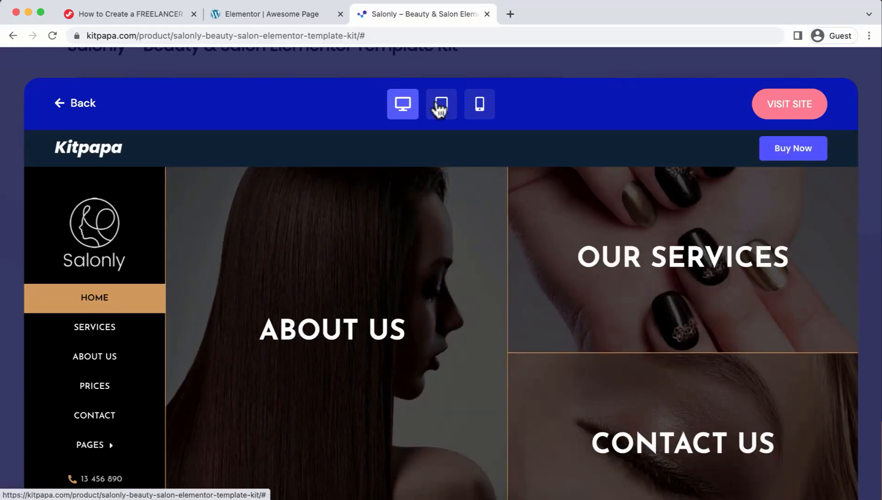
Preview the Salonly demo at tablet and mobile widths, then go back to the Kitpapa homepage.
{"action": "left_click", "coordinate": [440, 109]}
{"action": "scroll", "coordinate": [436, 301], "scroll_direction": "down", "scroll_amount": 5}
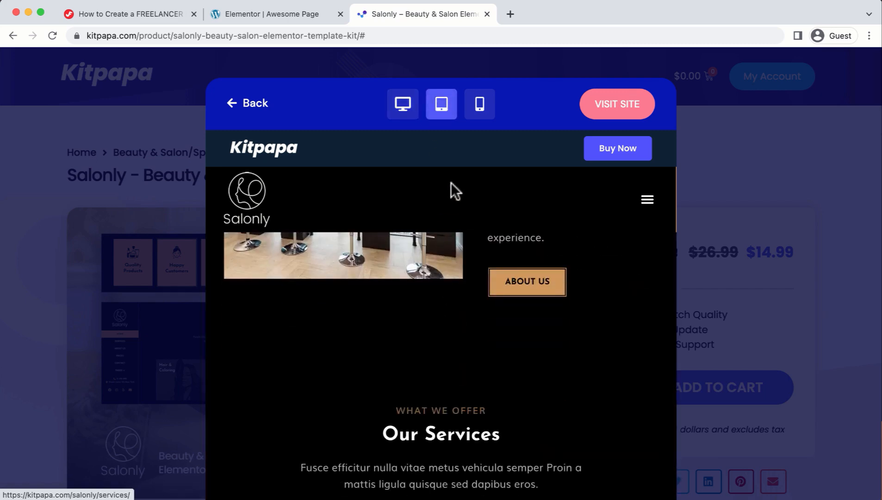
{"action": "left_click", "coordinate": [479, 106]}
{"action": "scroll", "coordinate": [467, 351], "scroll_direction": "down", "scroll_amount": 5}
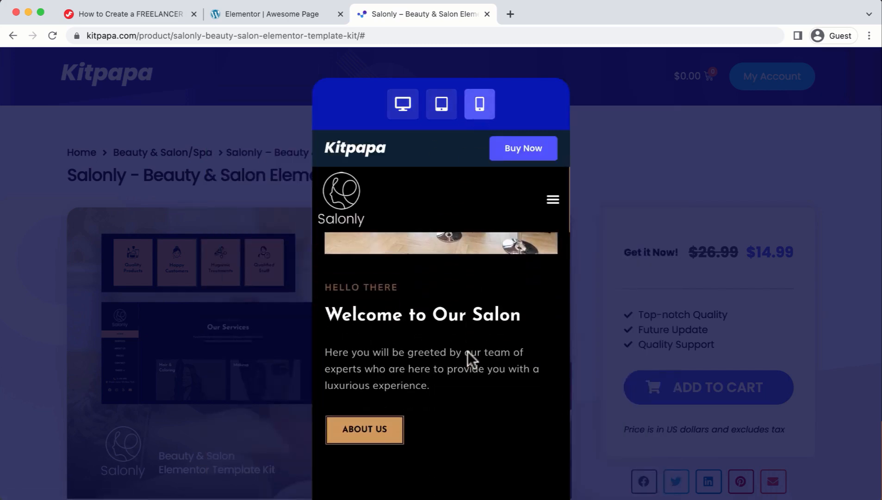
{"action": "left_click", "coordinate": [221, 231]}
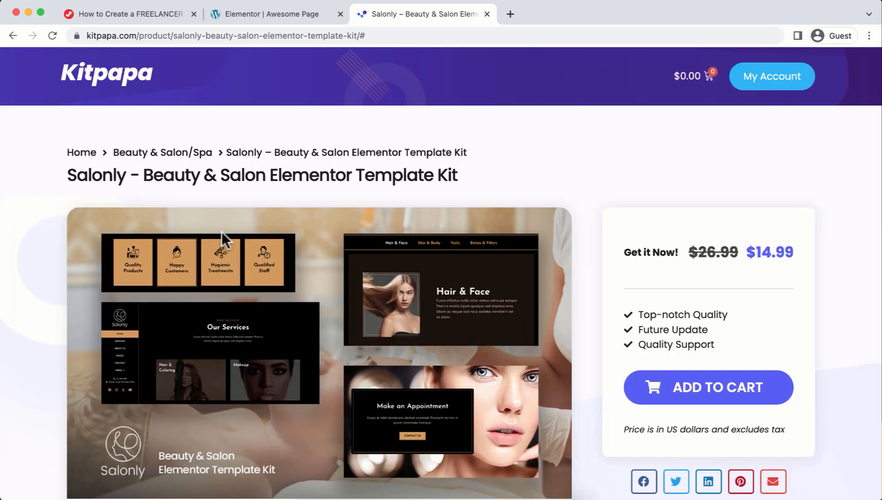
{"action": "scroll", "coordinate": [287, 309], "scroll_direction": "down", "scroll_amount": 10}
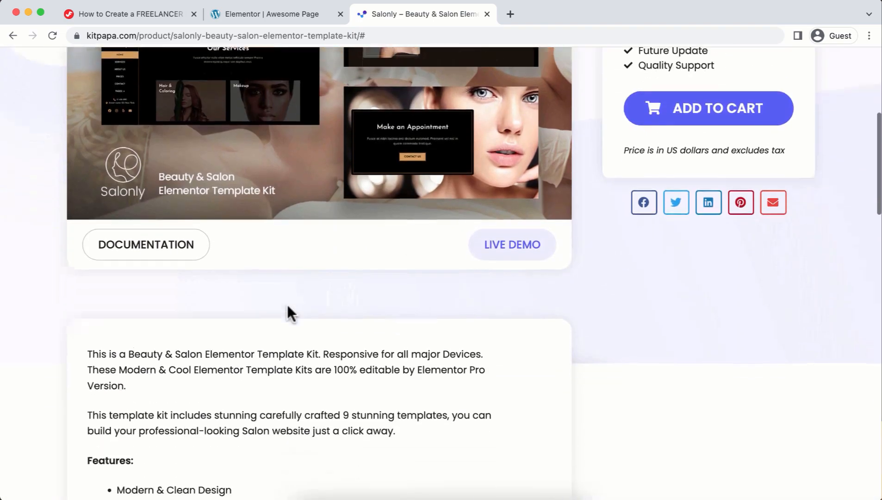
{"action": "scroll", "coordinate": [286, 302], "scroll_direction": "up", "scroll_amount": 10}
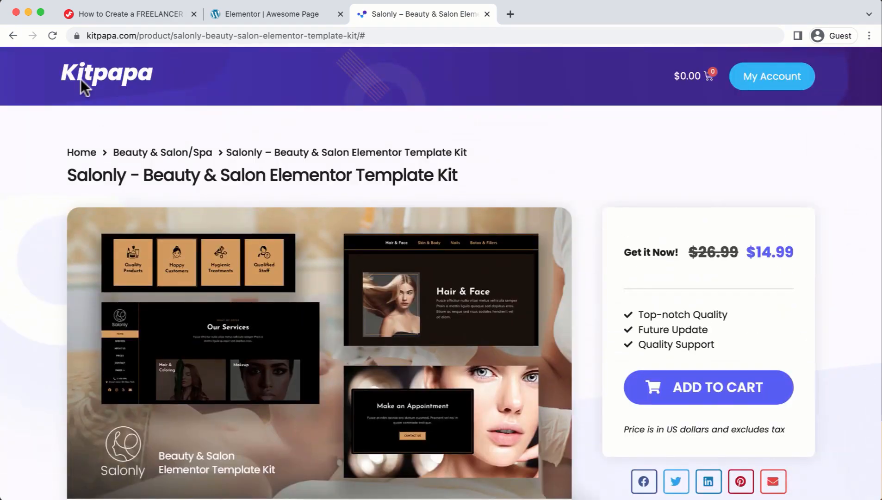
{"action": "left_click", "coordinate": [109, 87]}
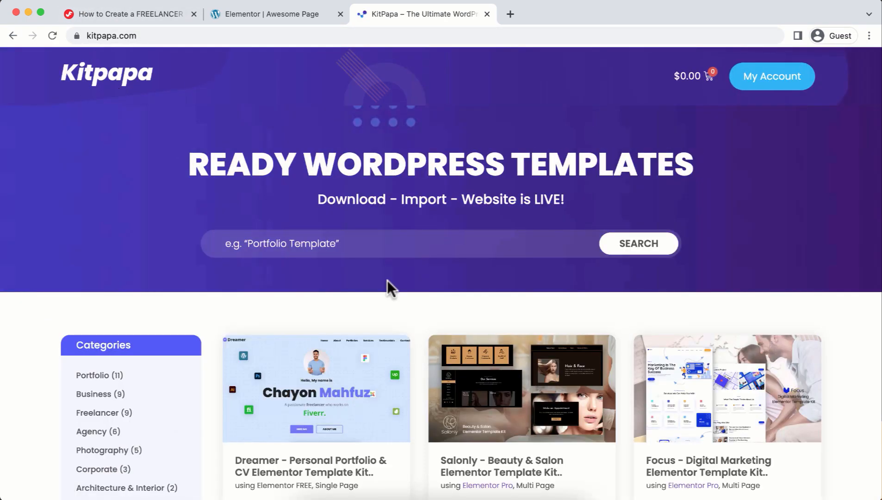
{"action": "scroll", "coordinate": [387, 287], "scroll_direction": "down", "scroll_amount": 3}
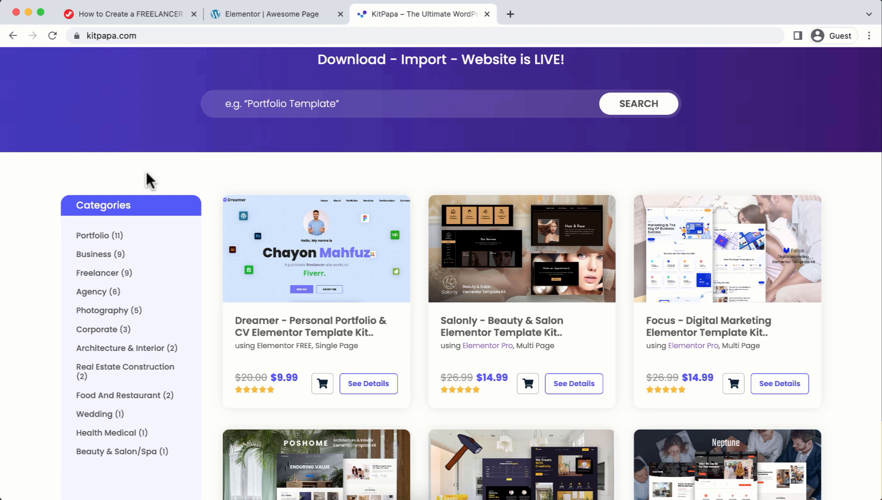
Check the tutorial's Important Links and confirm the Dreamer kit zip is in the KIT folder.
{"action": "left_click", "coordinate": [114, 16]}
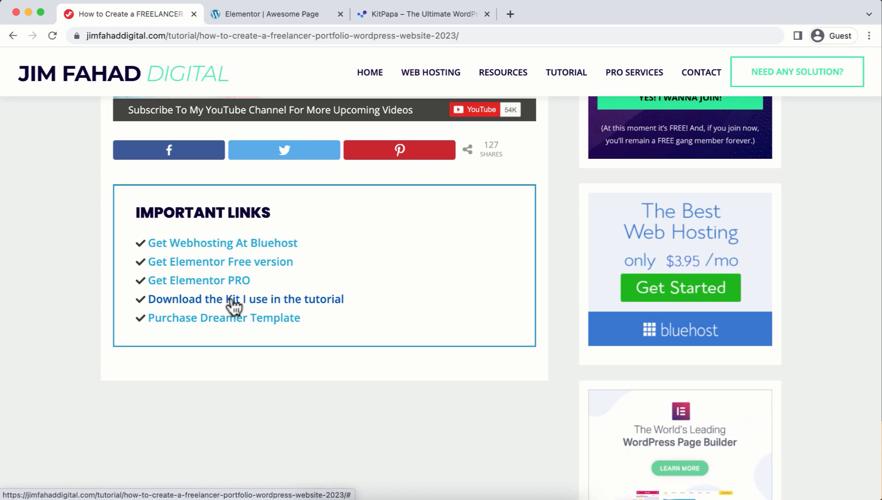
{"action": "left_click", "coordinate": [306, 497]}
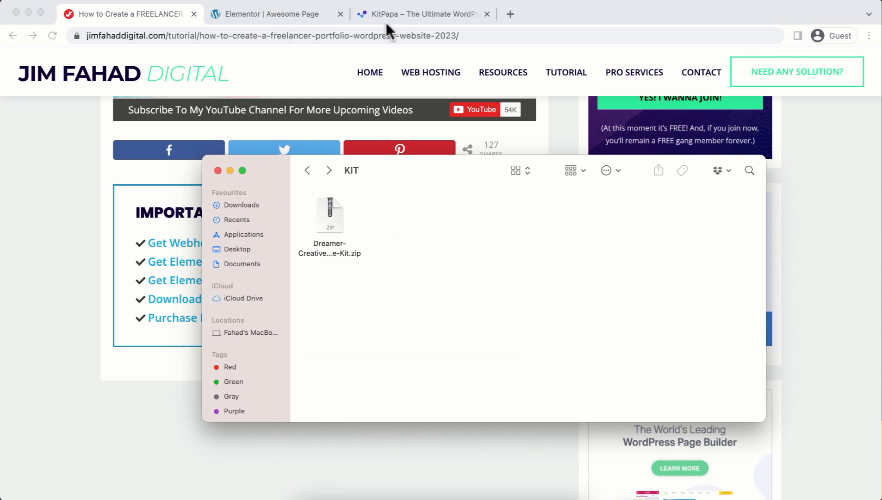
{"action": "left_click", "coordinate": [294, 15]}
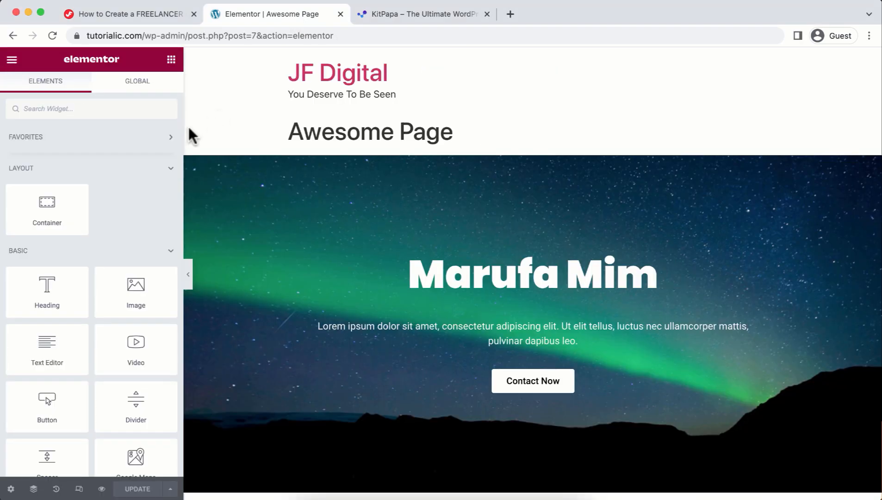
Exit the editor and set Elementor's Advanced 'Enable Unfiltered File Uploads' to Enable and save.
{"action": "left_click", "coordinate": [9, 60]}
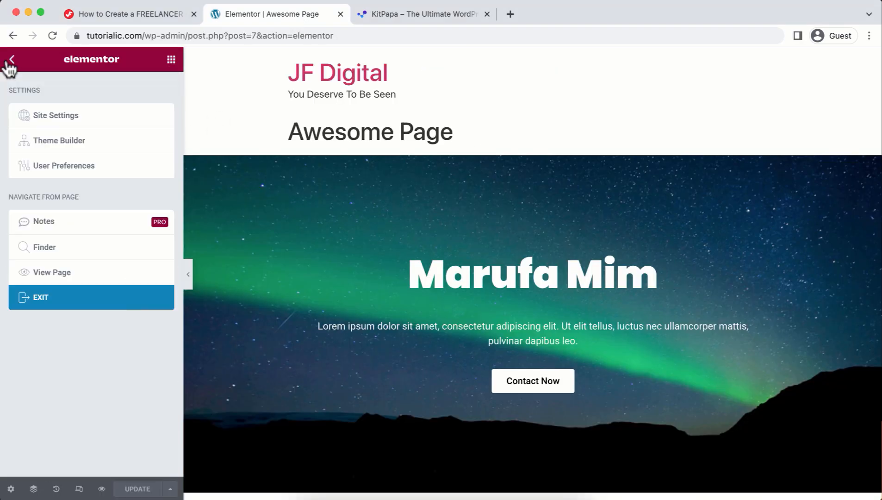
{"action": "left_click", "coordinate": [77, 312]}
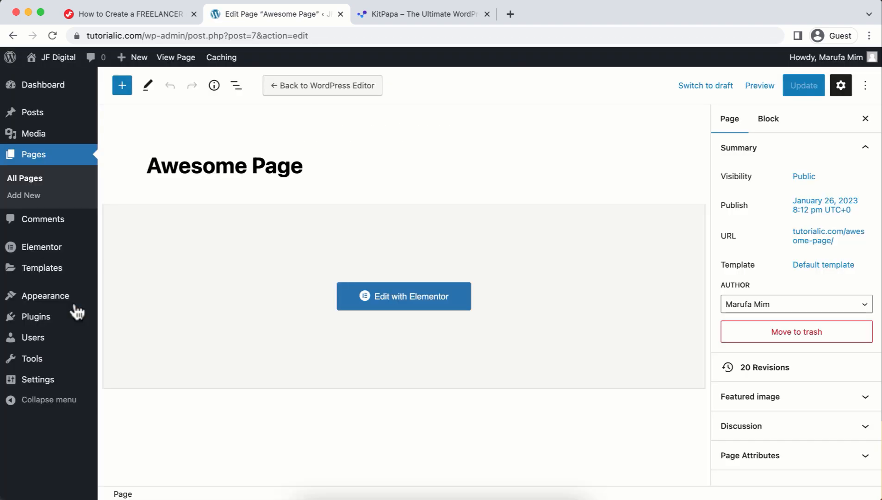
{"action": "mouse_move", "coordinate": [58, 259]}
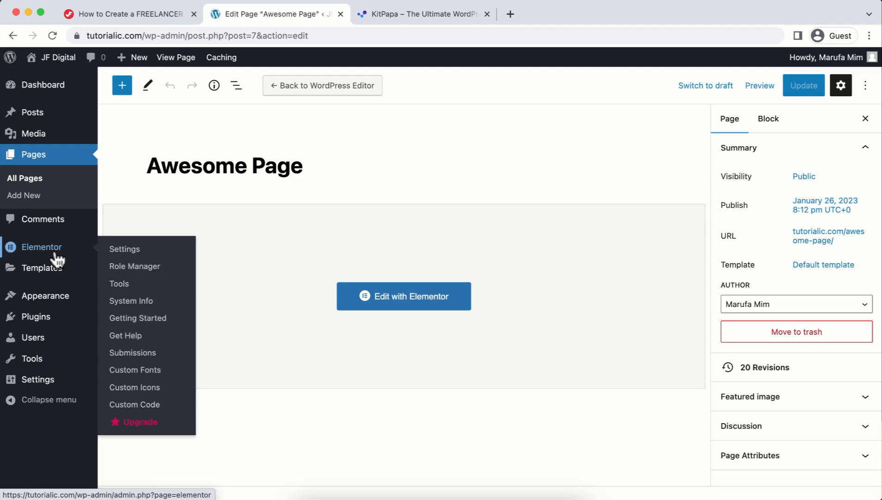
{"action": "left_click", "coordinate": [124, 250]}
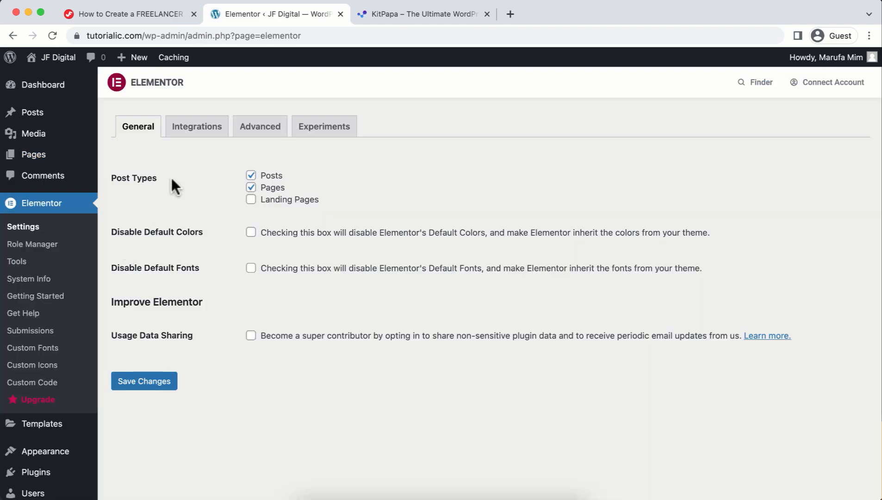
{"action": "left_click", "coordinate": [250, 131]}
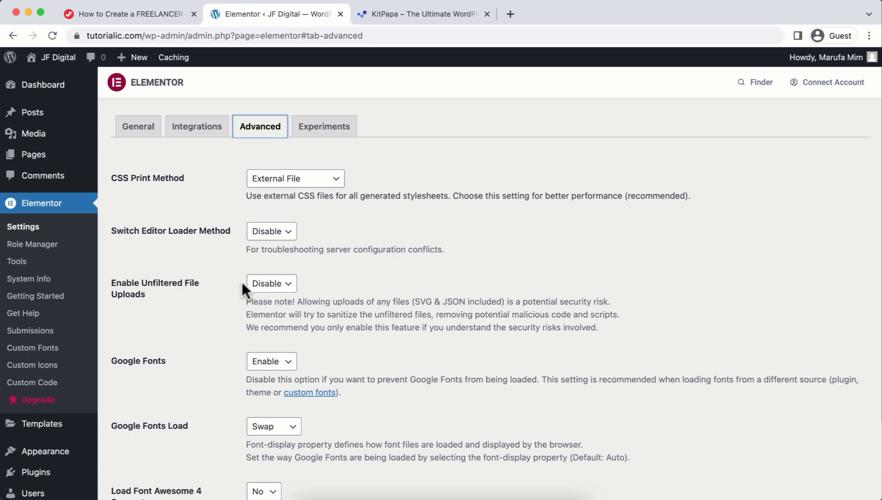
{"action": "left_click", "coordinate": [272, 283]}
{"action": "left_click", "coordinate": [269, 300]}
{"action": "scroll", "coordinate": [260, 326], "scroll_direction": "down", "scroll_amount": 2}
{"action": "scroll", "coordinate": [260, 326], "scroll_direction": "down", "scroll_amount": 1}
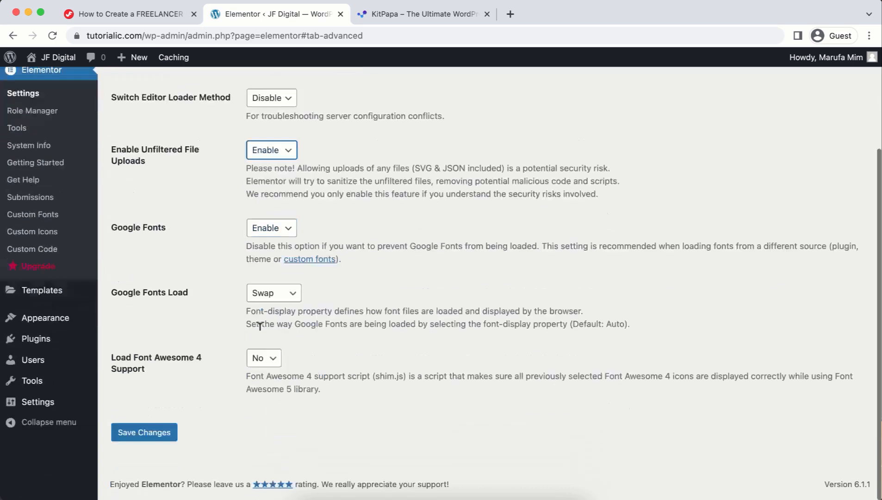
{"action": "left_click", "coordinate": [163, 438]}
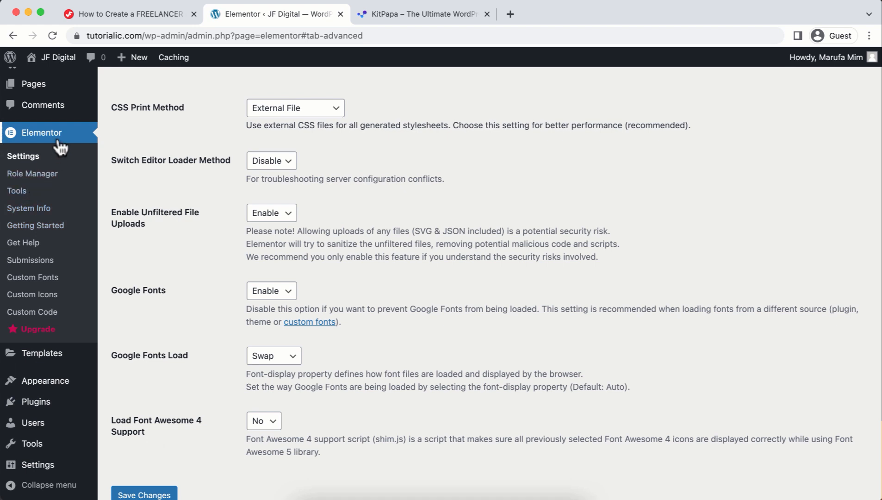
Import Dreamer-Creative-Personal-Portfolio-Template-Kit.zip through Elementor's Import / Export Kit, keeping all plugins.
{"action": "left_click", "coordinate": [21, 190]}
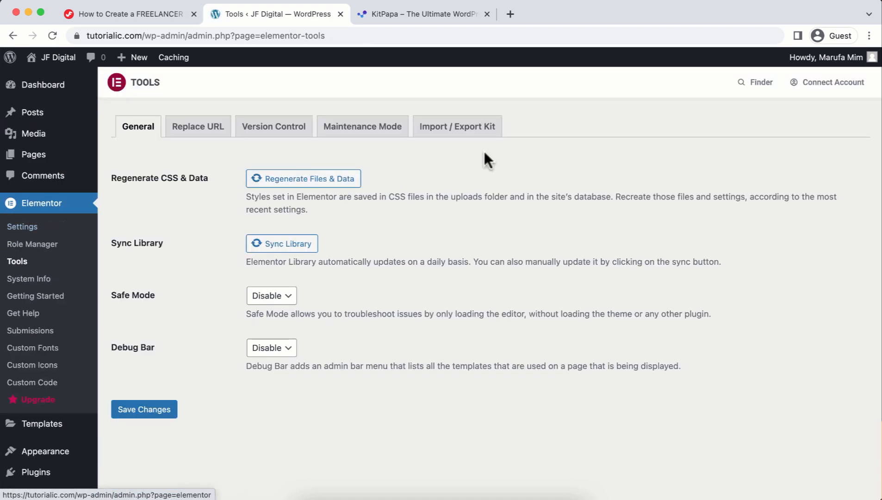
{"action": "left_click", "coordinate": [456, 134]}
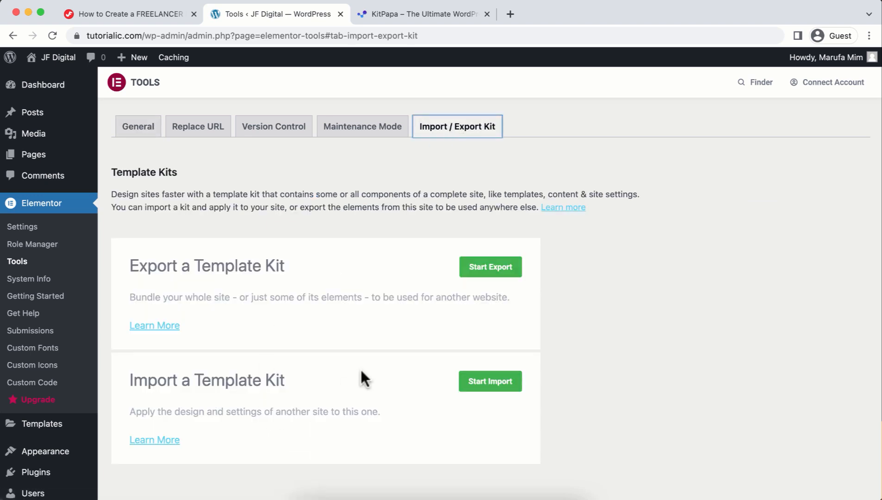
{"action": "left_click", "coordinate": [493, 382]}
{"action": "left_click", "coordinate": [439, 433]}
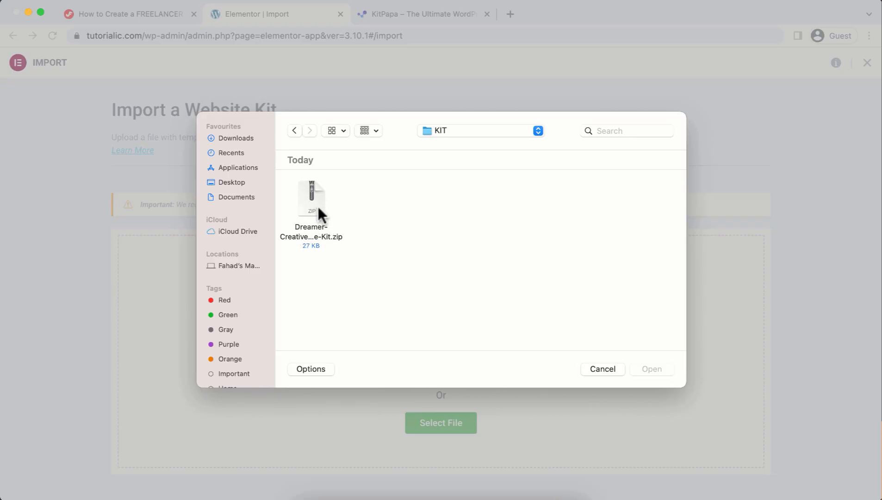
{"action": "double_click", "coordinate": [317, 207]}
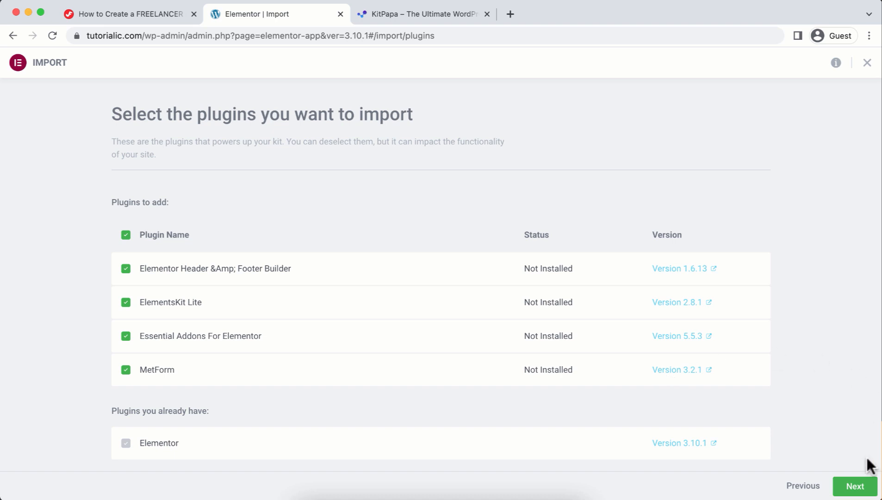
{"action": "left_click", "coordinate": [863, 487]}
{"action": "left_click", "coordinate": [861, 487]}
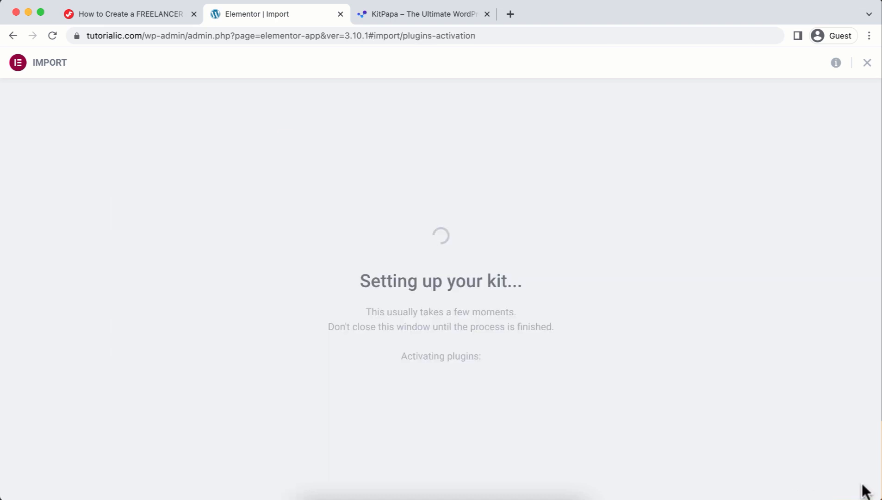
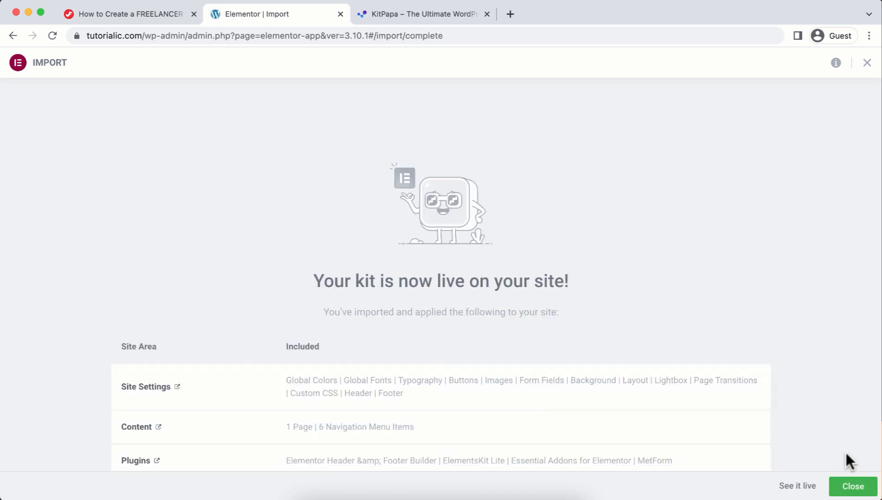
Close the kit import summary and open the live JF Digital site in a new tab.
{"action": "left_click", "coordinate": [850, 490]}
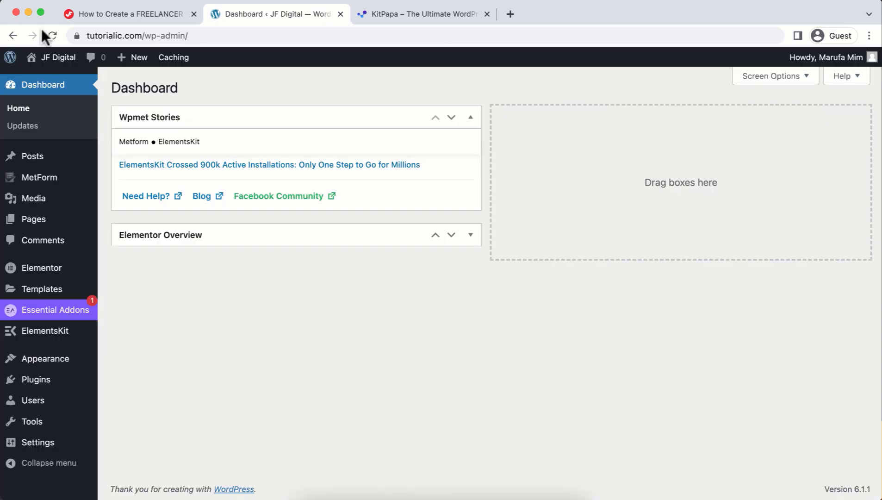
{"action": "mouse_move", "coordinate": [50, 59]}
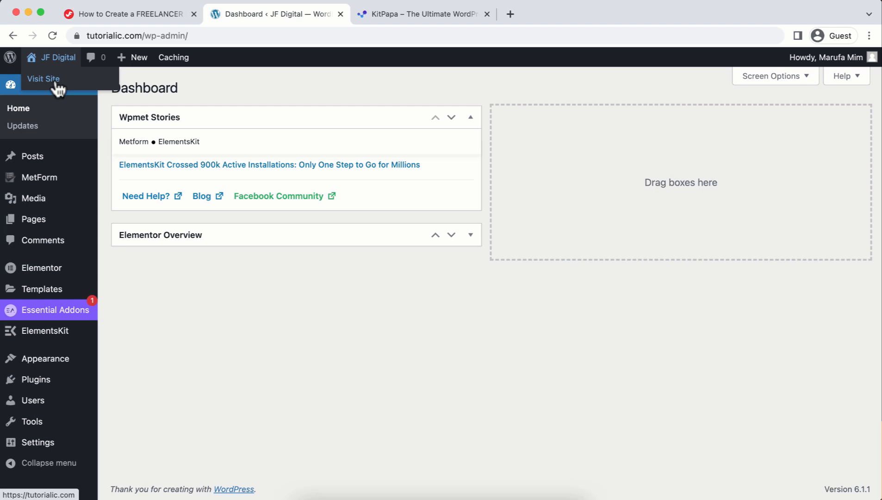
{"action": "right_click", "coordinate": [55, 85]}
{"action": "left_click", "coordinate": [66, 81]}
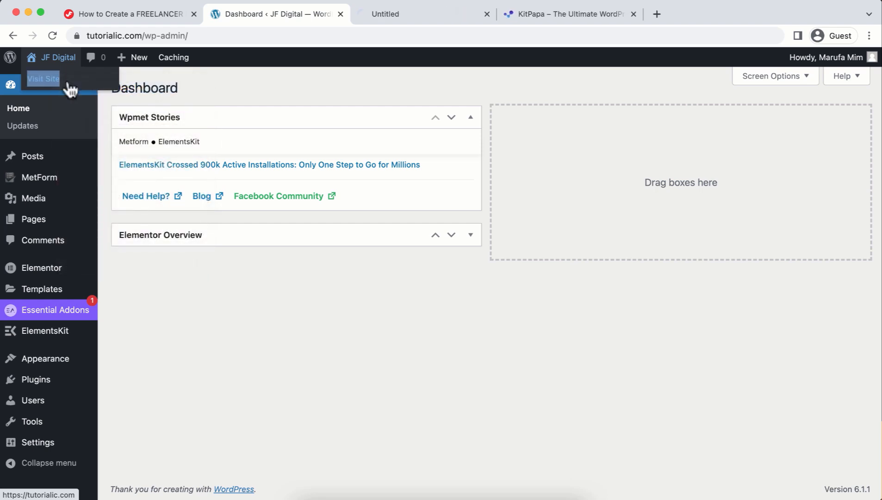
{"action": "left_click", "coordinate": [381, 12]}
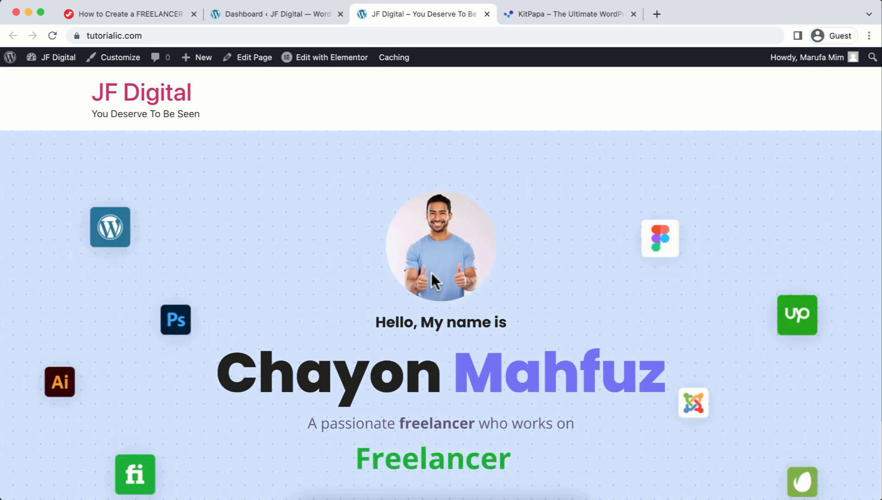
Scroll through the imported portfolio homepage to review its hero, about, skills, services and contact sections.
{"action": "scroll", "coordinate": [431, 273], "scroll_direction": "down", "scroll_amount": 10}
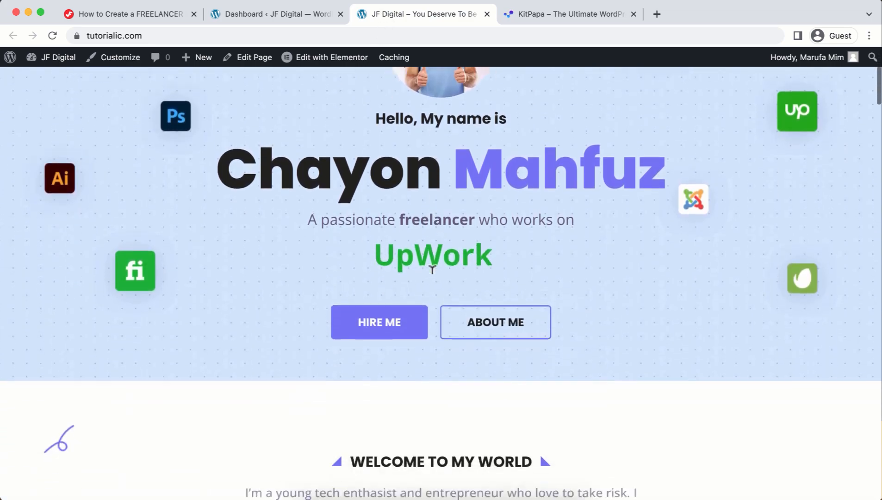
{"action": "scroll", "coordinate": [432, 269], "scroll_direction": "down", "scroll_amount": 15}
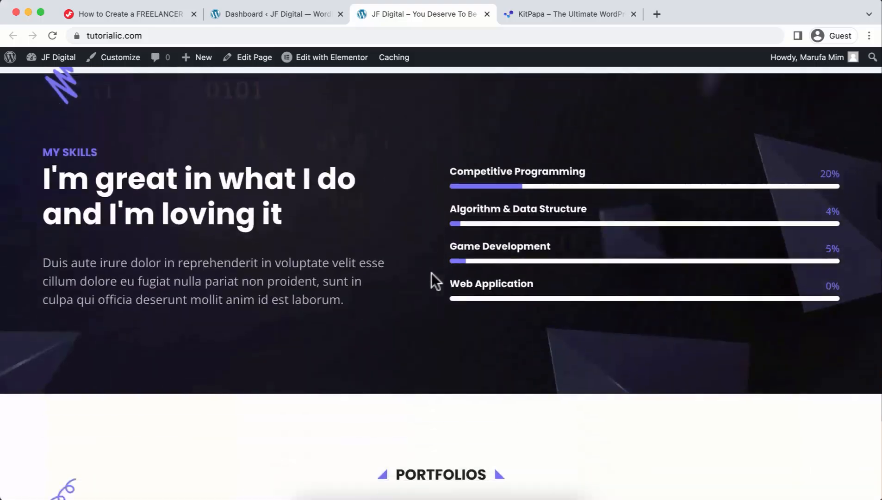
{"action": "scroll", "coordinate": [431, 273], "scroll_direction": "down", "scroll_amount": 15}
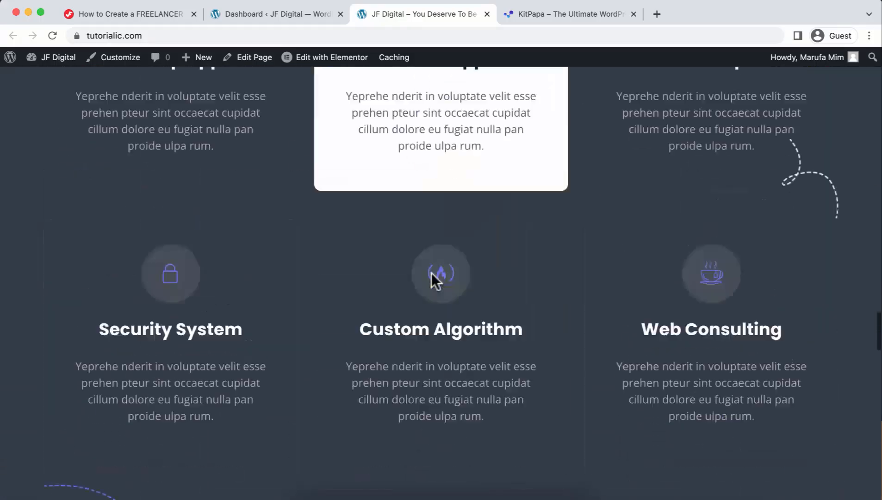
{"action": "scroll", "coordinate": [431, 273], "scroll_direction": "down", "scroll_amount": 15}
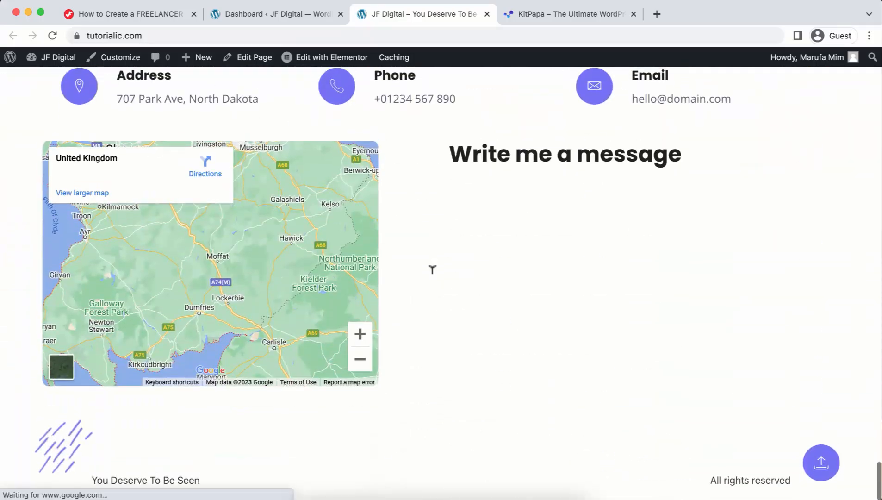
{"action": "scroll", "coordinate": [432, 273], "scroll_direction": "up", "scroll_amount": 20}
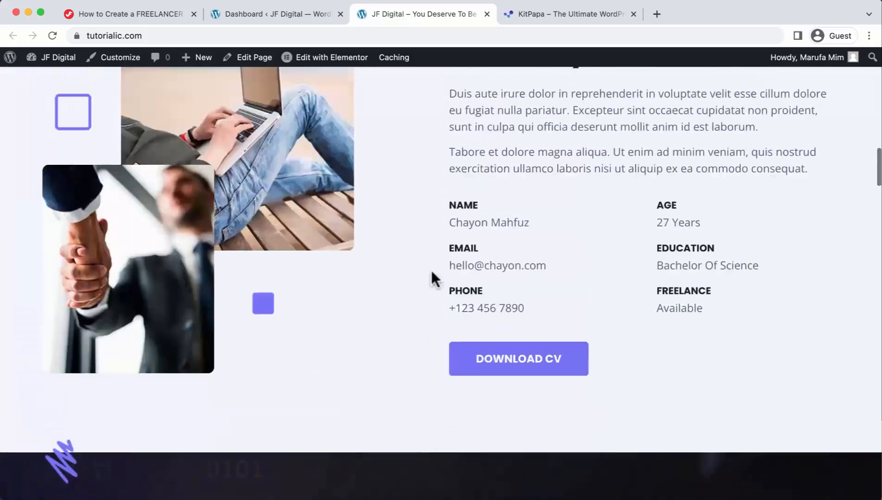
{"action": "scroll", "coordinate": [431, 272], "scroll_direction": "up", "scroll_amount": 10}
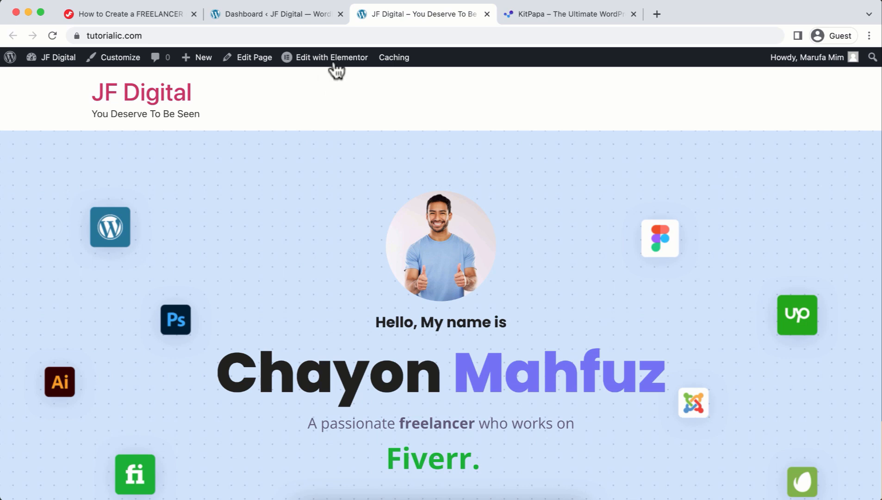
Edit the home page in Elementor and replace the round hero profile photo with a newly uploaded portrait.
{"action": "left_click", "coordinate": [342, 70]}
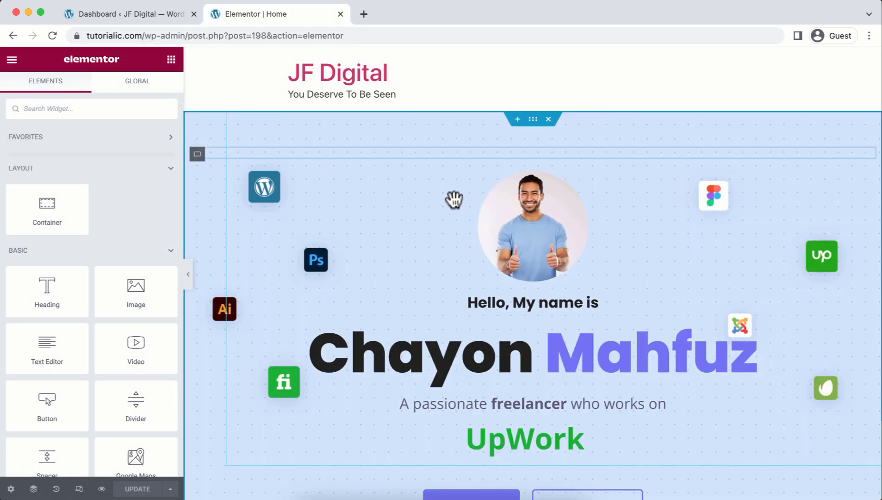
{"action": "left_click", "coordinate": [524, 241]}
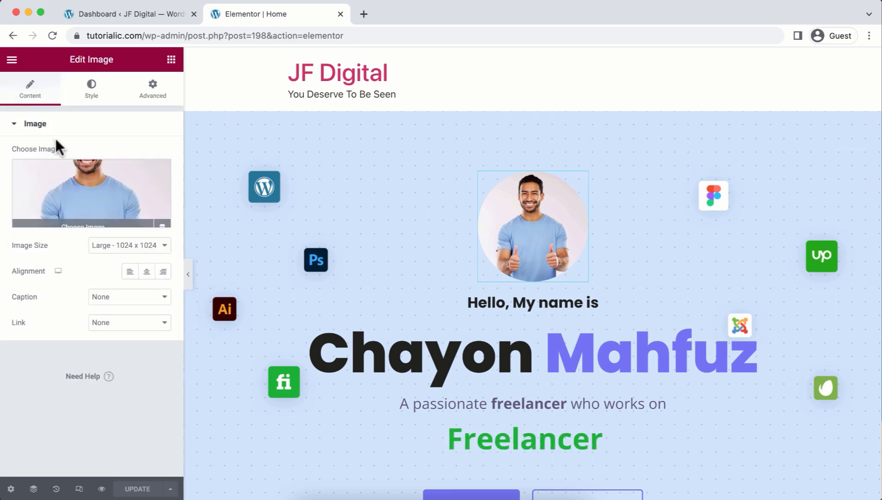
{"action": "left_click", "coordinate": [88, 192]}
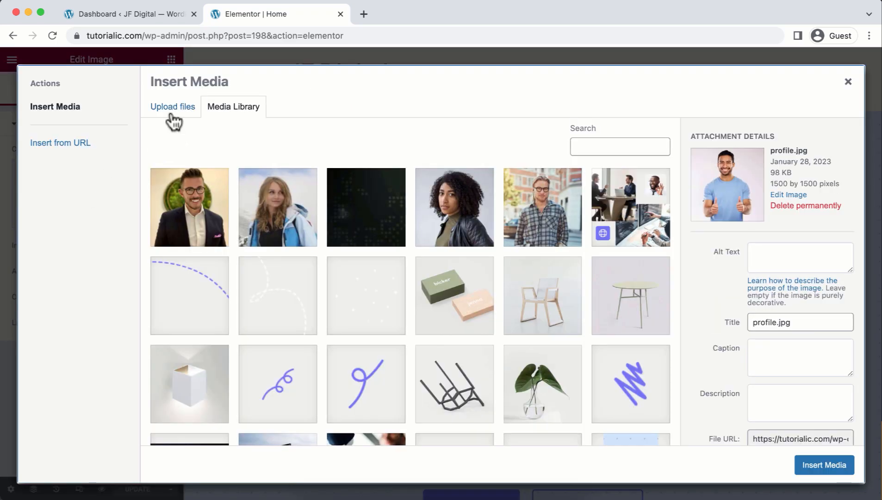
{"action": "left_click", "coordinate": [173, 120]}
{"action": "left_click", "coordinate": [496, 274]}
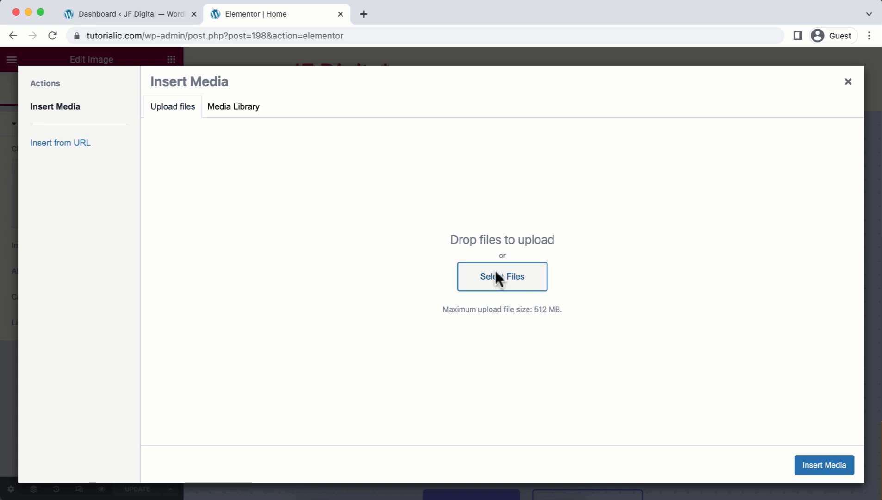
{"action": "left_click", "coordinate": [519, 193]}
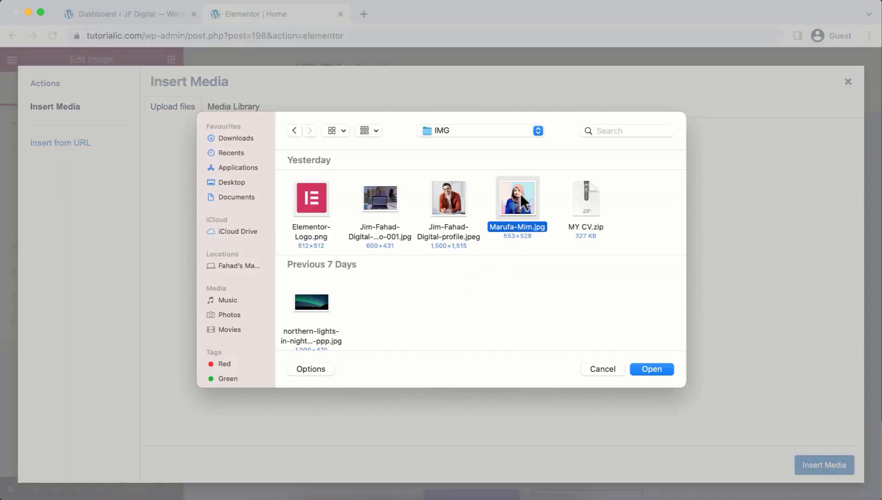
{"action": "left_click", "coordinate": [648, 368]}
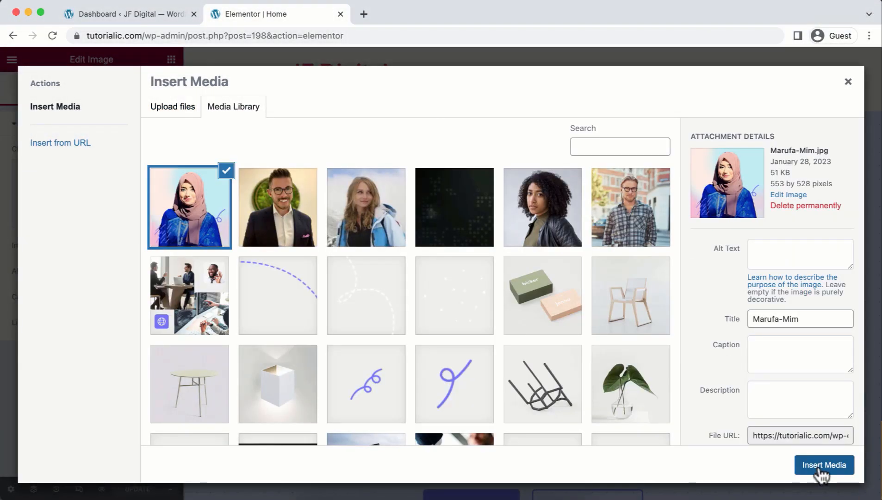
{"action": "left_click", "coordinate": [820, 465]}
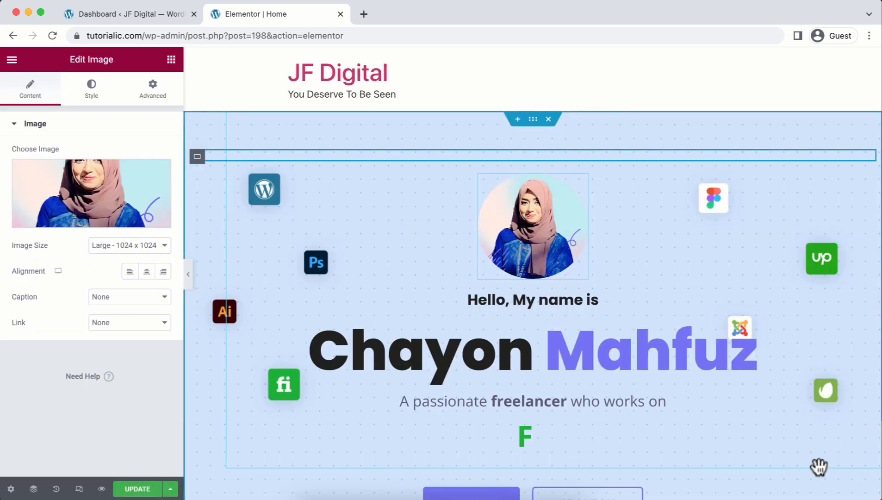
{"action": "scroll", "coordinate": [819, 467], "scroll_direction": "down", "scroll_amount": 3}
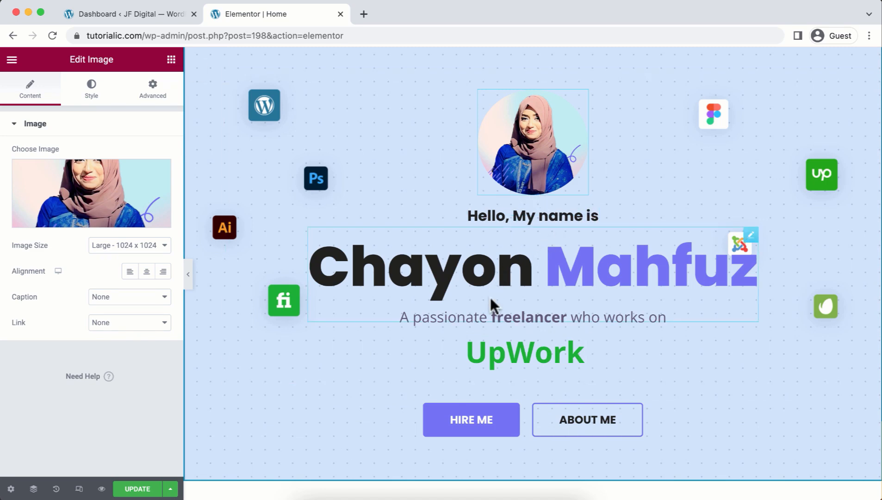
Set the Dual Color Heading's first and last parts to the owner's first name and surname.
{"action": "left_click", "coordinate": [542, 266]}
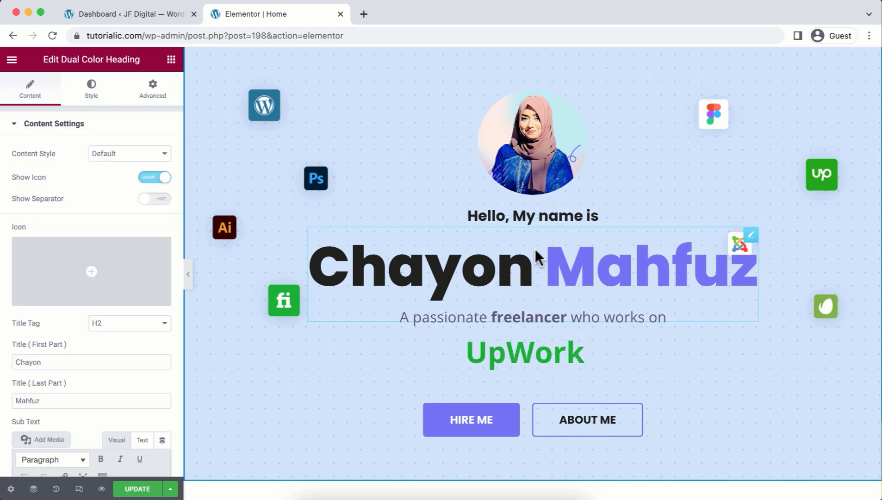
{"action": "left_click", "coordinate": [104, 361]}
{"action": "double_click", "coordinate": [103, 361]}
{"action": "key", "text": "Tab"}
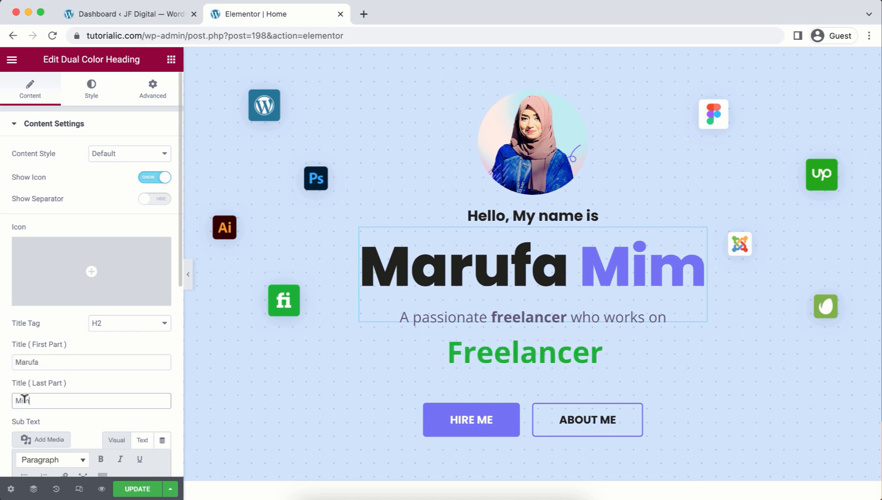
Review the hero's animated headline, HIRE ME button and floating WordPress logo image settings.
{"action": "scroll", "coordinate": [490, 290], "scroll_direction": "down", "scroll_amount": 1}
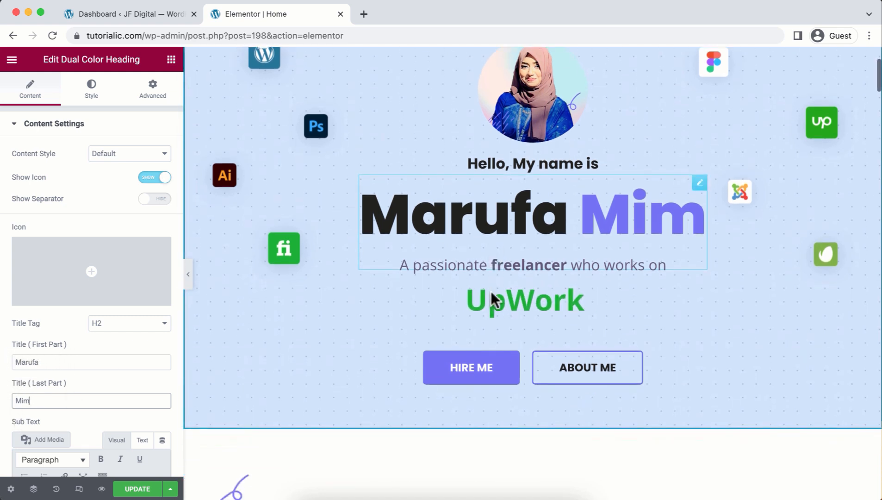
{"action": "left_click", "coordinate": [496, 303]}
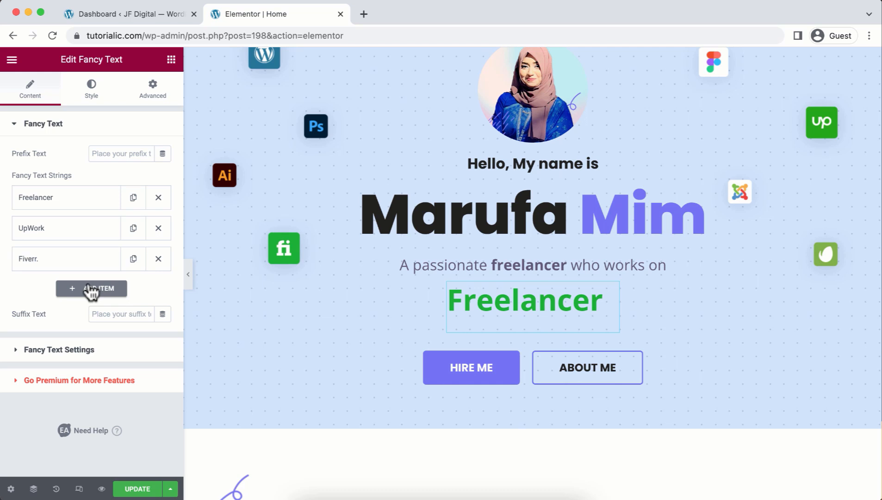
{"action": "left_click", "coordinate": [467, 377]}
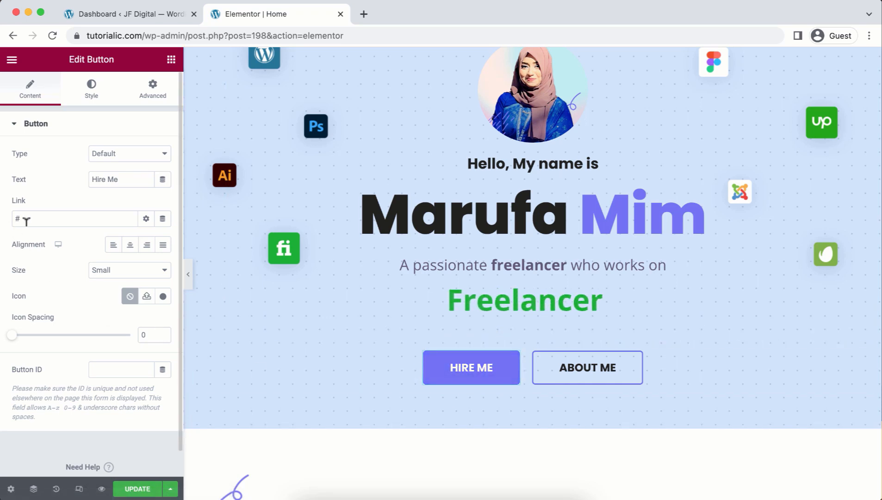
{"action": "scroll", "coordinate": [268, 151], "scroll_direction": "up", "scroll_amount": 2}
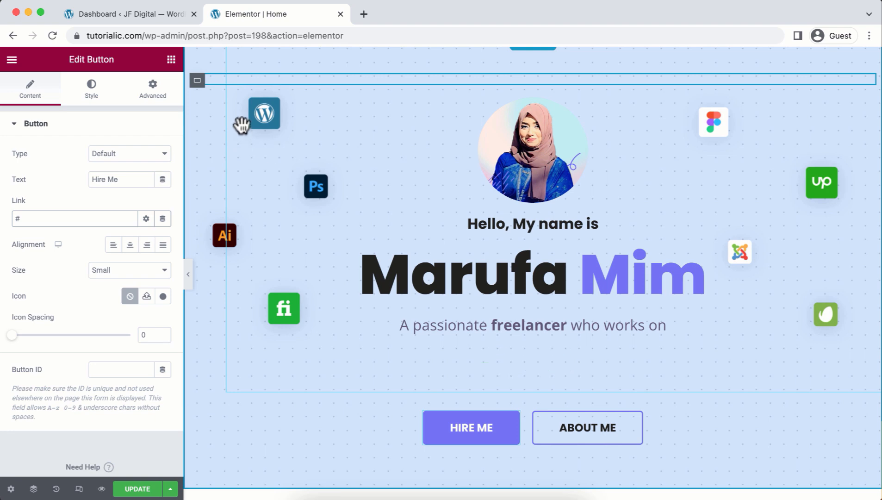
{"action": "left_click", "coordinate": [264, 113]}
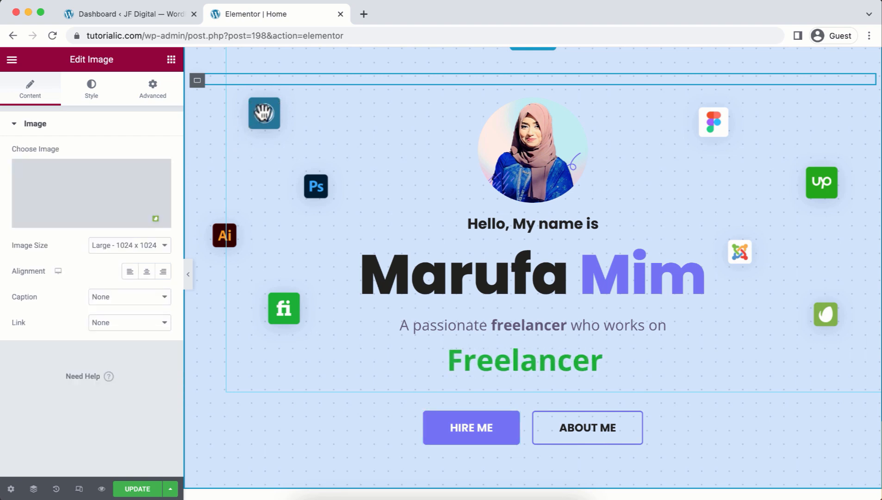
{"action": "mouse_move", "coordinate": [88, 217]}
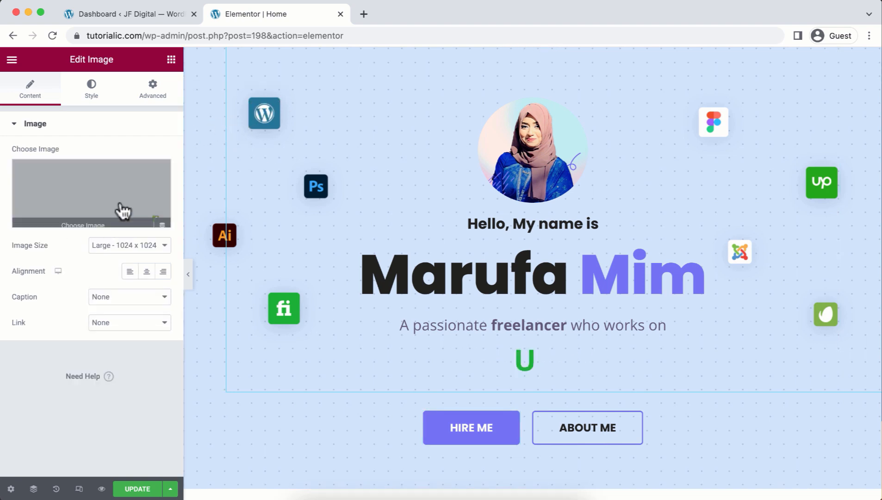
{"action": "scroll", "coordinate": [463, 342], "scroll_direction": "down", "scroll_amount": 4}
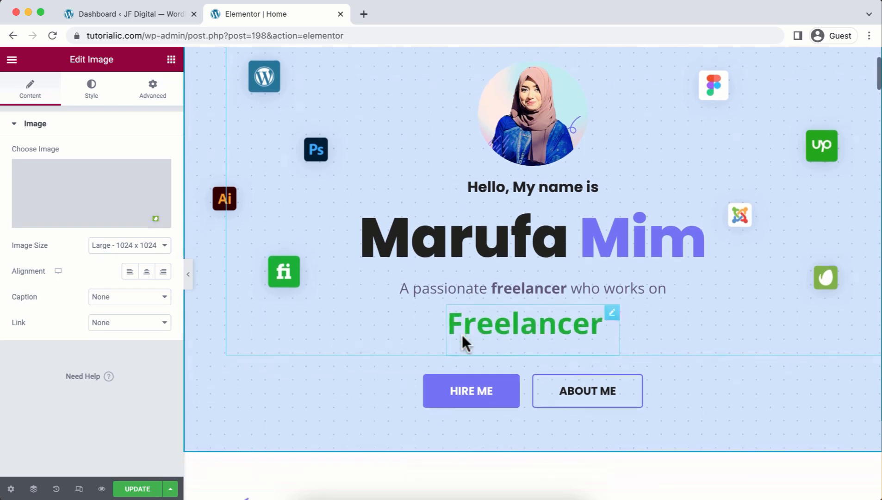
{"action": "scroll", "coordinate": [461, 329], "scroll_direction": "down", "scroll_amount": 7}
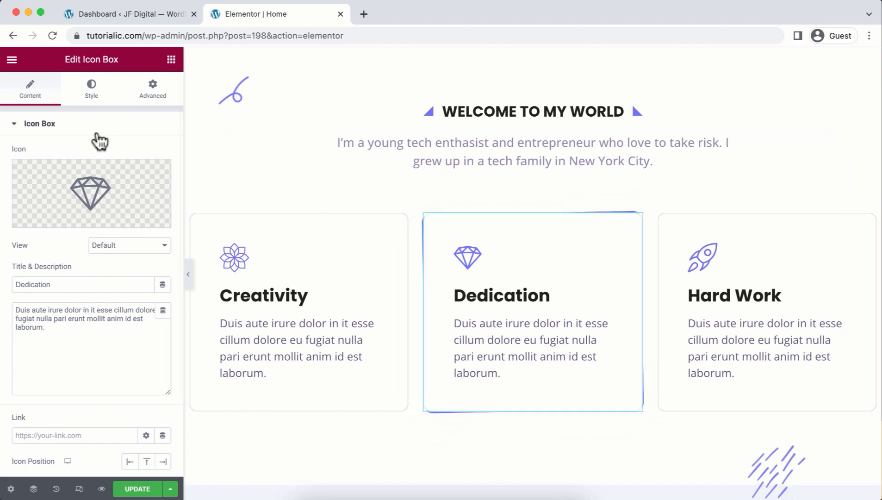
Replace the Dedication icon box's icon with the Gift icon from the Icon Library.
{"action": "left_click", "coordinate": [92, 202]}
{"action": "left_click", "coordinate": [598, 198]}
{"action": "left_click", "coordinate": [763, 481]}
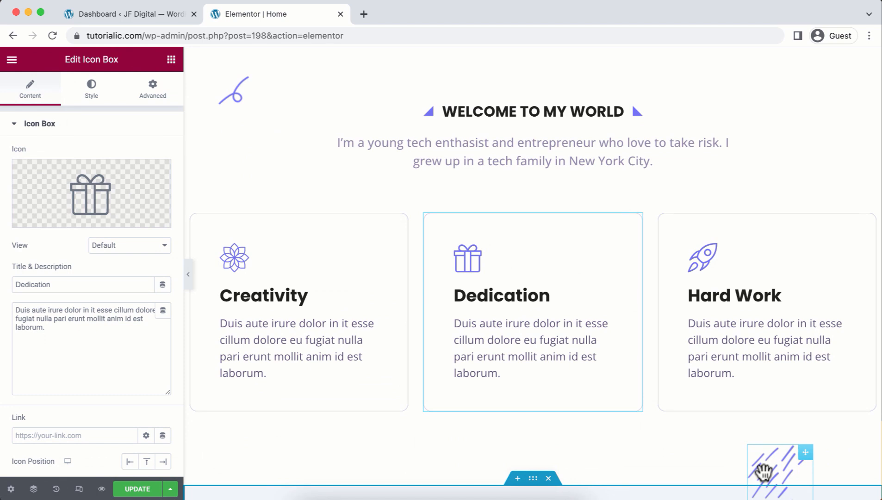
{"action": "scroll", "coordinate": [689, 448], "scroll_direction": "down", "scroll_amount": 9}
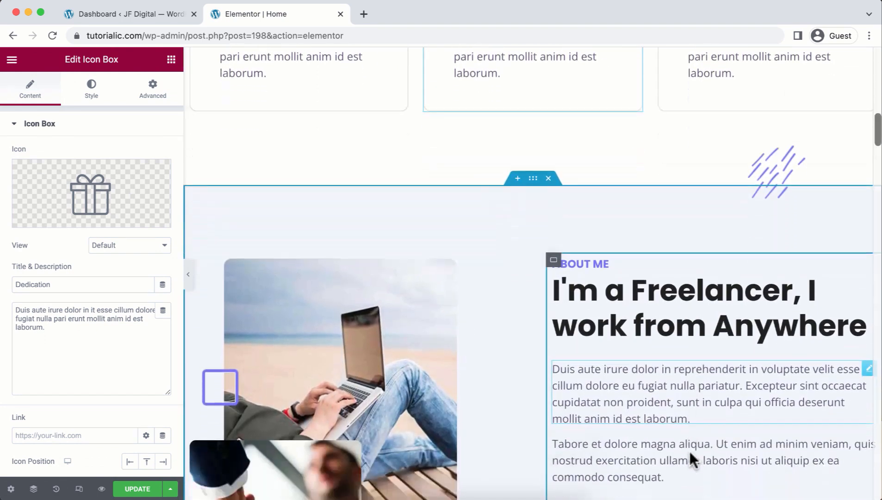
{"action": "scroll", "coordinate": [690, 451], "scroll_direction": "down", "scroll_amount": 2}
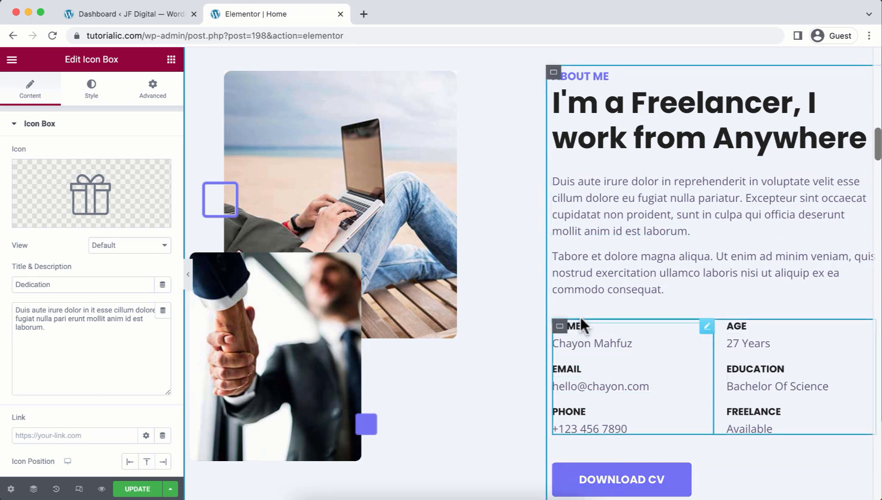
Change the About Me name and e-mail entries to the owner's own details and select the Download CV button.
{"action": "left_click", "coordinate": [650, 340]}
{"action": "key", "text": "ctrl+a"}
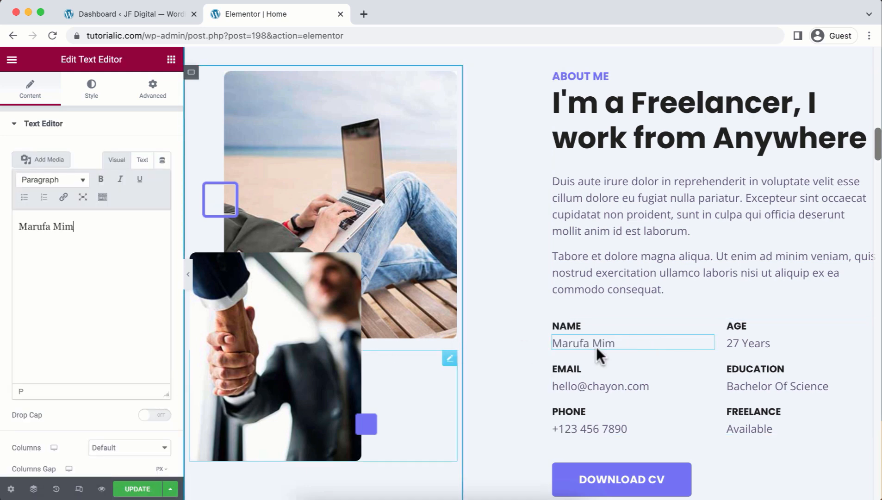
{"action": "left_click", "coordinate": [683, 380]}
{"action": "key", "text": "ctrl+a"}
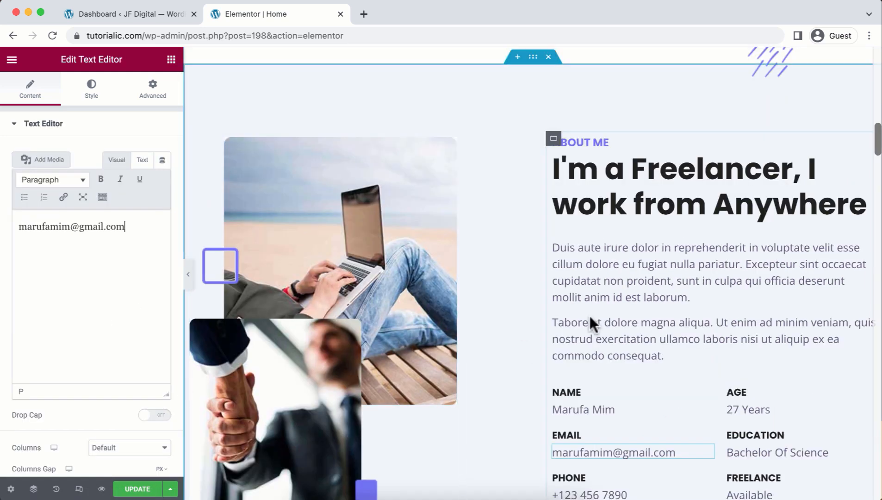
{"action": "scroll", "coordinate": [597, 339], "scroll_direction": "down", "scroll_amount": 2}
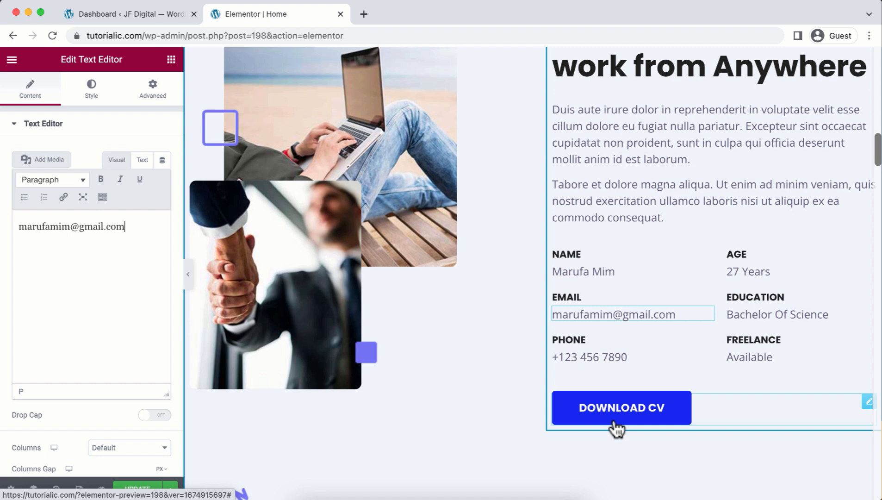
{"action": "left_click", "coordinate": [615, 426]}
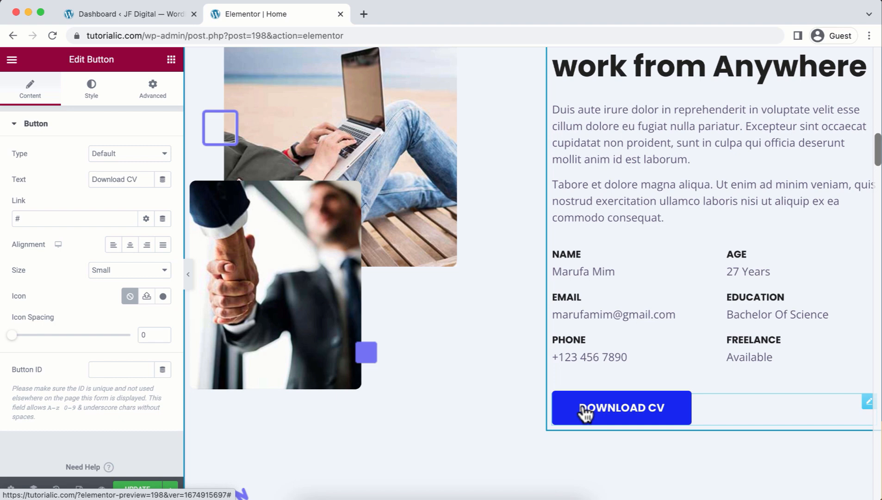
Upload MY CV.zip to the WordPress media library via Media > Add New and copy its URL.
{"action": "left_click", "coordinate": [95, 18]}
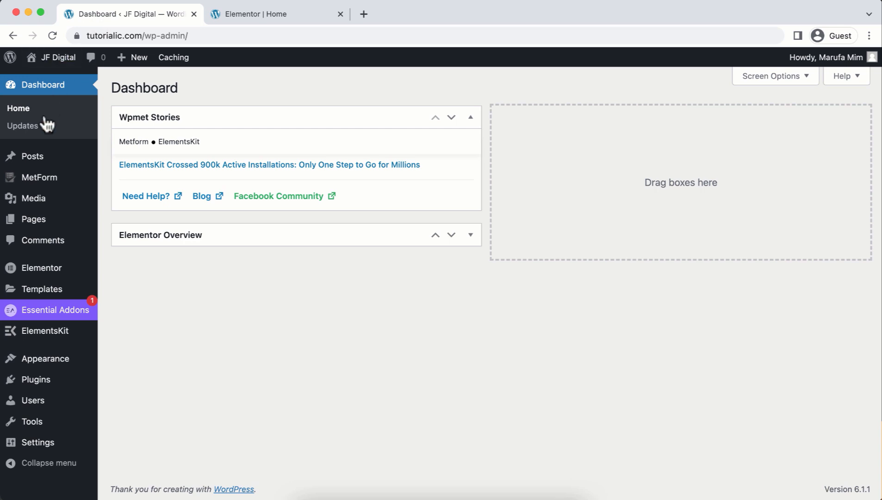
{"action": "mouse_move", "coordinate": [48, 198]}
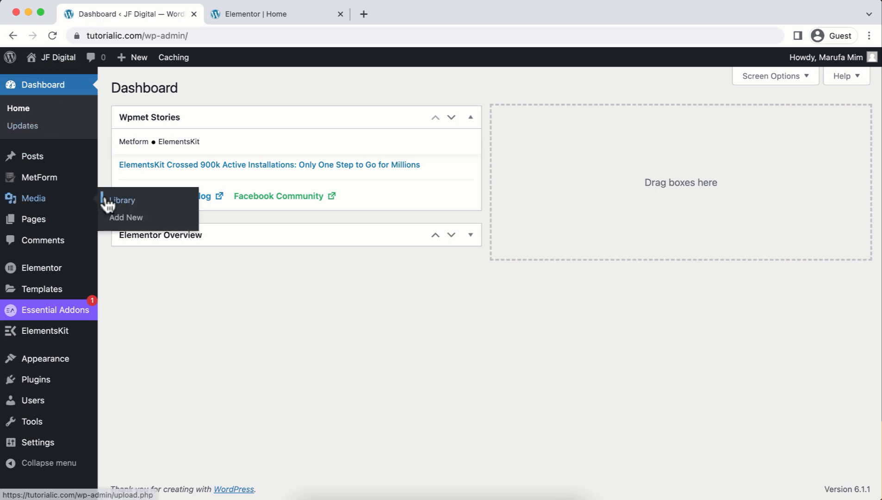
{"action": "left_click", "coordinate": [141, 220]}
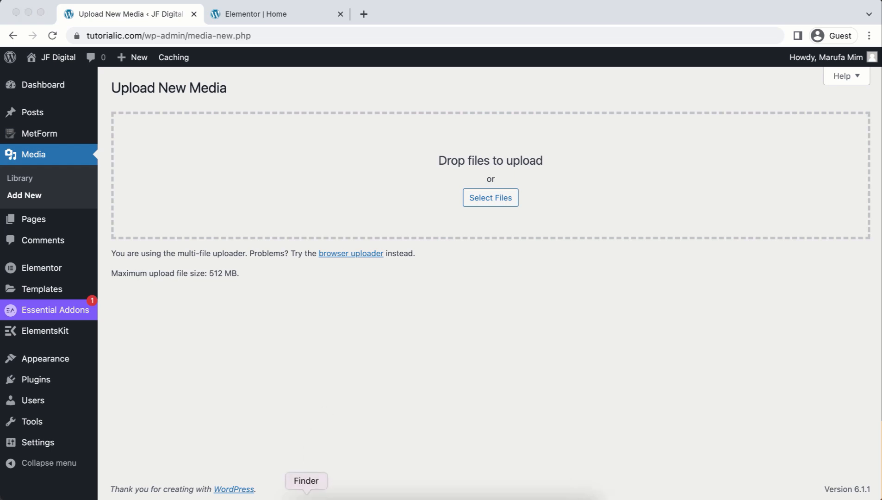
{"action": "left_click", "coordinate": [306, 495]}
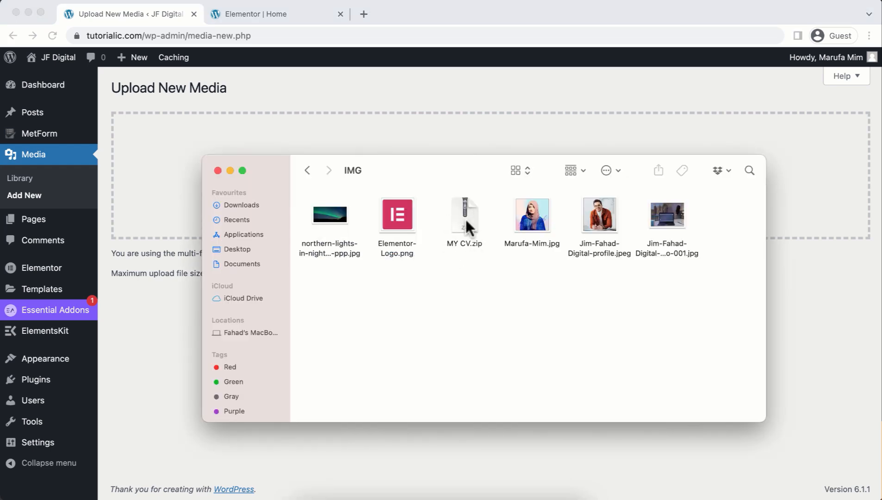
{"action": "left_click_drag", "start_coordinate": [450, 166], "coordinate": [455, 227]}
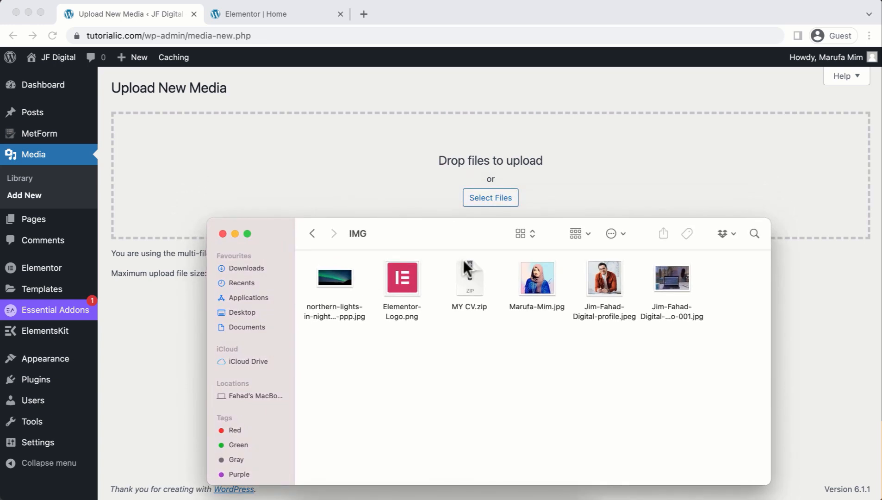
{"action": "left_click", "coordinate": [468, 278]}
{"action": "left_click_drag", "start_coordinate": [470, 273], "coordinate": [474, 180]}
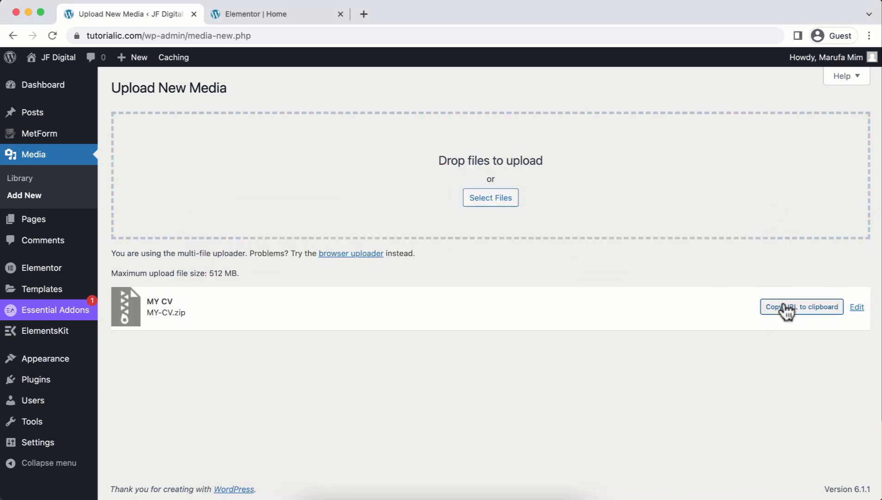
{"action": "left_click", "coordinate": [784, 306]}
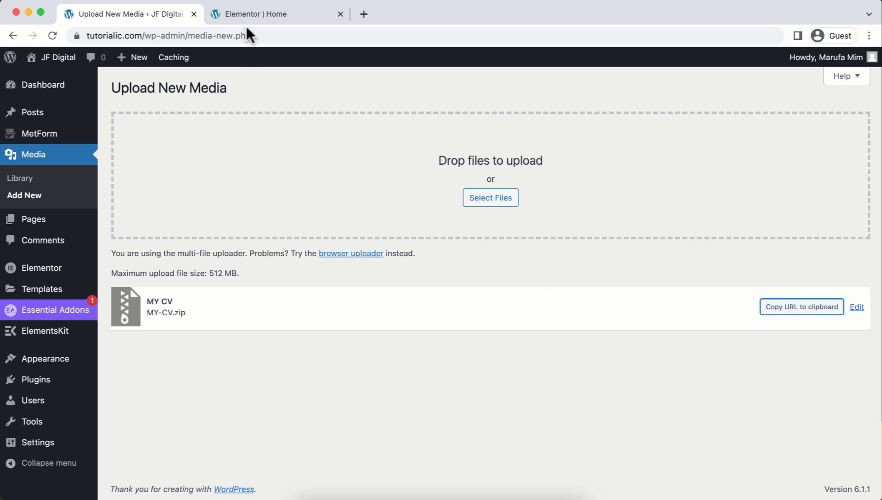
Replace the Download CV button's # link with the pasted MY CV.zip URL.
{"action": "left_click", "coordinate": [252, 12]}
{"action": "left_click", "coordinate": [38, 213]}
{"action": "key", "text": "BackSpace"}
{"action": "key", "text": "super+v"}
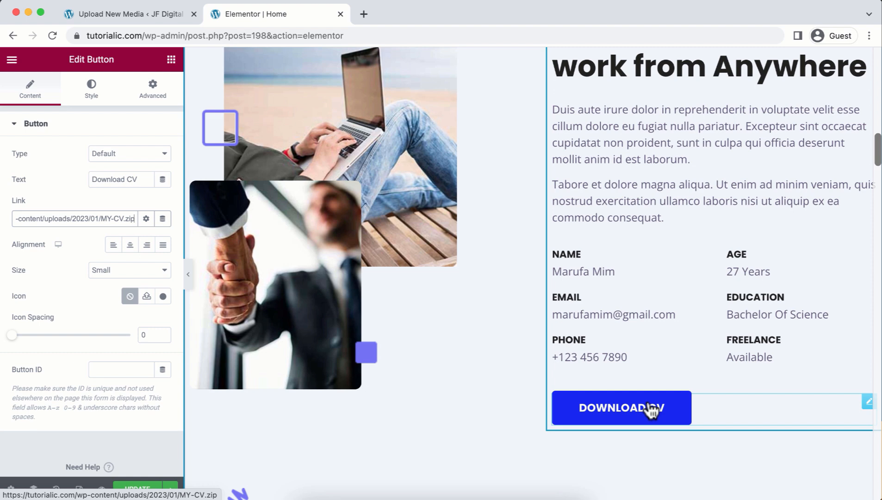
{"action": "scroll", "coordinate": [648, 401], "scroll_direction": "down", "scroll_amount": 8}
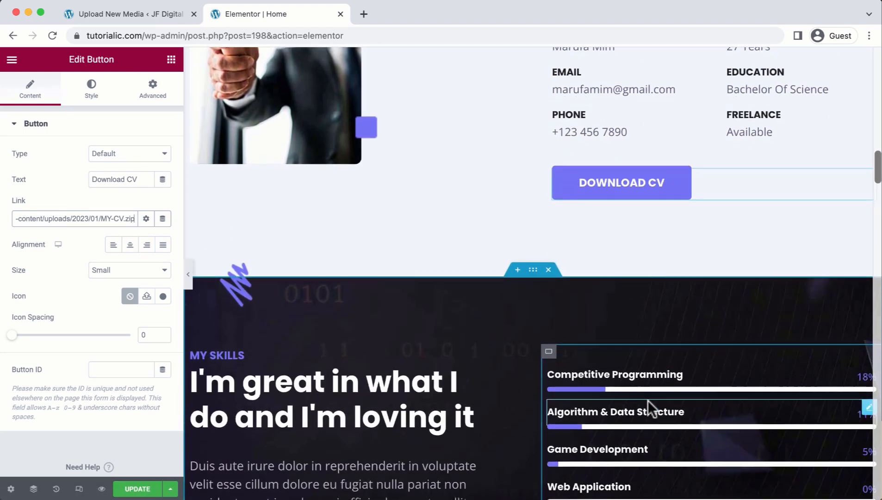
{"action": "scroll", "coordinate": [648, 400], "scroll_direction": "down", "scroll_amount": 2}
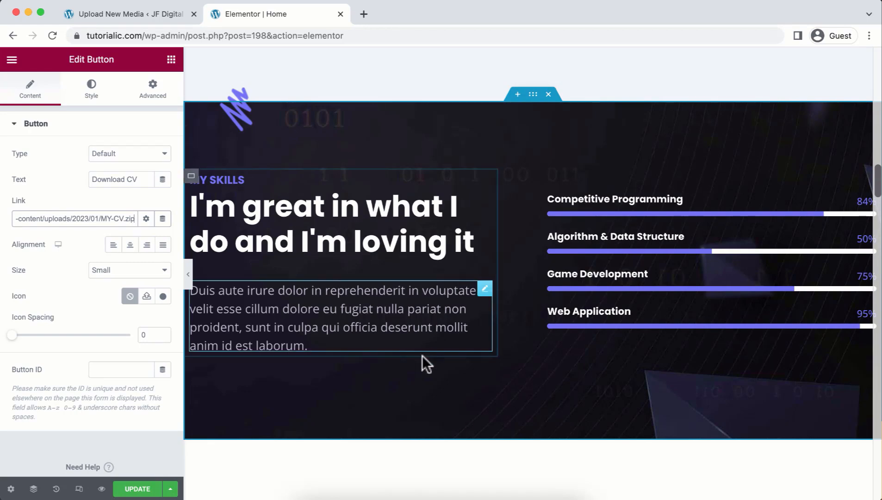
{"action": "scroll", "coordinate": [509, 250], "scroll_direction": "down", "scroll_amount": 1}
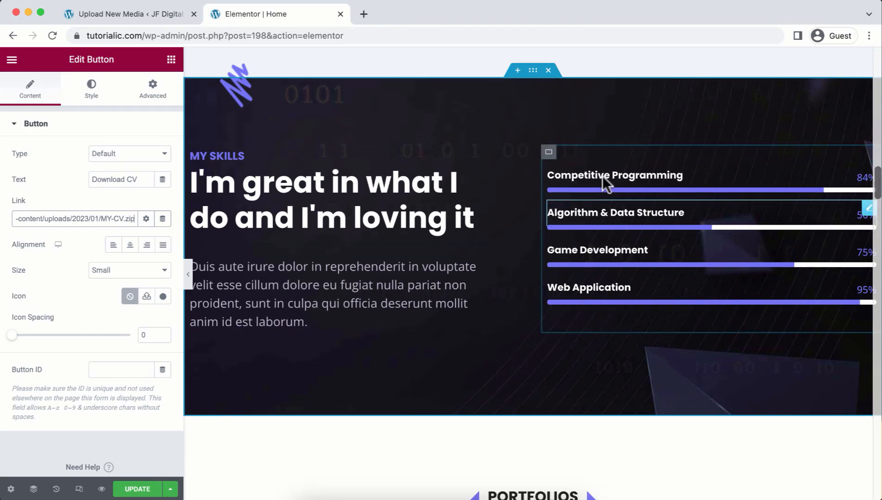
Retitle the Competitive Programming skill bar 'Wordpress & Elementor' and change its value from 84 to 94.
{"action": "left_click", "coordinate": [718, 169]}
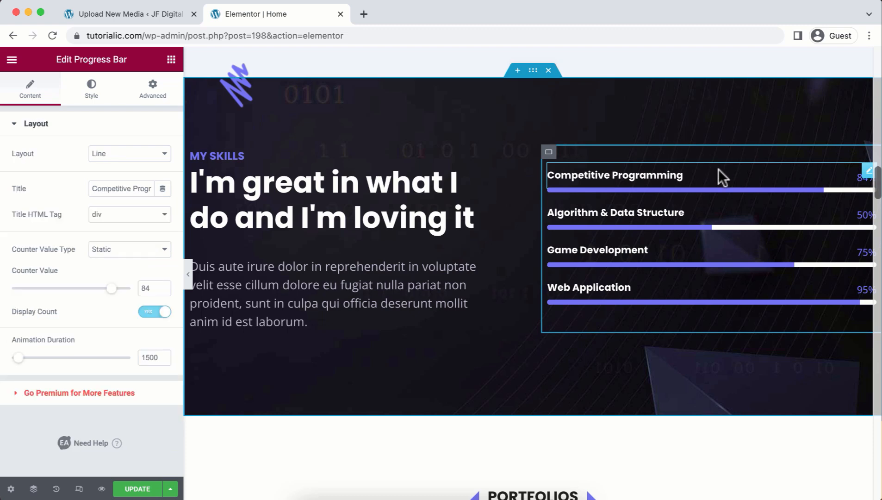
{"action": "left_click", "coordinate": [130, 187]}
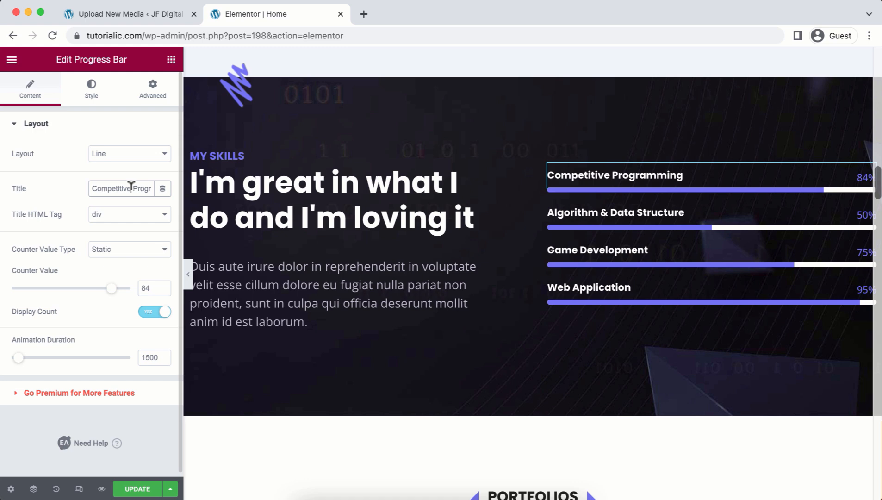
{"action": "key", "text": "BackSpace"}
{"action": "key", "text": "ctrl+a"}
{"action": "key", "text": "BackSpace"}
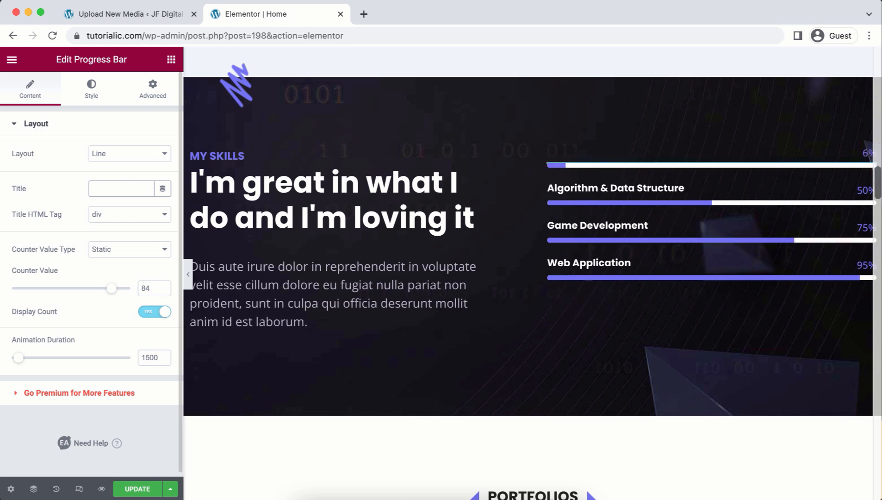
{"action": "key", "text": "super+v"}
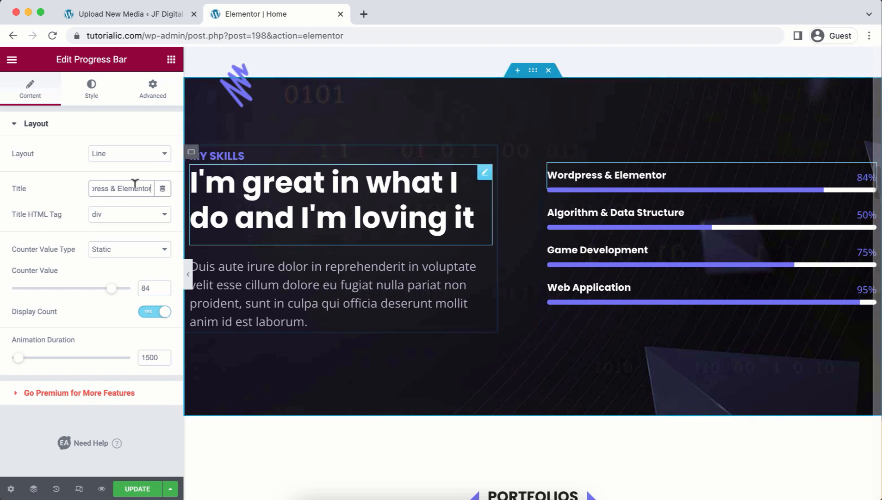
{"action": "left_click", "coordinate": [147, 287]}
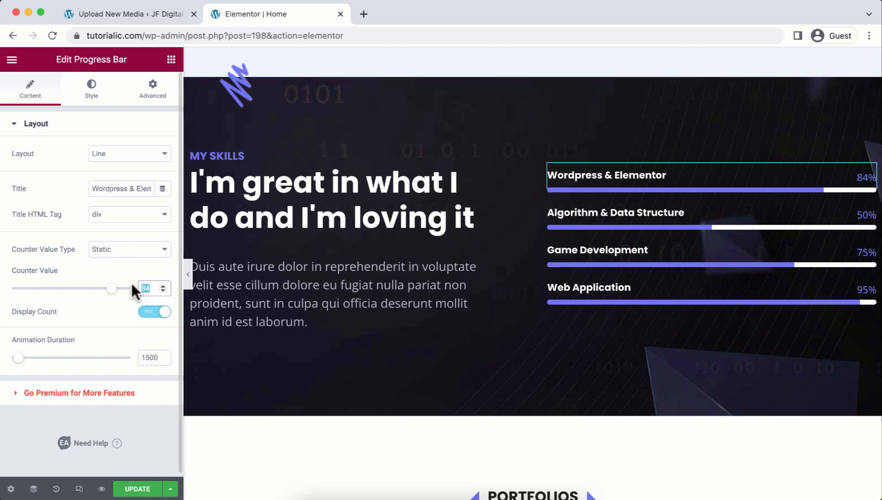
{"action": "key", "text": "BackSpace"}
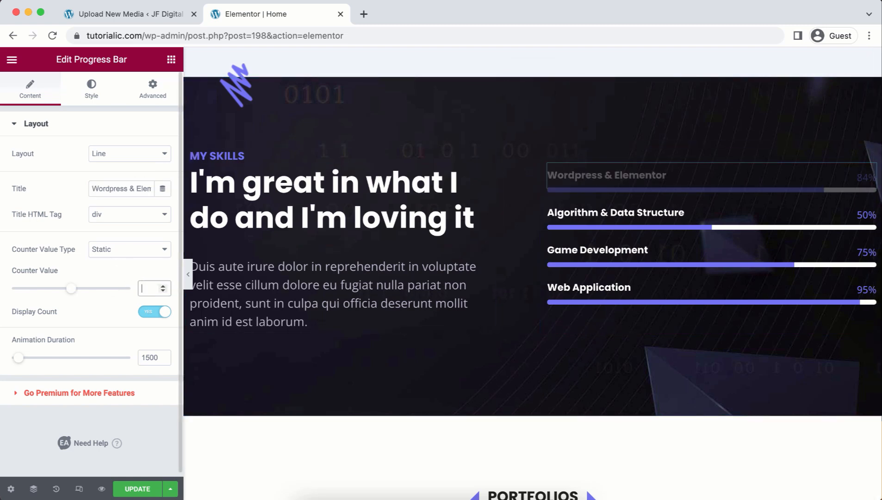
{"action": "type", "text": "94"}
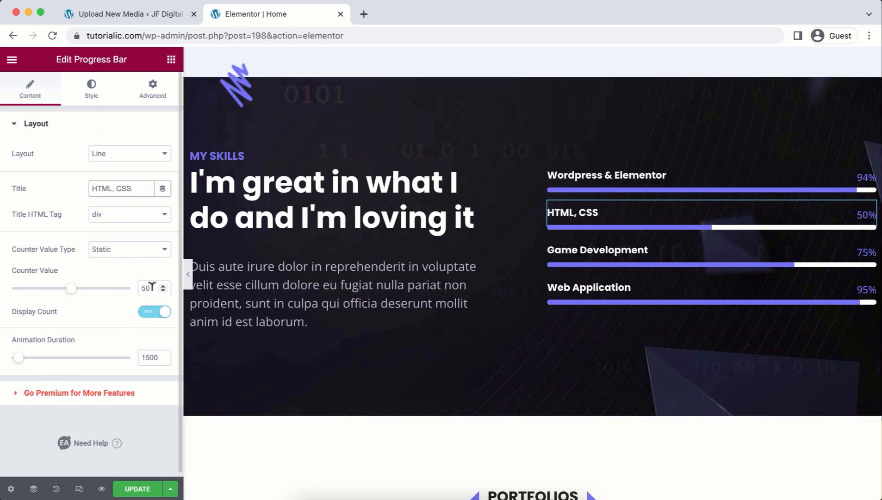
Try the gallery's Programming, Development, Design and All filters, finishing on Design's single business-card item.
{"action": "scroll", "coordinate": [473, 336], "scroll_direction": "down", "scroll_amount": 8}
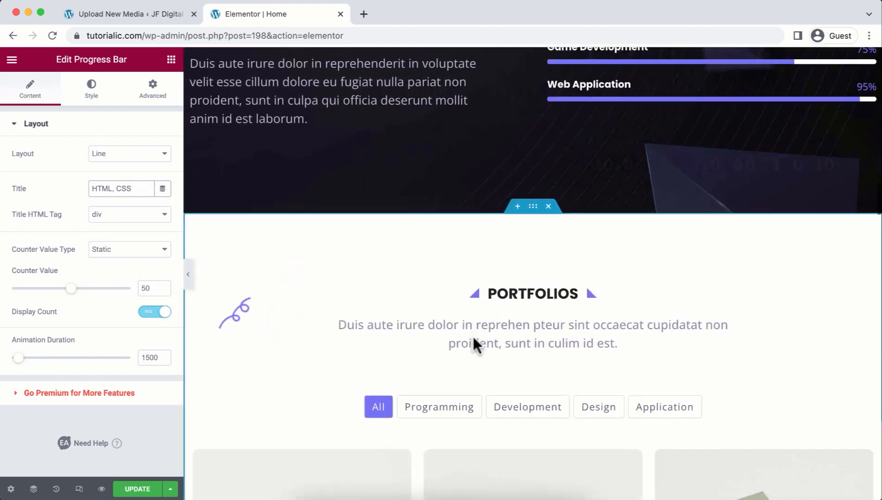
{"action": "scroll", "coordinate": [475, 346], "scroll_direction": "down", "scroll_amount": 2}
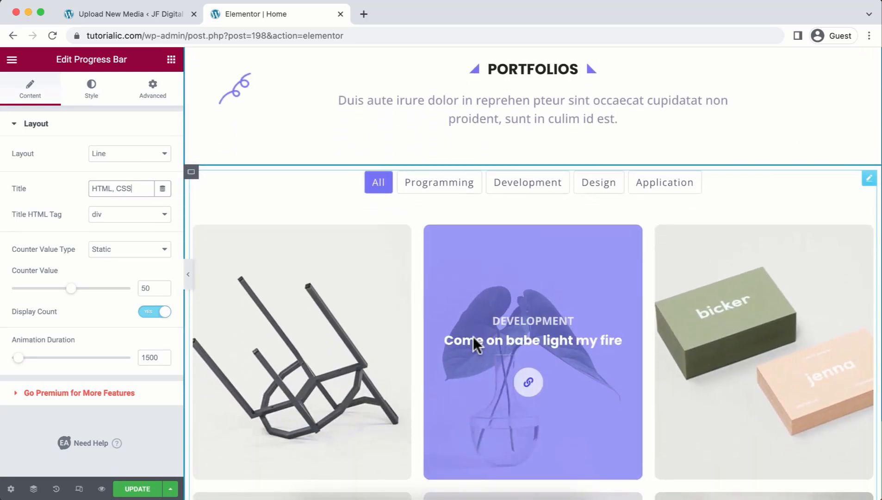
{"action": "scroll", "coordinate": [472, 337], "scroll_direction": "down", "scroll_amount": 3}
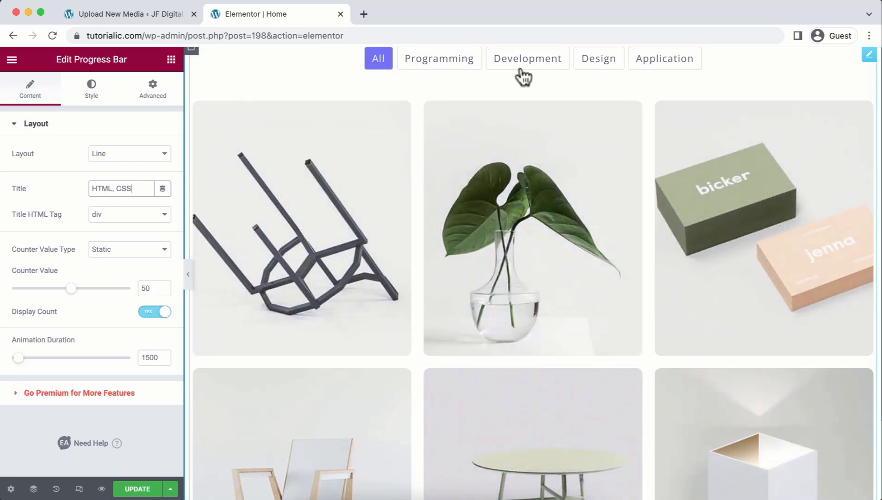
{"action": "left_click", "coordinate": [419, 65]}
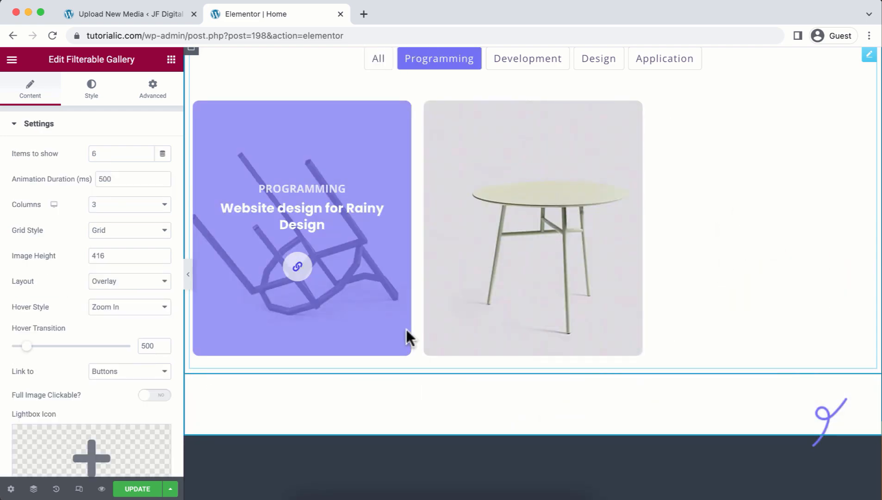
{"action": "left_click", "coordinate": [523, 66]}
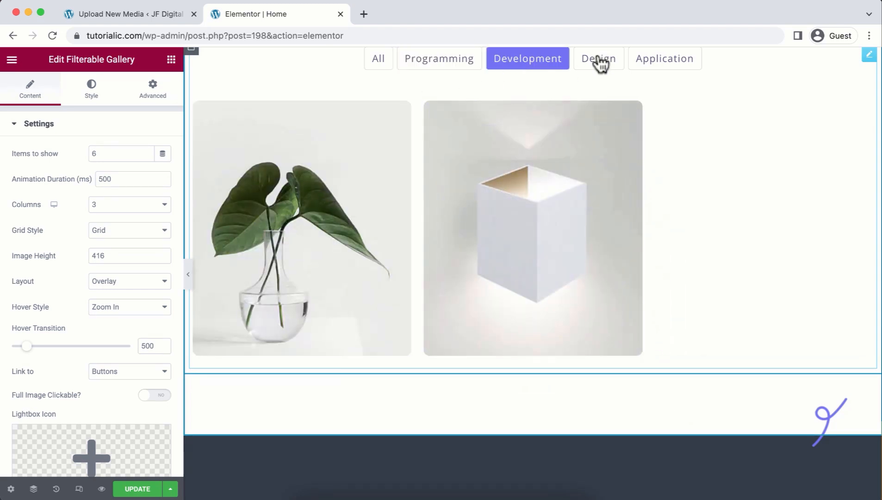
{"action": "left_click", "coordinate": [599, 64]}
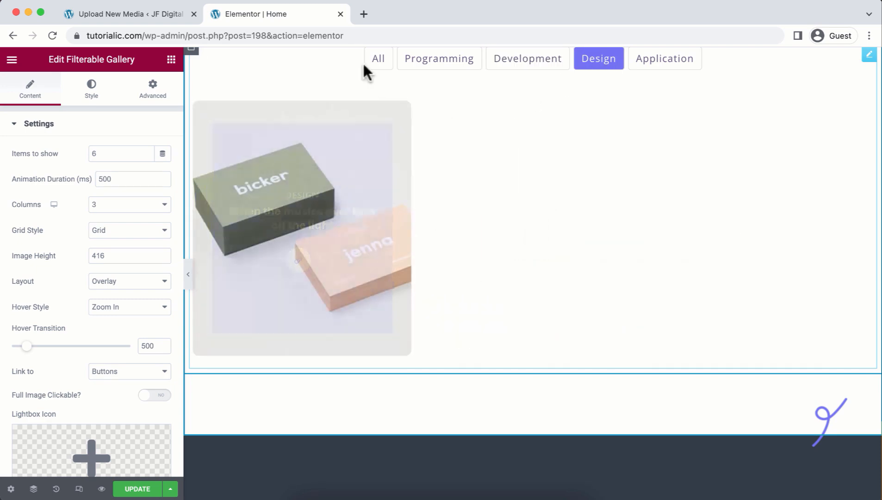
{"action": "left_click", "coordinate": [379, 60]}
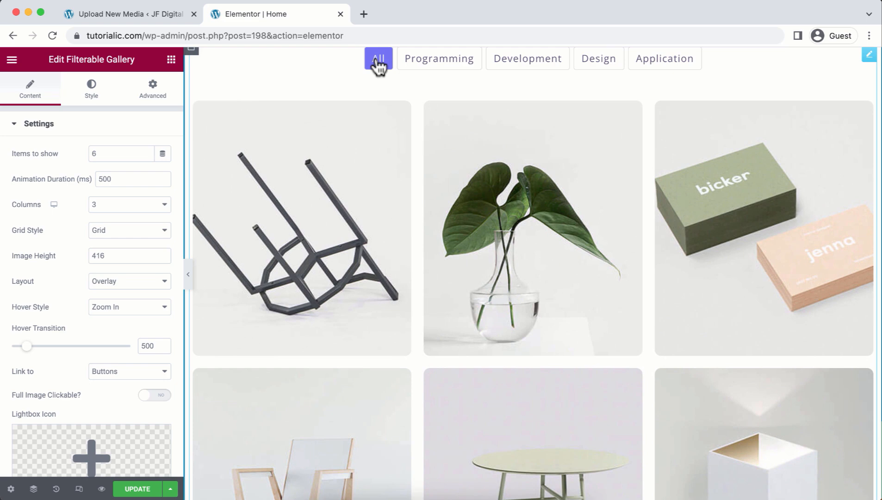
{"action": "left_click", "coordinate": [598, 60]}
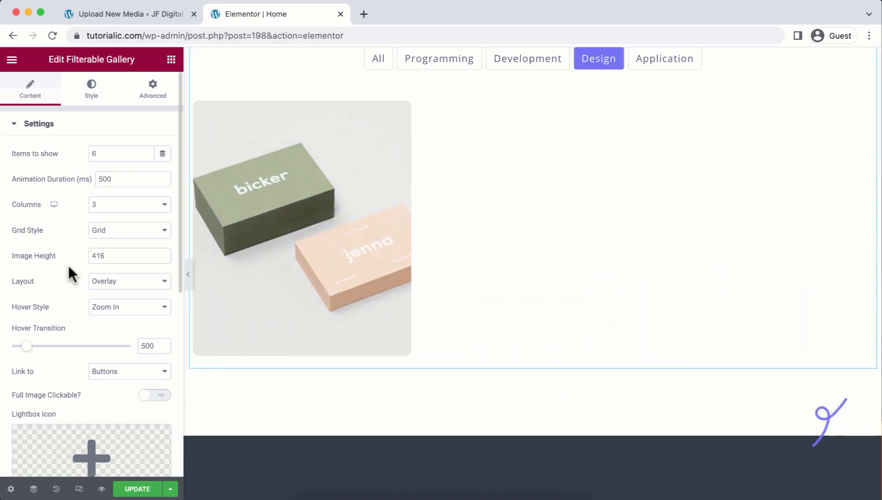
{"action": "scroll", "coordinate": [68, 263], "scroll_direction": "down", "scroll_amount": 7}
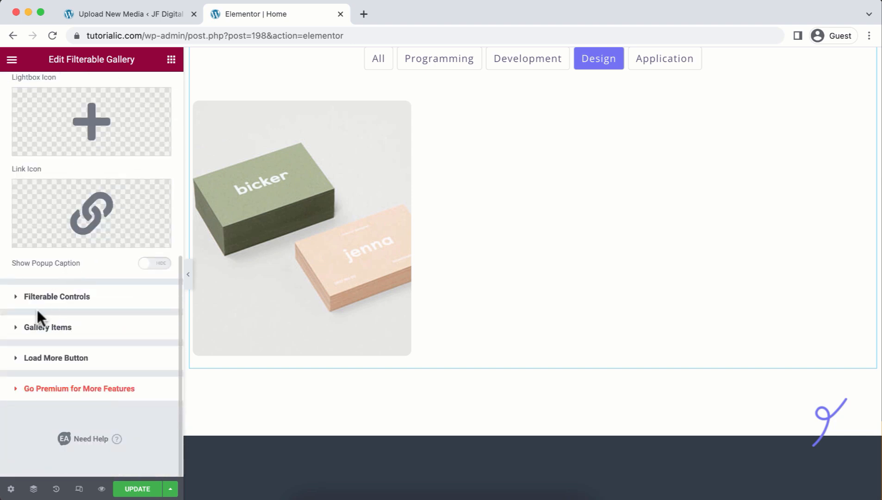
Change the Design filter category's List Item label to UI/UX in Filterable Controls and preview it.
{"action": "left_click", "coordinate": [95, 301]}
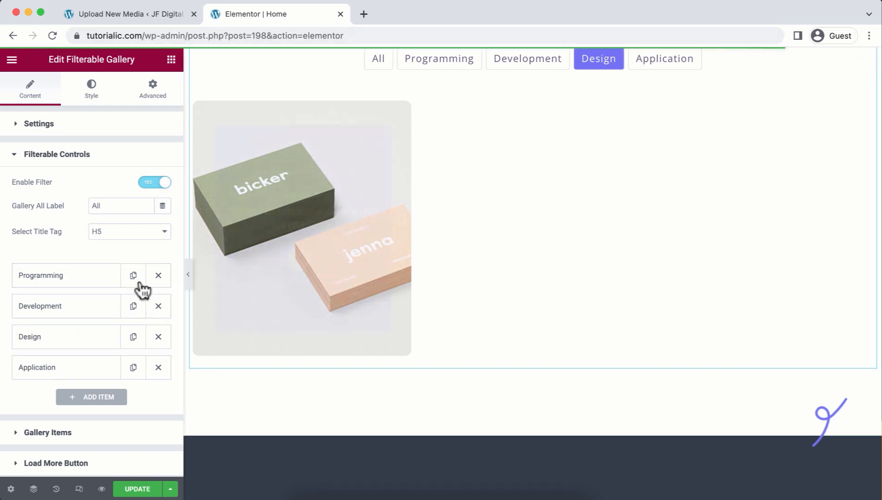
{"action": "left_click", "coordinate": [71, 340]}
{"action": "left_click", "coordinate": [65, 379]}
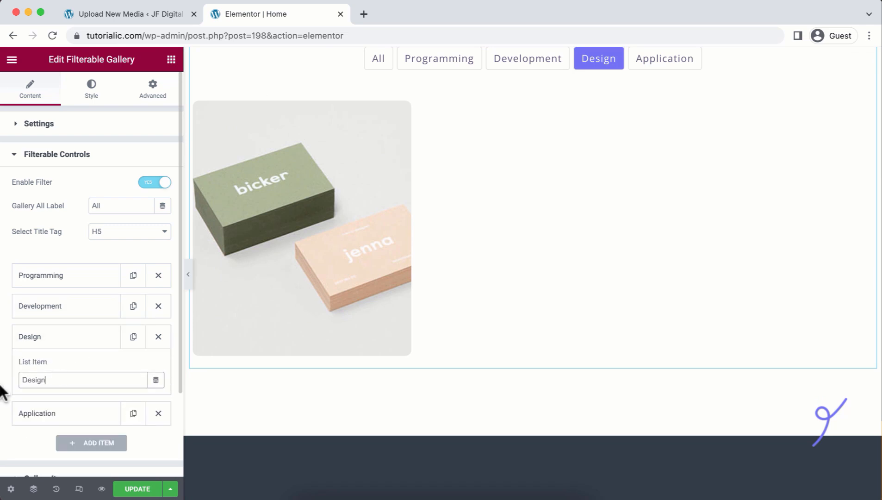
{"action": "key", "text": "ctrl+a"}
{"action": "type", "text": "UI/UX"}
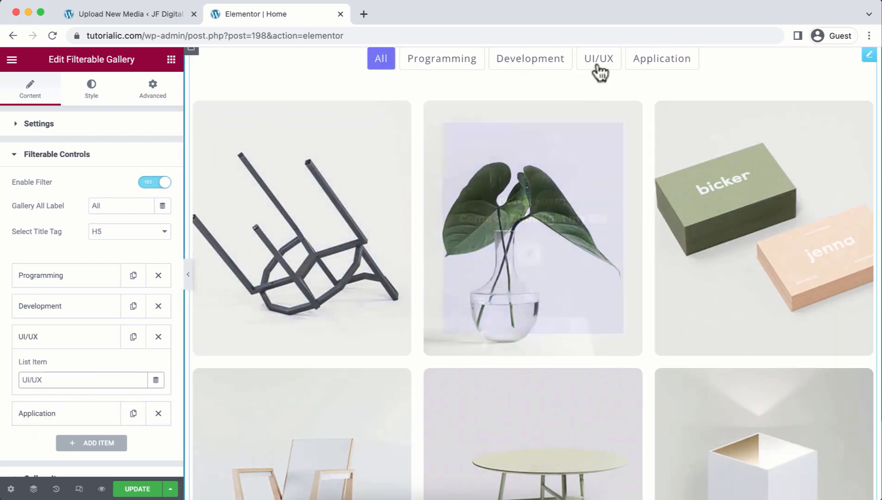
{"action": "left_click", "coordinate": [599, 60]}
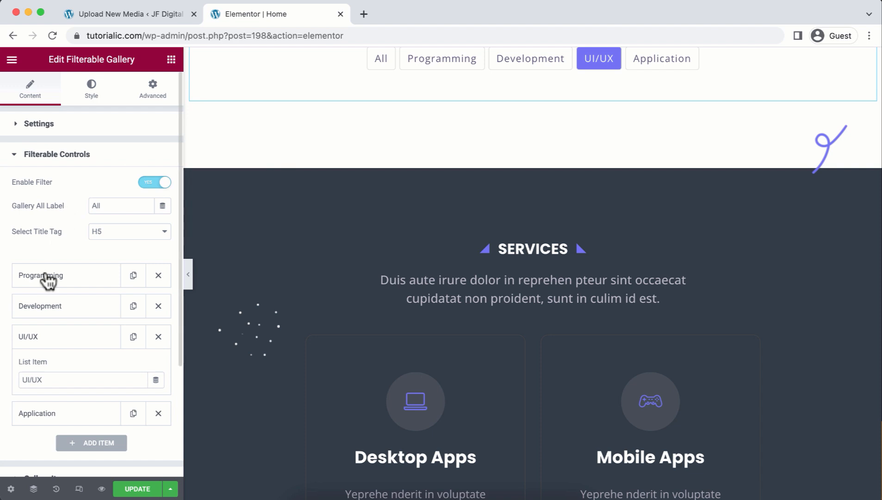
Set the Design gallery item's Control Name to UI/UX and confirm the business card appears under that filter.
{"action": "scroll", "coordinate": [42, 319], "scroll_direction": "down", "scroll_amount": 5}
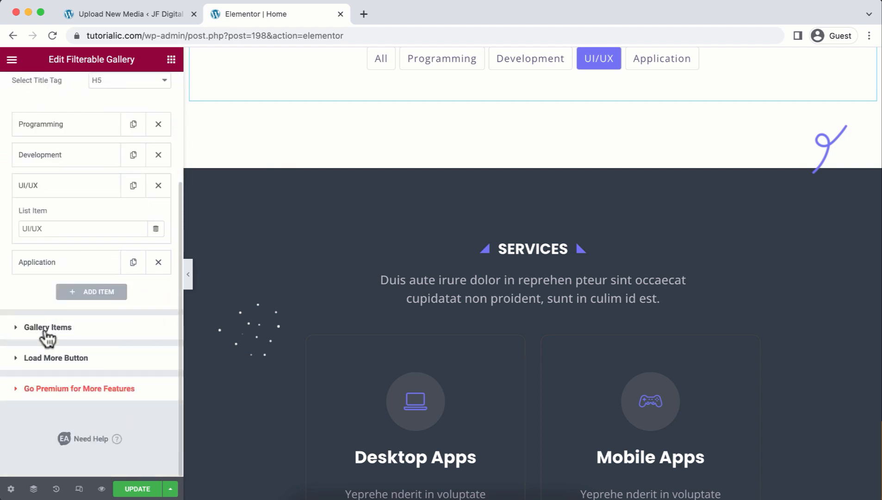
{"action": "left_click", "coordinate": [45, 329]}
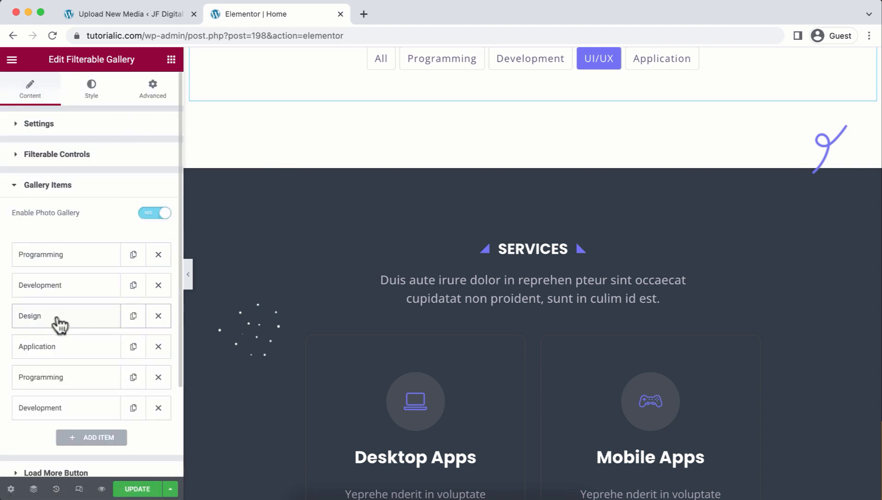
{"action": "left_click", "coordinate": [58, 322]}
{"action": "double_click", "coordinate": [55, 373]}
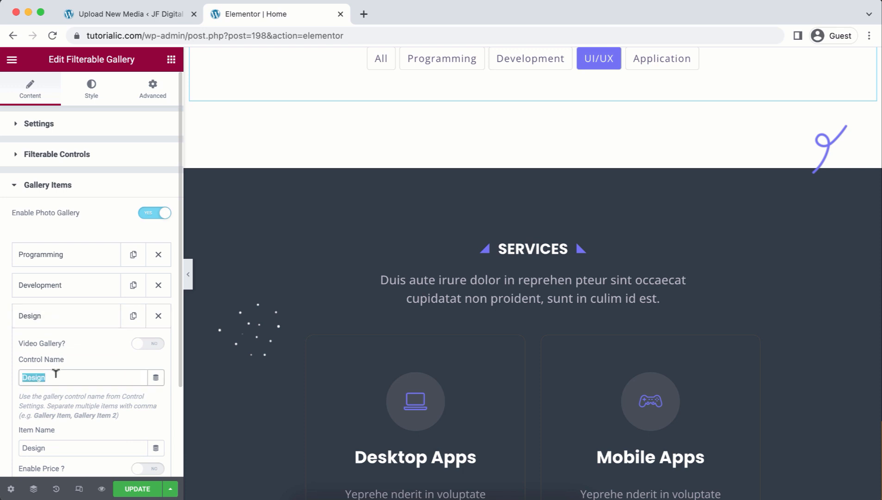
{"action": "type", "text": "UI/UX"}
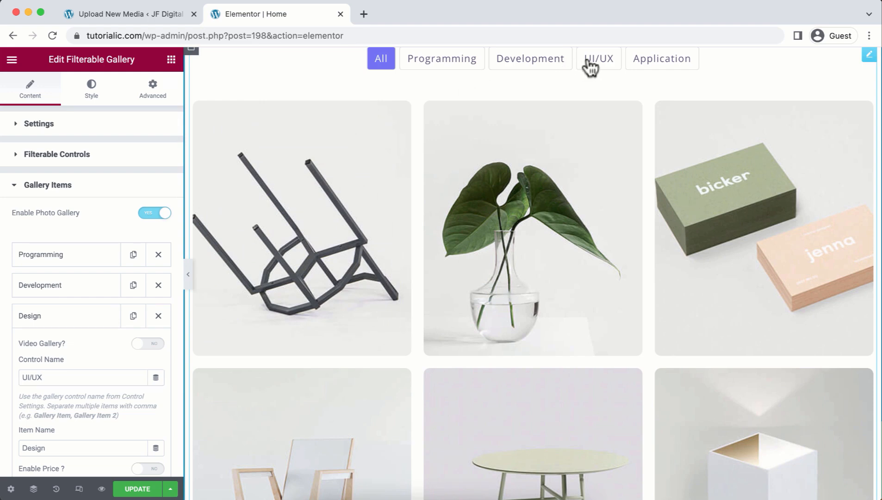
{"action": "left_click", "coordinate": [590, 68]}
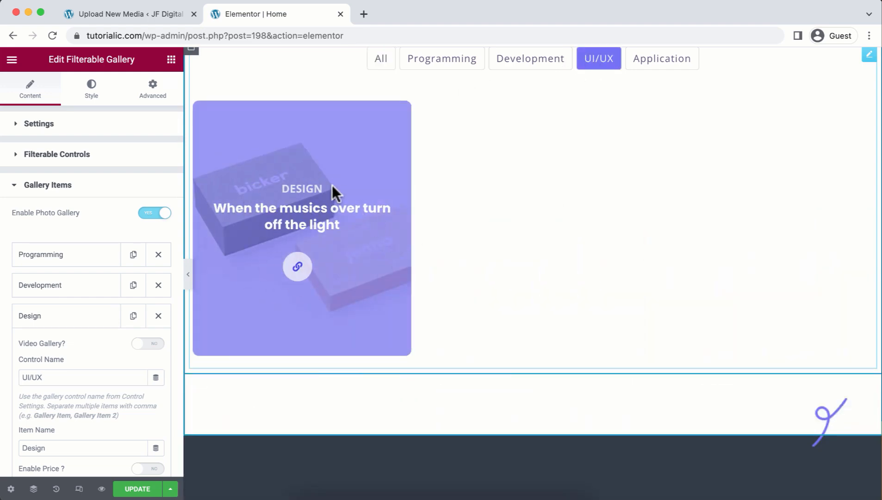
{"action": "scroll", "coordinate": [70, 268], "scroll_direction": "down", "scroll_amount": 2}
{"action": "scroll", "coordinate": [70, 266], "scroll_direction": "down", "scroll_amount": 5}
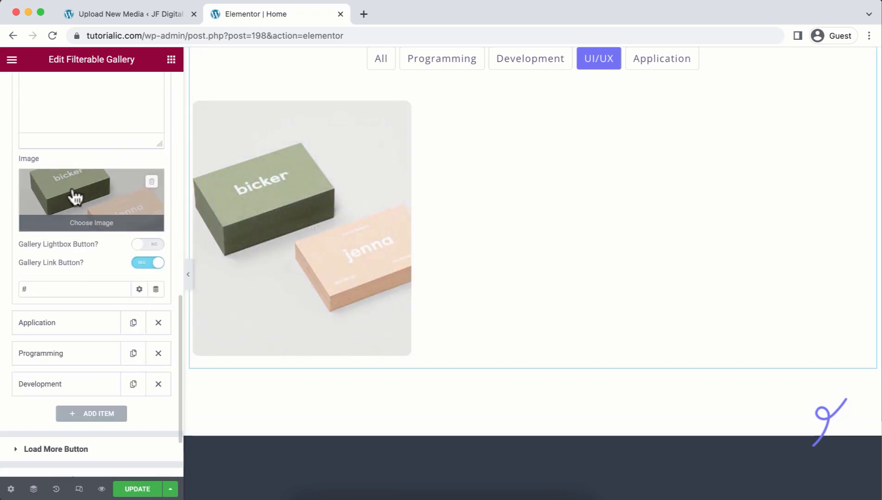
Replace the UI/UX gallery item's business-card image with a newly uploaded laptop photo.
{"action": "left_click", "coordinate": [72, 187]}
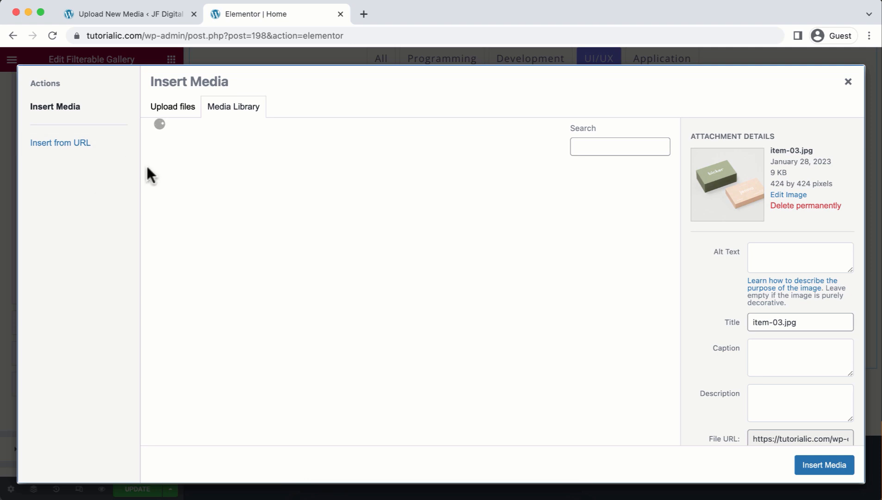
{"action": "left_click", "coordinate": [166, 107]}
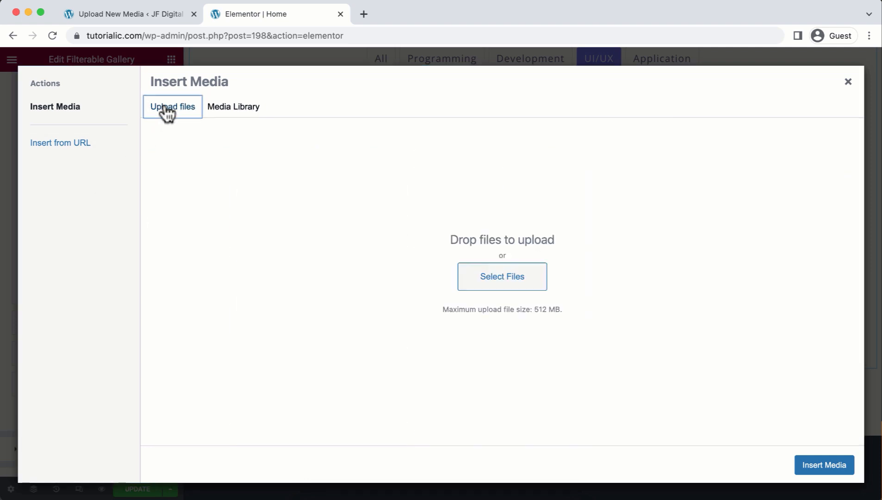
{"action": "left_click", "coordinate": [505, 280]}
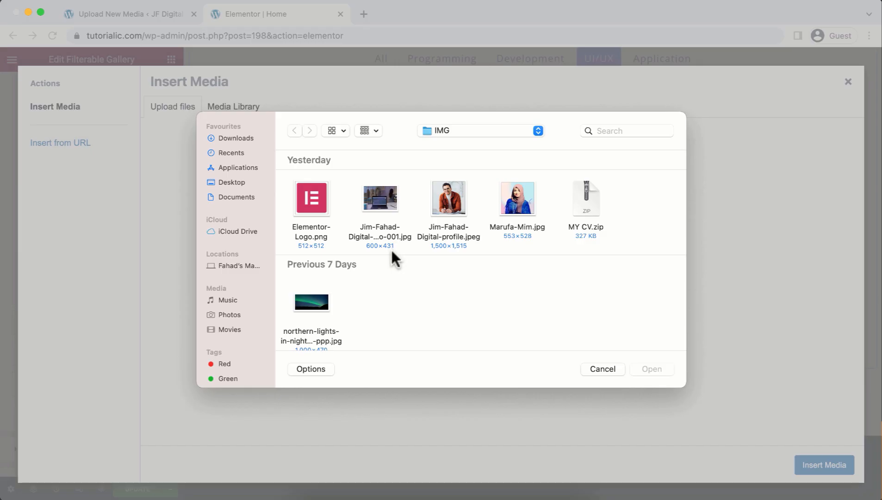
{"action": "double_click", "coordinate": [388, 196]}
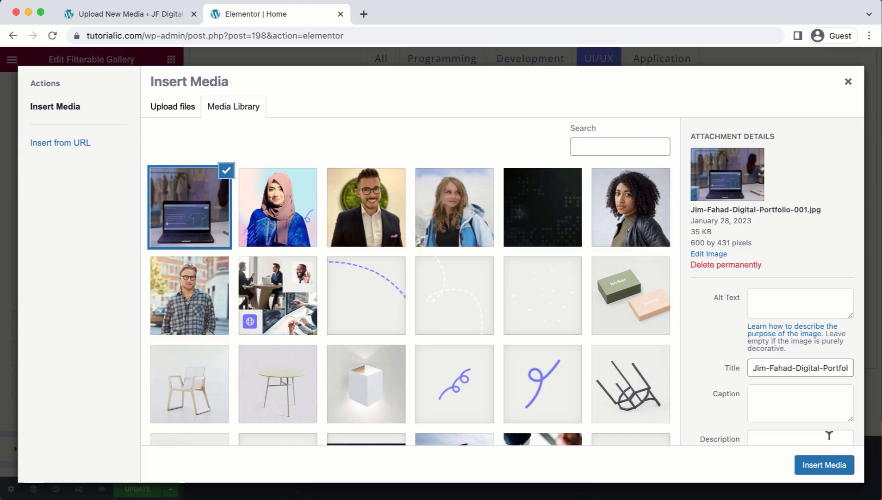
{"action": "left_click", "coordinate": [828, 466]}
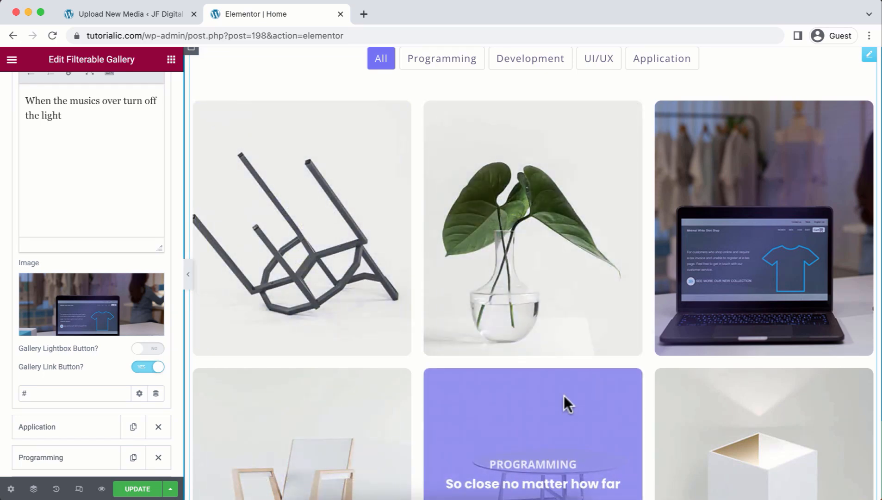
Select the Mobile Apps service card, then duplicate the Web Consulting card.
{"action": "scroll", "coordinate": [564, 395], "scroll_direction": "down", "scroll_amount": 10}
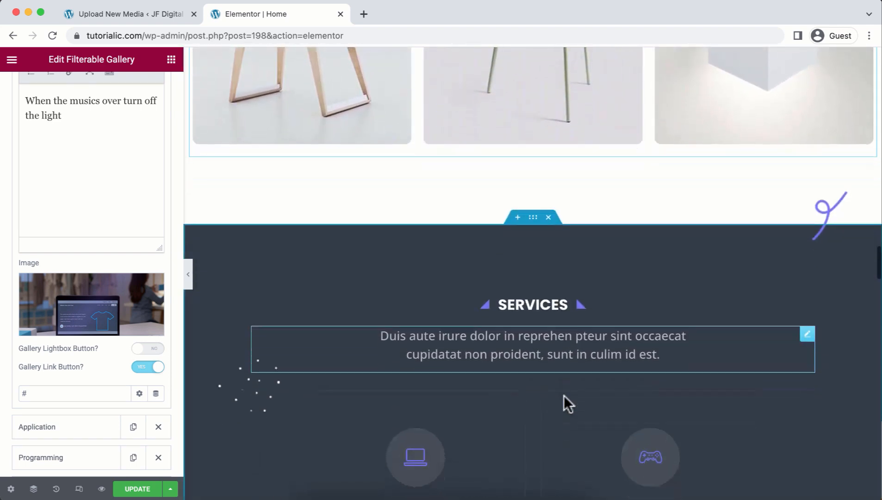
{"action": "scroll", "coordinate": [563, 396], "scroll_direction": "down", "scroll_amount": 5}
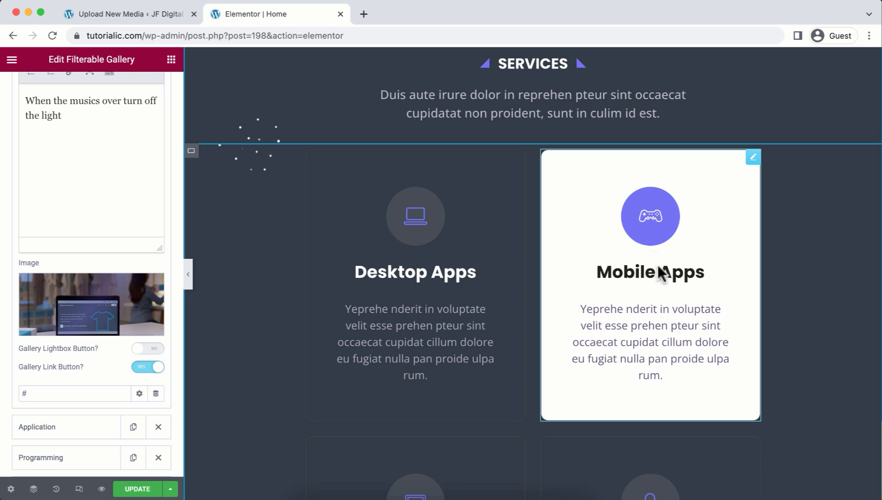
{"action": "left_click", "coordinate": [637, 210]}
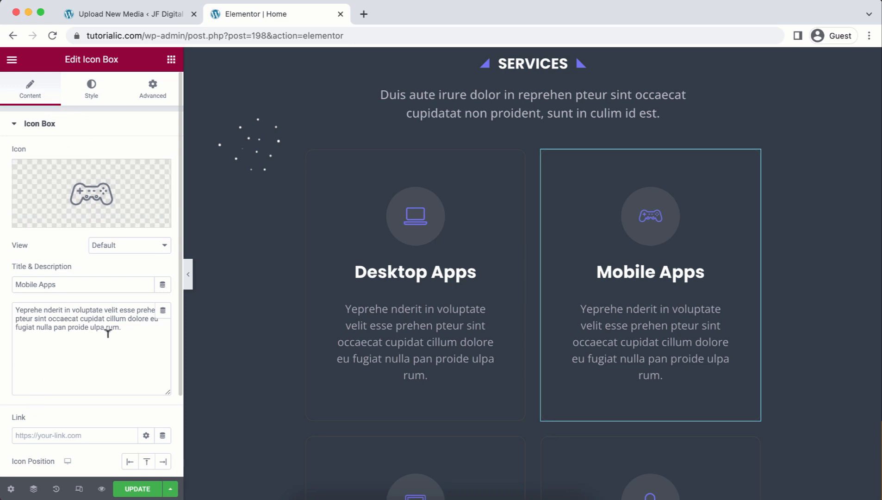
{"action": "scroll", "coordinate": [834, 242], "scroll_direction": "up", "scroll_amount": 1}
{"action": "scroll", "coordinate": [833, 241], "scroll_direction": "down", "scroll_amount": 10}
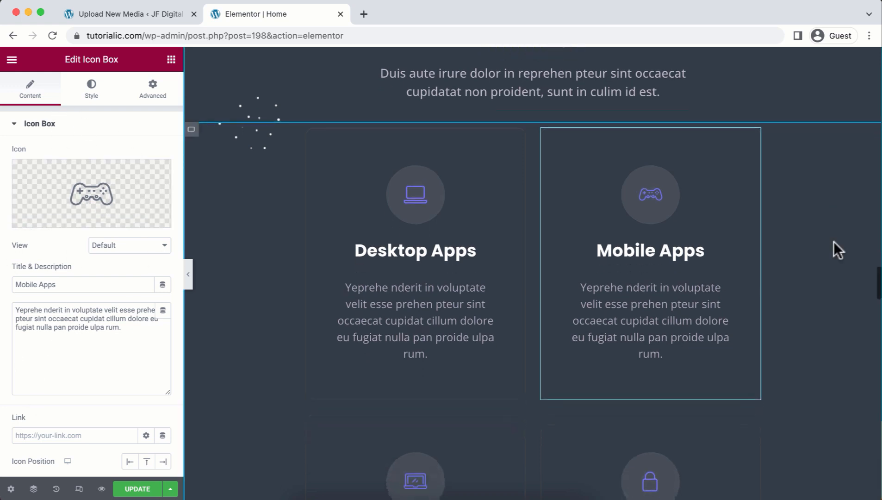
{"action": "scroll", "coordinate": [833, 241], "scroll_direction": "up", "scroll_amount": 2}
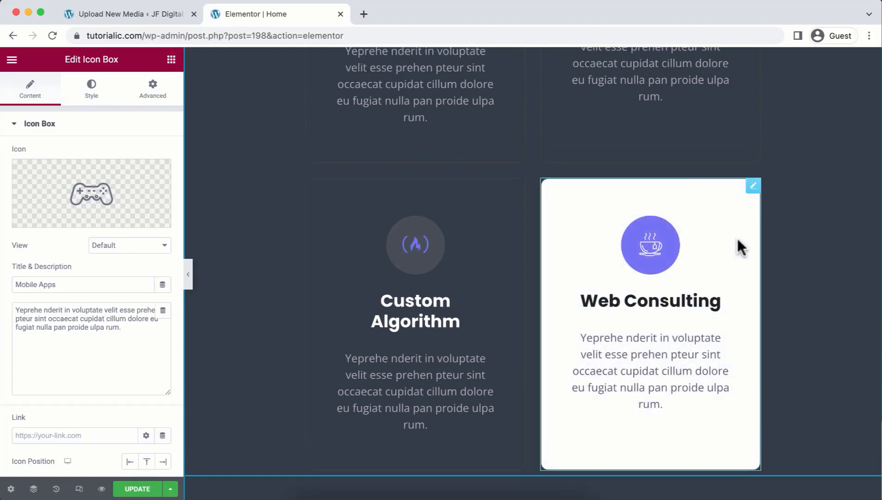
{"action": "right_click", "coordinate": [753, 189]}
{"action": "left_click", "coordinate": [760, 219]}
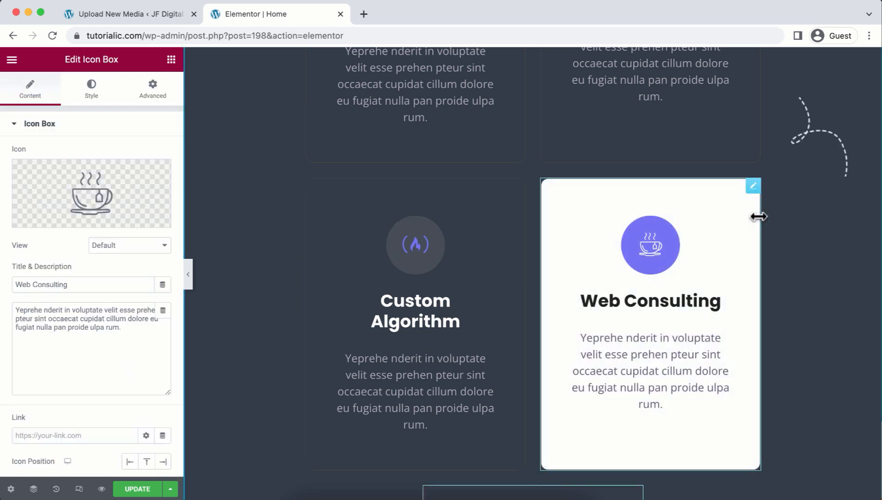
Delete the Web Consulting card from the services grid.
{"action": "scroll", "coordinate": [759, 216], "scroll_direction": "down", "scroll_amount": 8}
{"action": "scroll", "coordinate": [758, 215], "scroll_direction": "up", "scroll_amount": 1}
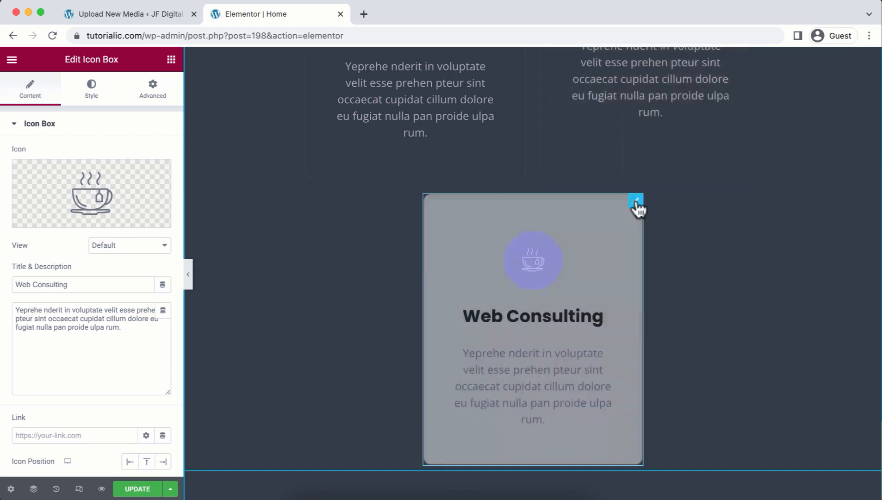
{"action": "right_click", "coordinate": [636, 208]}
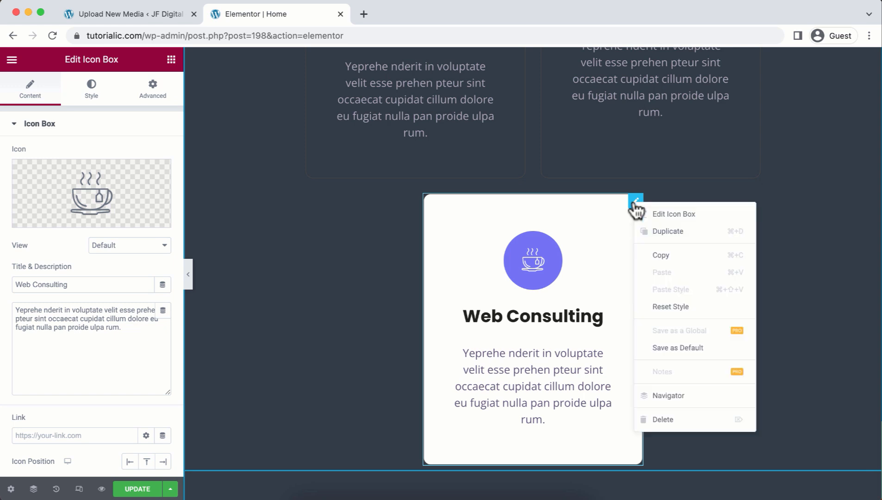
{"action": "left_click", "coordinate": [707, 421]}
Rename the third testimonial's client to John Smith with designation Businessman.
{"action": "scroll", "coordinate": [692, 139], "scroll_direction": "down", "scroll_amount": 5}
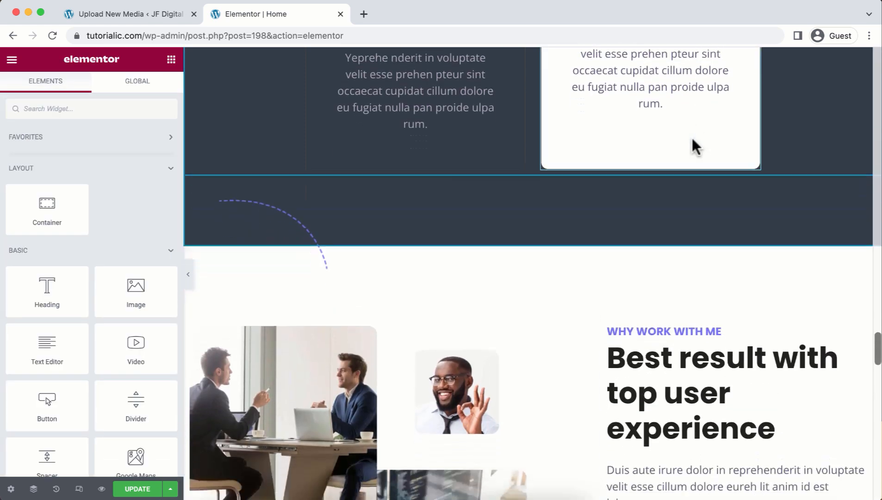
{"action": "scroll", "coordinate": [691, 138], "scroll_direction": "down", "scroll_amount": 2}
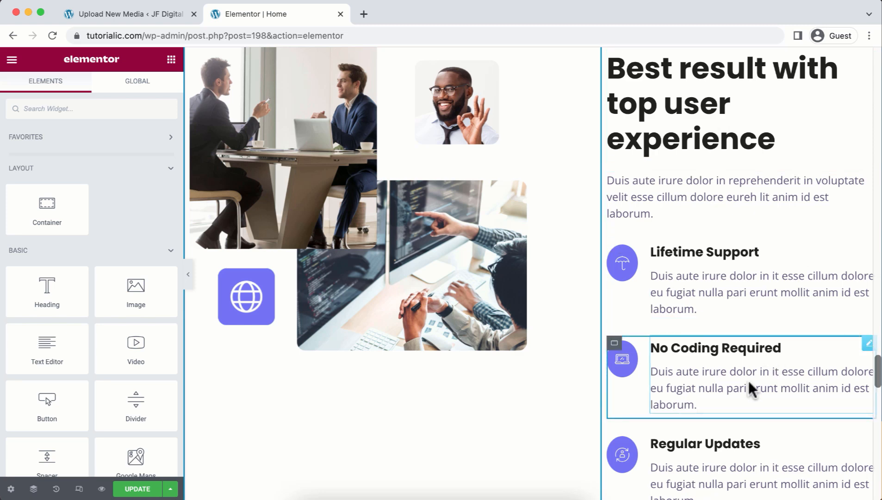
{"action": "scroll", "coordinate": [750, 388], "scroll_direction": "down", "scroll_amount": 10}
{"action": "scroll", "coordinate": [750, 387], "scroll_direction": "down", "scroll_amount": 1}
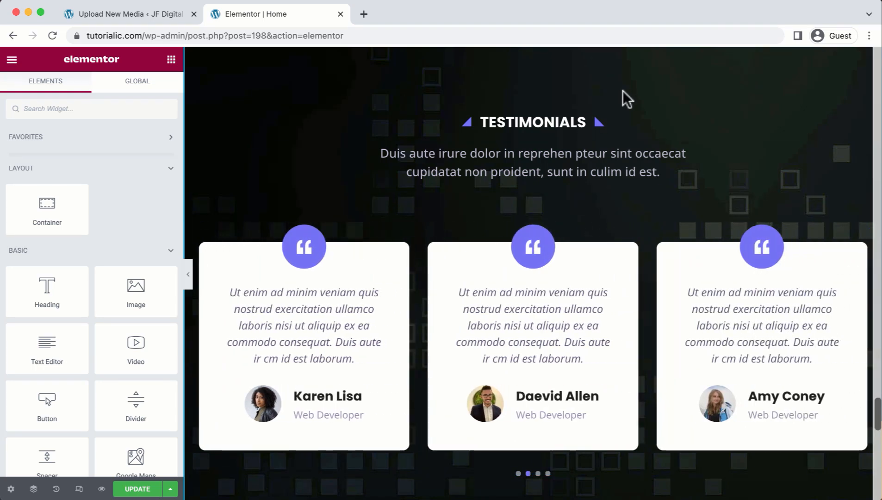
{"action": "left_click", "coordinate": [464, 255]}
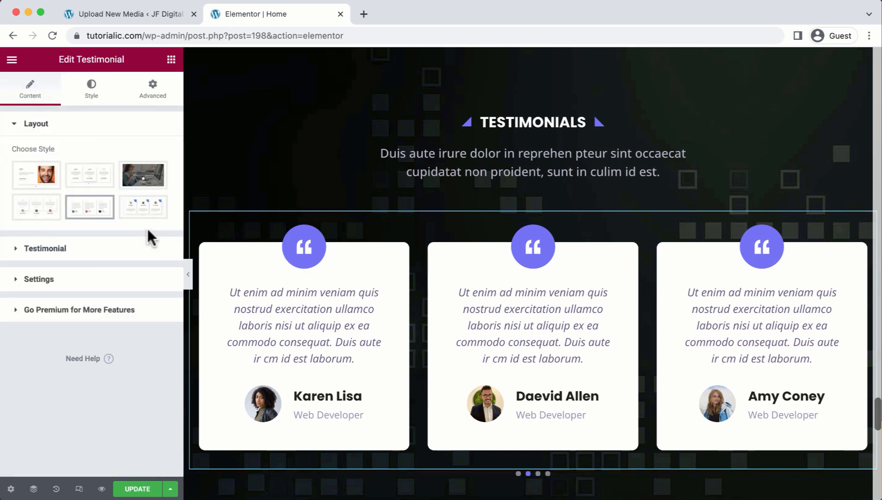
{"action": "left_click", "coordinate": [138, 250]}
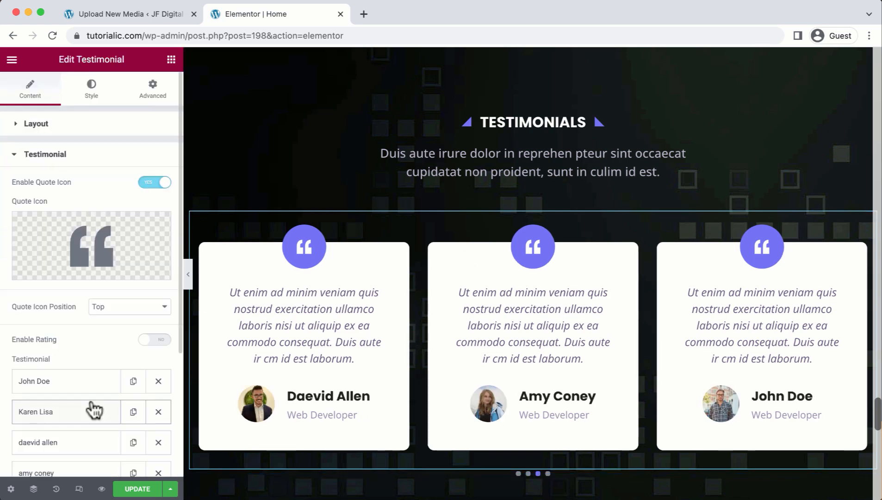
{"action": "scroll", "coordinate": [92, 408], "scroll_direction": "down", "scroll_amount": 3}
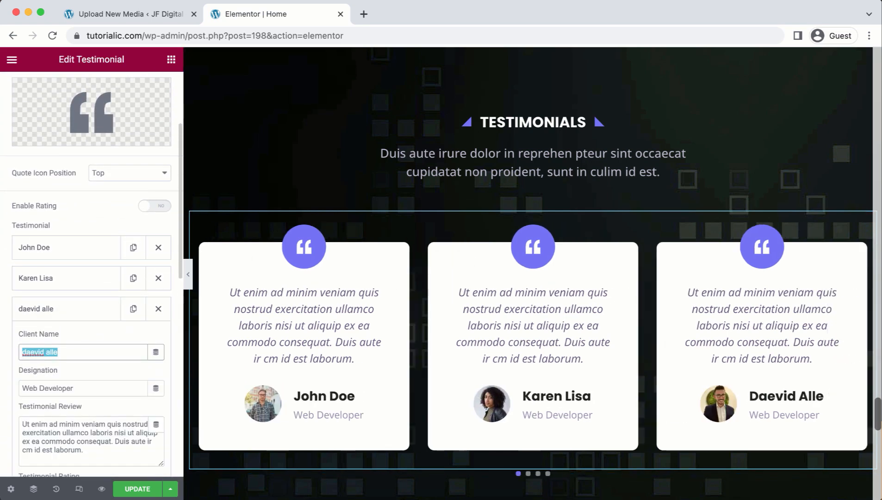
{"action": "type", "text": "John Smith"}
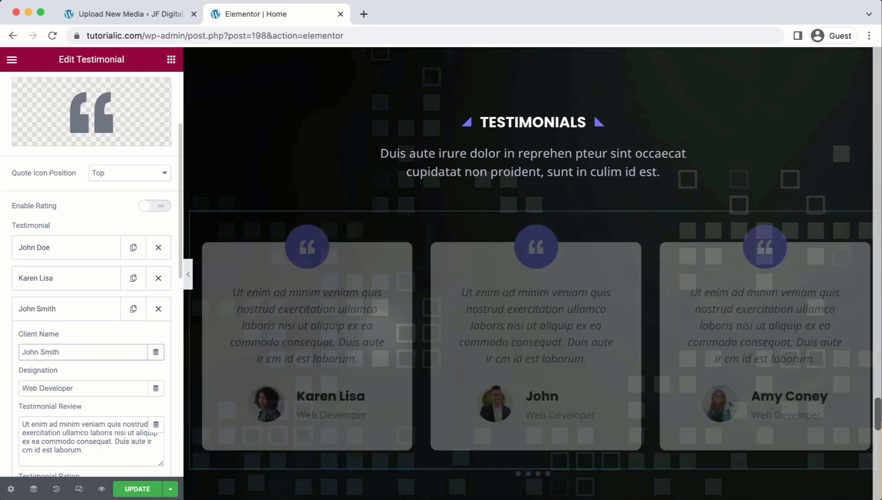
{"action": "left_click", "coordinate": [84, 384]}
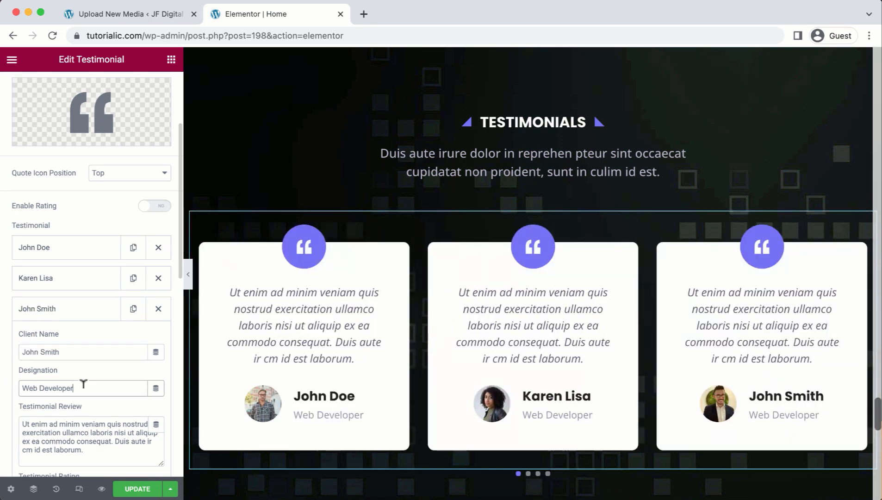
{"action": "key", "text": "ctrl+a"}
{"action": "type", "text": "Businessman"}
Replace John Smith's client avatar with the uploaded profile photo.
{"action": "scroll", "coordinate": [76, 411], "scroll_direction": "down", "scroll_amount": 5}
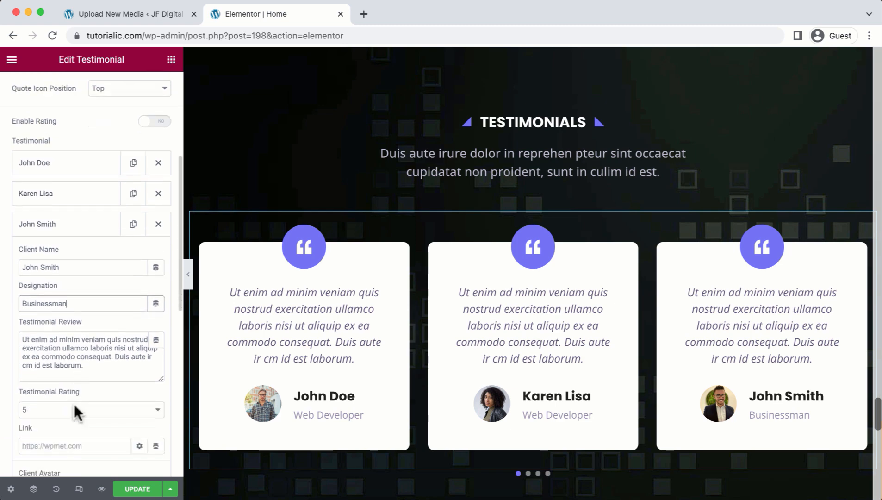
{"action": "scroll", "coordinate": [77, 412], "scroll_direction": "down", "scroll_amount": 3}
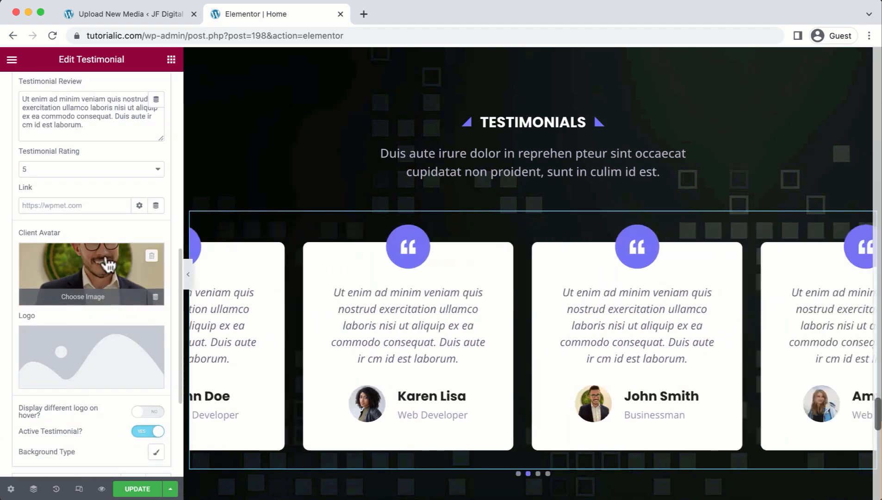
{"action": "left_click", "coordinate": [105, 266]}
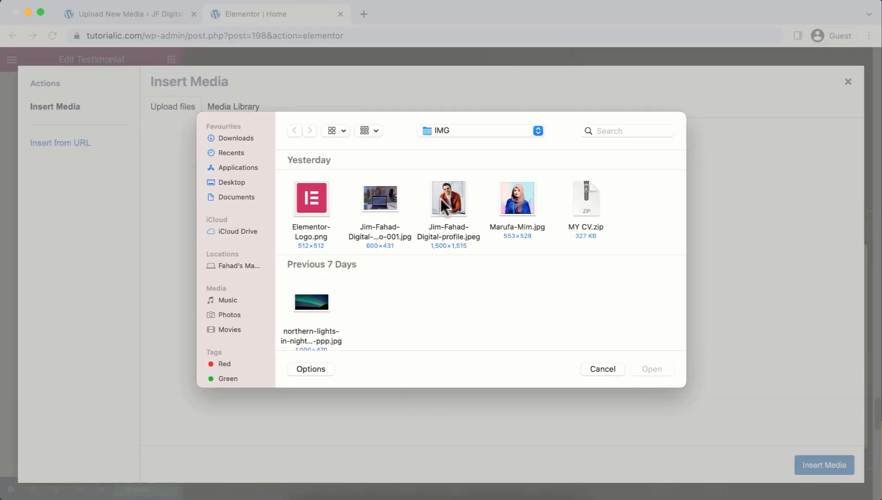
{"action": "double_click", "coordinate": [443, 203]}
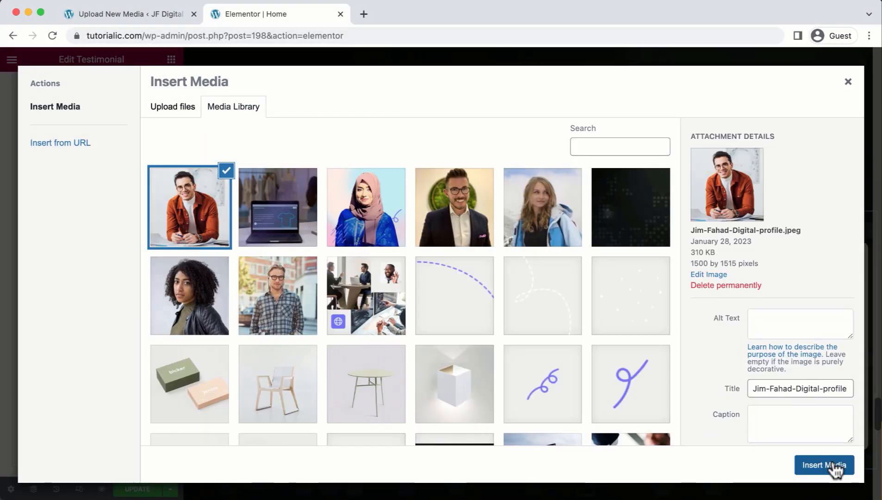
{"action": "left_click", "coordinate": [824, 465]}
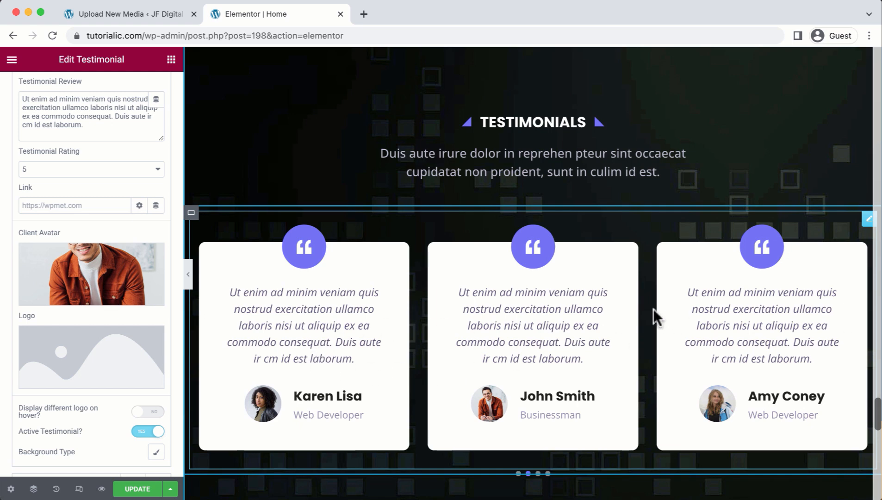
{"action": "scroll", "coordinate": [653, 309], "scroll_direction": "down", "scroll_amount": 5}
{"action": "scroll", "coordinate": [653, 308], "scroll_direction": "down", "scroll_amount": 7}
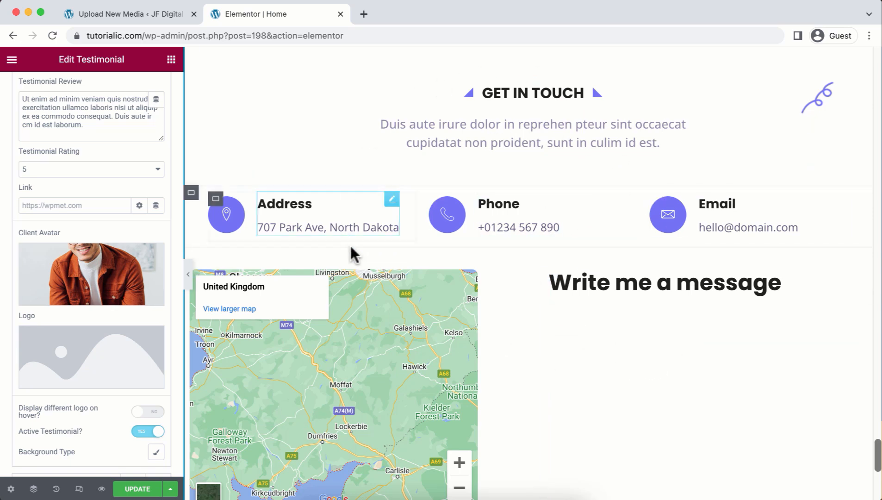
Set the contact-section Google Map's zoom to 10.
{"action": "left_click", "coordinate": [512, 215]}
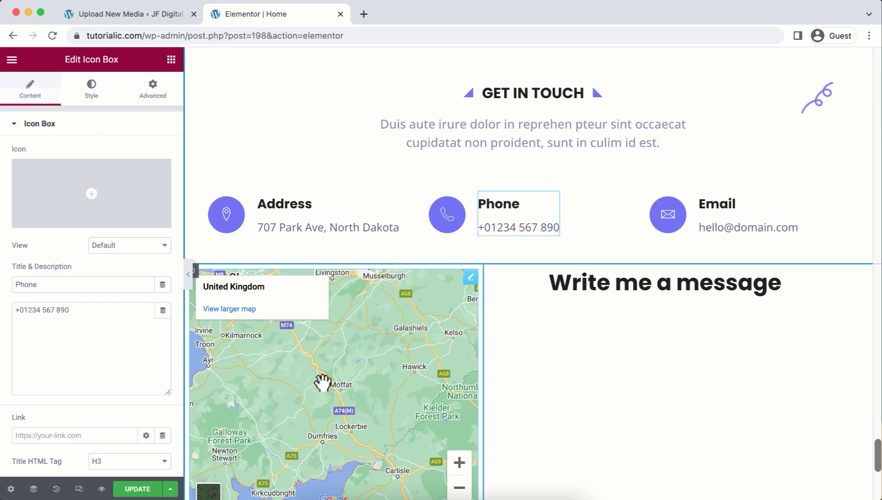
{"action": "left_click", "coordinate": [471, 278]}
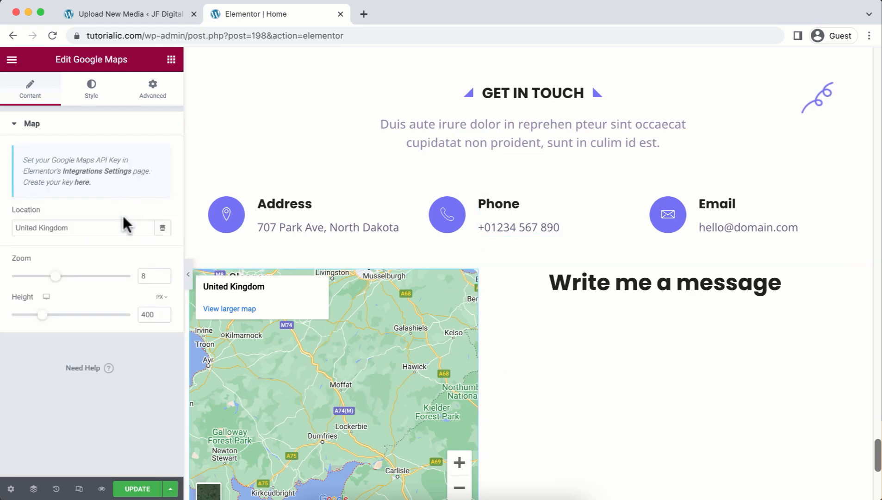
{"action": "double_click", "coordinate": [144, 275]}
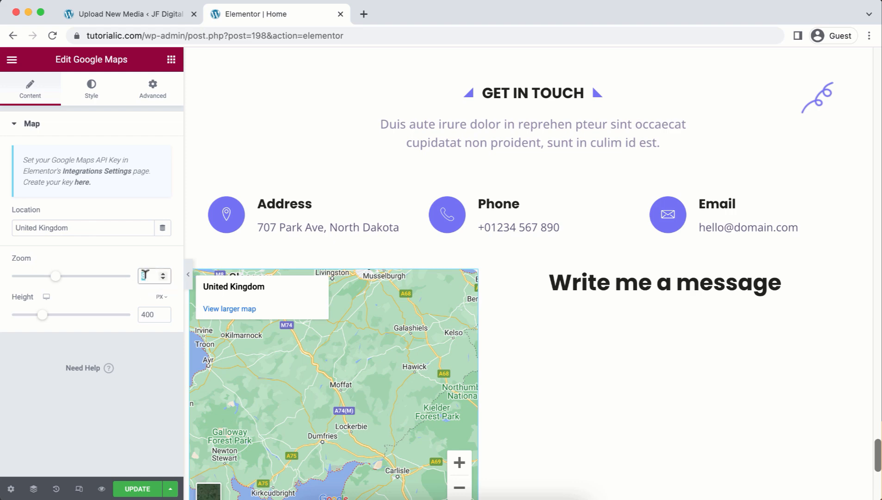
{"action": "type", "text": "10"}
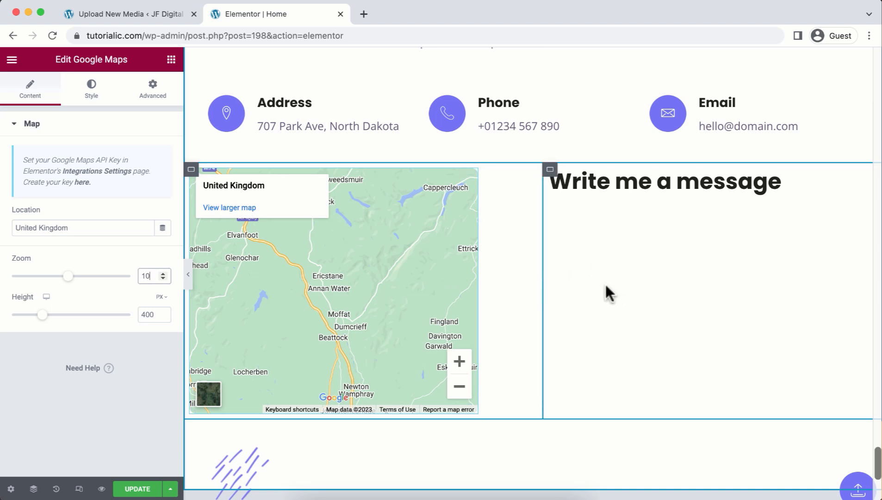
{"action": "left_click", "coordinate": [628, 222]}
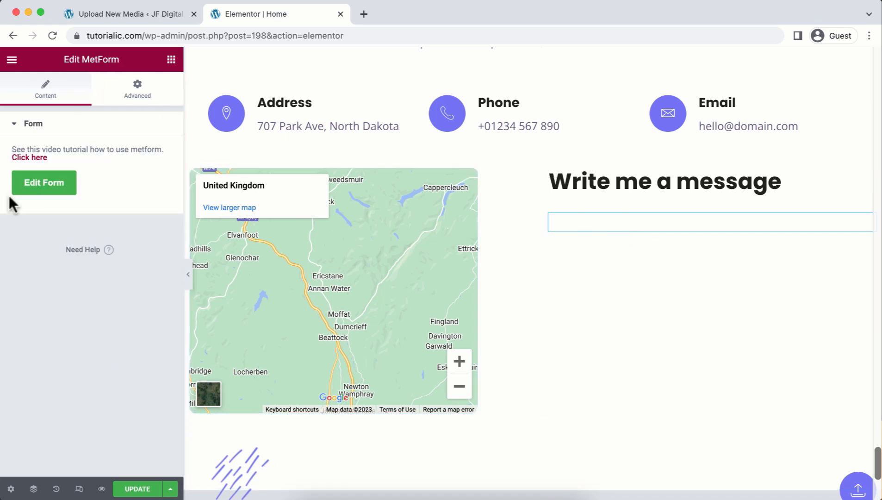
Start a new Blank Template form named 'My Form' and open it in the builder.
{"action": "left_click", "coordinate": [47, 185]}
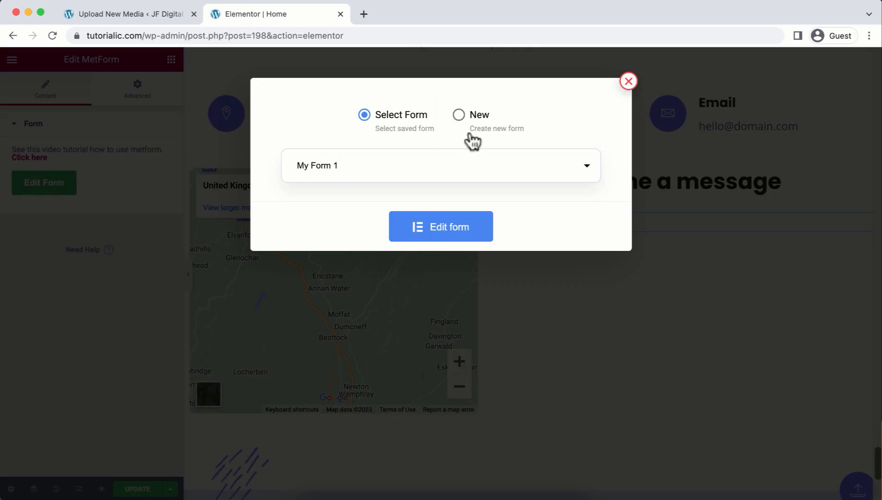
{"action": "left_click", "coordinate": [463, 121]}
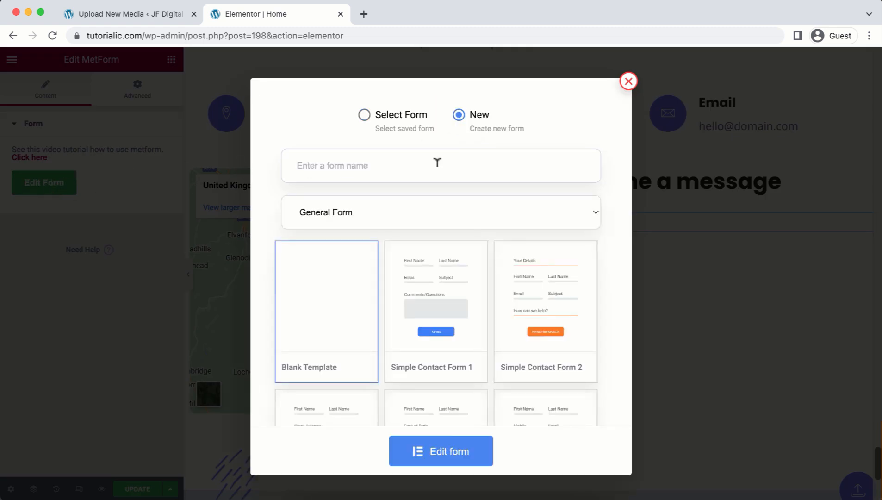
{"action": "left_click", "coordinate": [437, 163]}
{"action": "type", "text": "My Form"}
{"action": "left_click", "coordinate": [407, 463]}
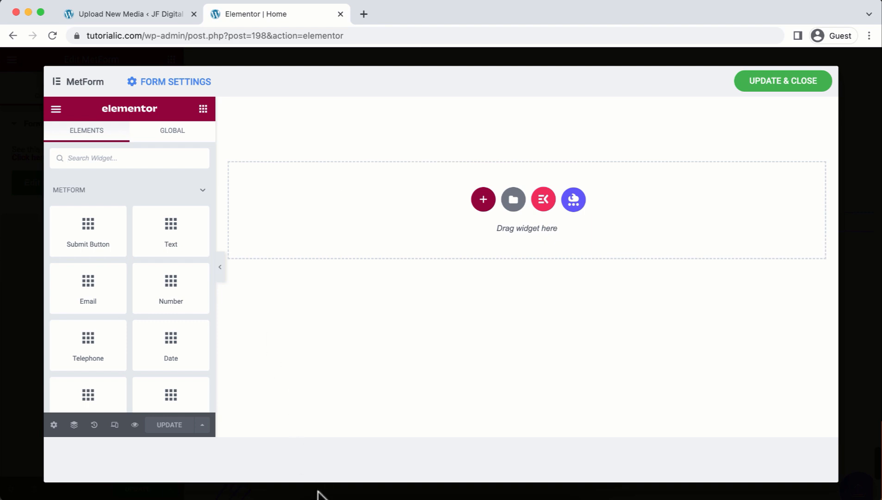
Extract the template kit archive and open its KP-Templates folder.
{"action": "left_click", "coordinate": [305, 495]}
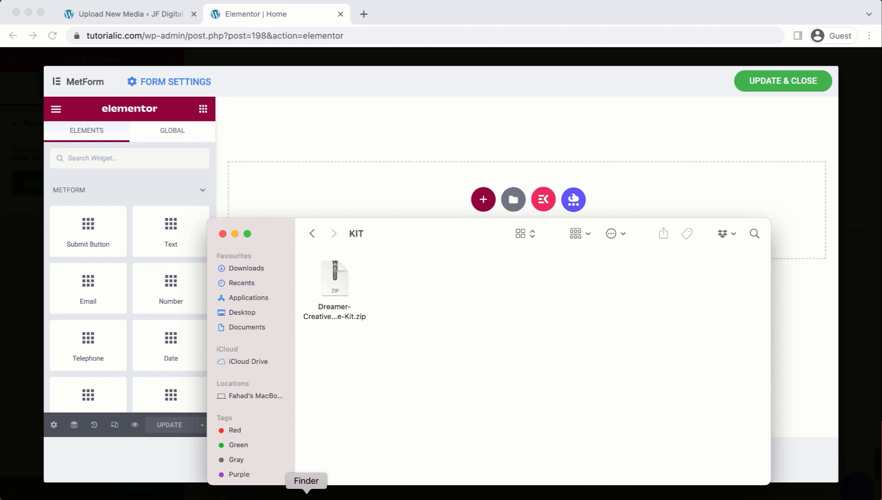
{"action": "double_click", "coordinate": [341, 289]}
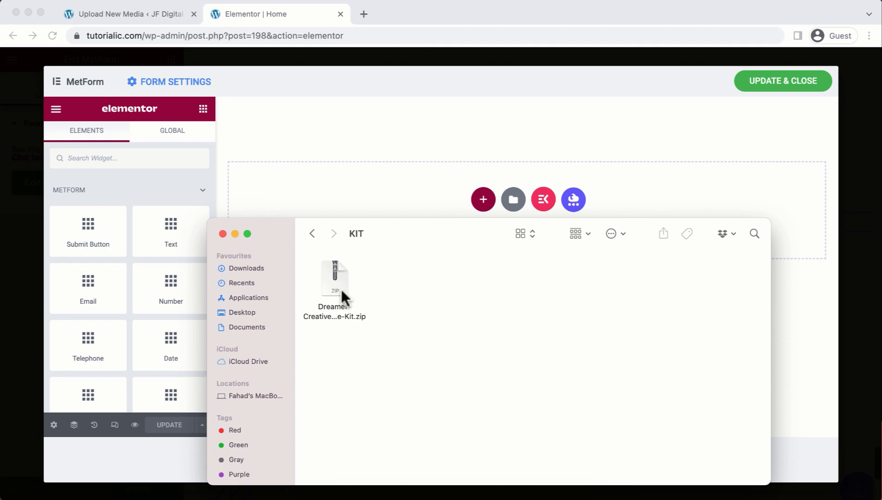
{"action": "double_click", "coordinate": [399, 280]}
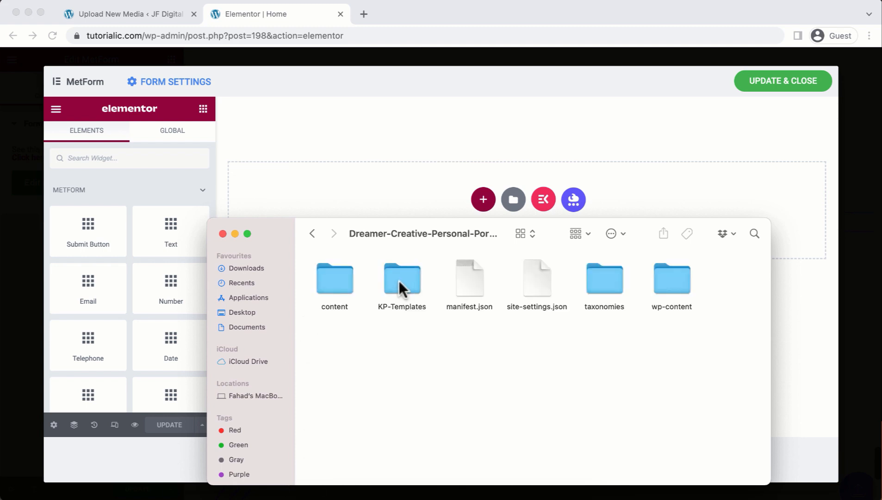
{"action": "double_click", "coordinate": [399, 280]}
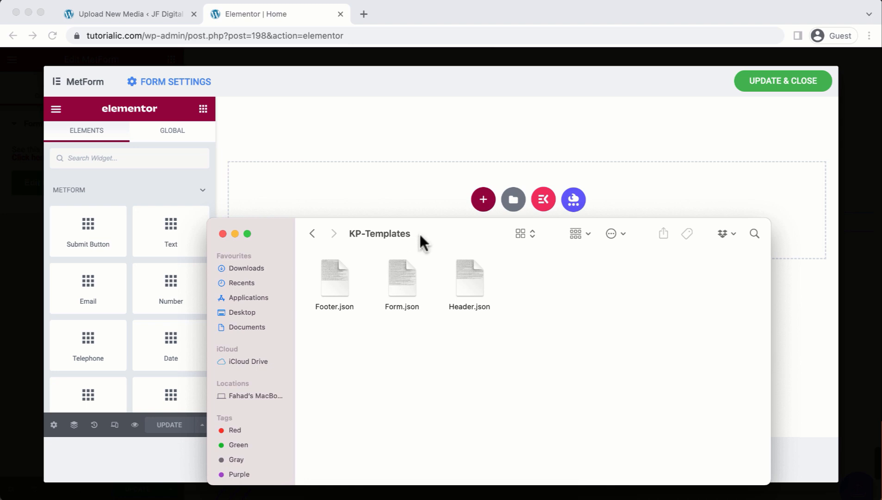
Import KP-Templates/Form.json into the Elementor template library.
{"action": "left_click", "coordinate": [501, 172]}
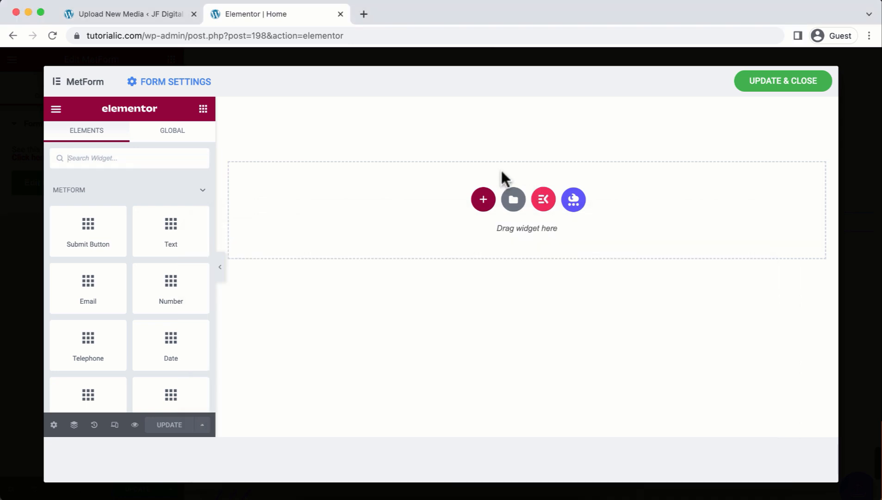
{"action": "left_click", "coordinate": [515, 196]}
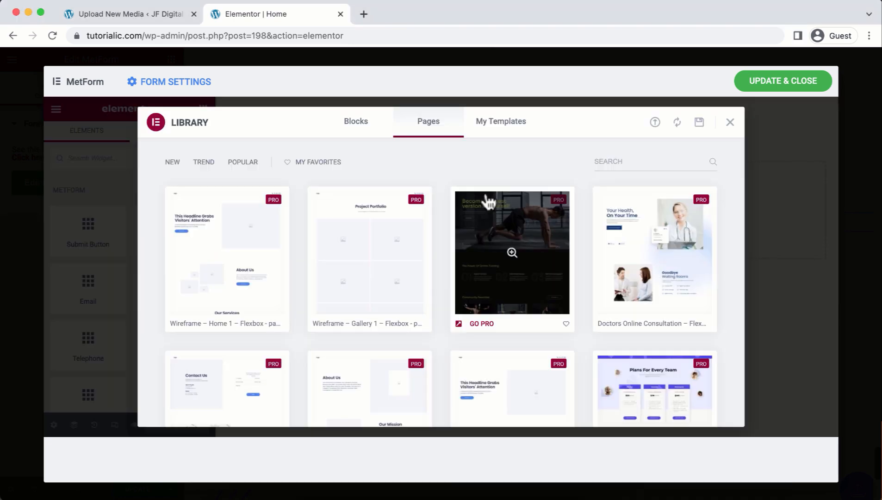
{"action": "left_click", "coordinate": [491, 125]}
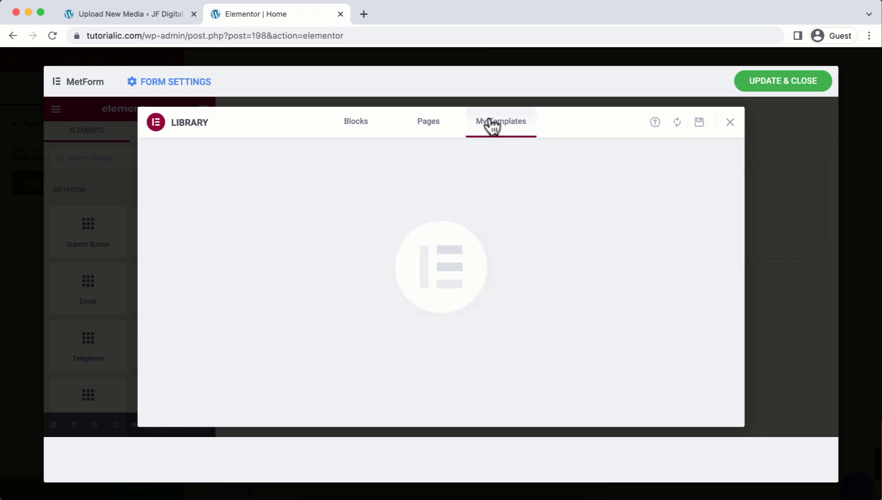
{"action": "left_click", "coordinate": [656, 122]}
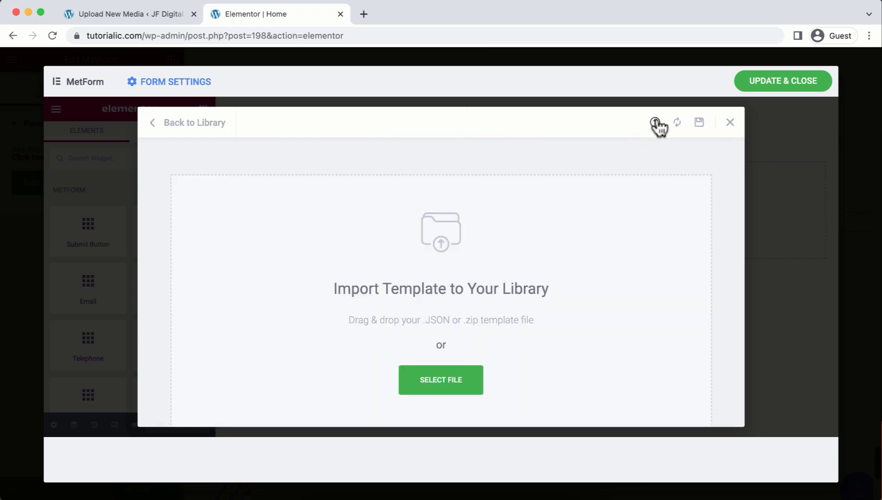
{"action": "left_click", "coordinate": [465, 394]}
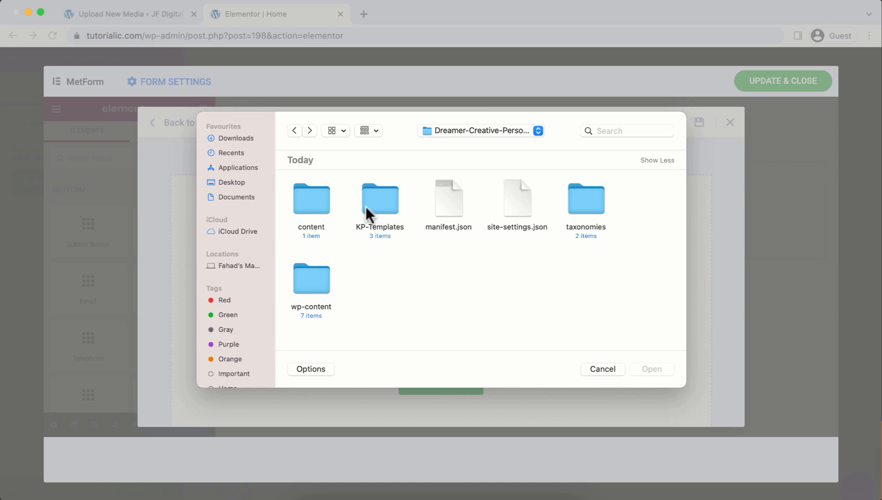
{"action": "double_click", "coordinate": [377, 202]}
{"action": "left_click", "coordinate": [377, 201]}
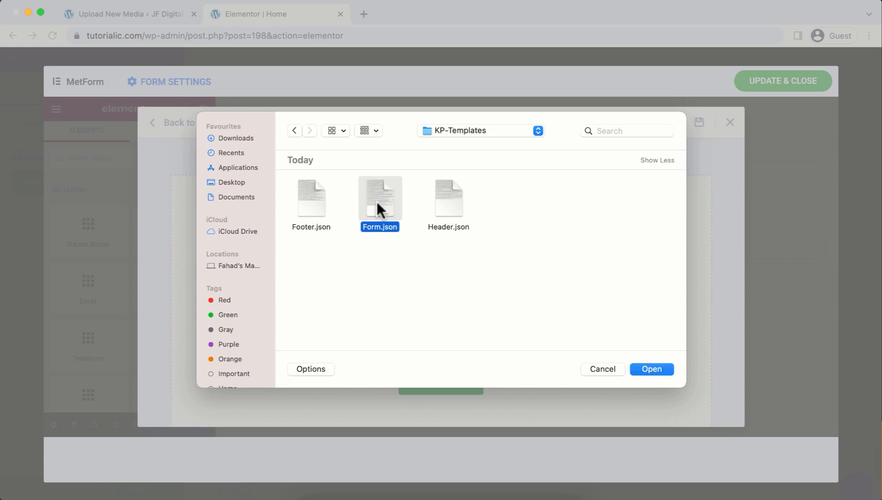
{"action": "double_click", "coordinate": [377, 201]}
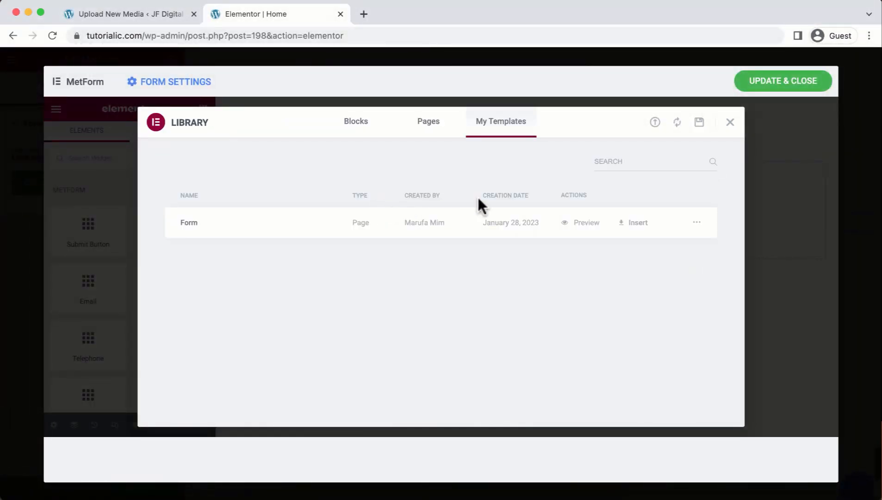
Insert the Form template with its page settings and save the form.
{"action": "left_click", "coordinate": [629, 223]}
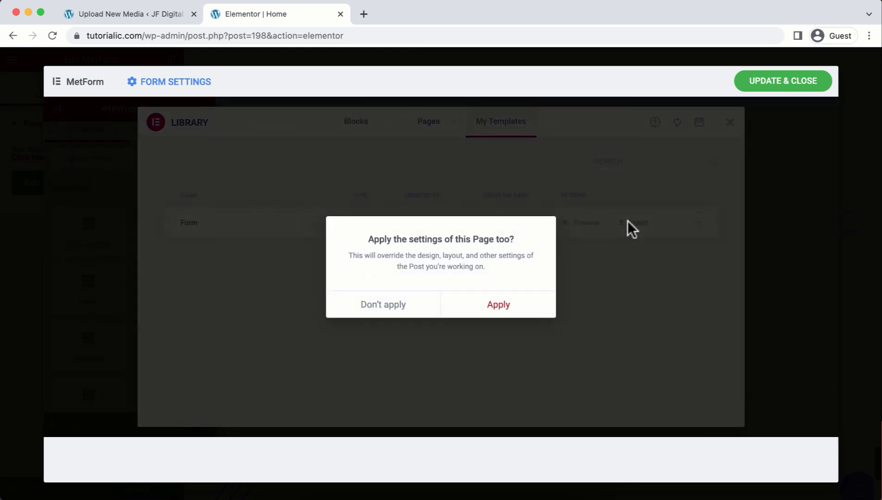
{"action": "left_click", "coordinate": [508, 312]}
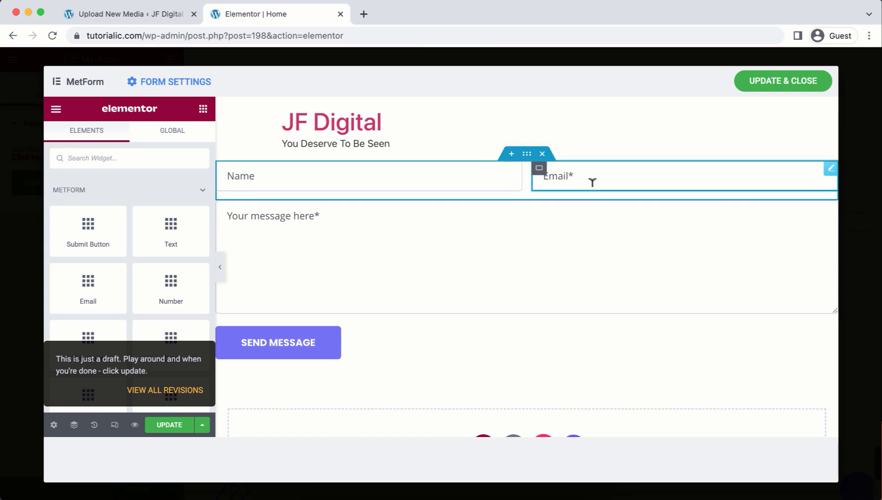
{"action": "left_click", "coordinate": [778, 86]}
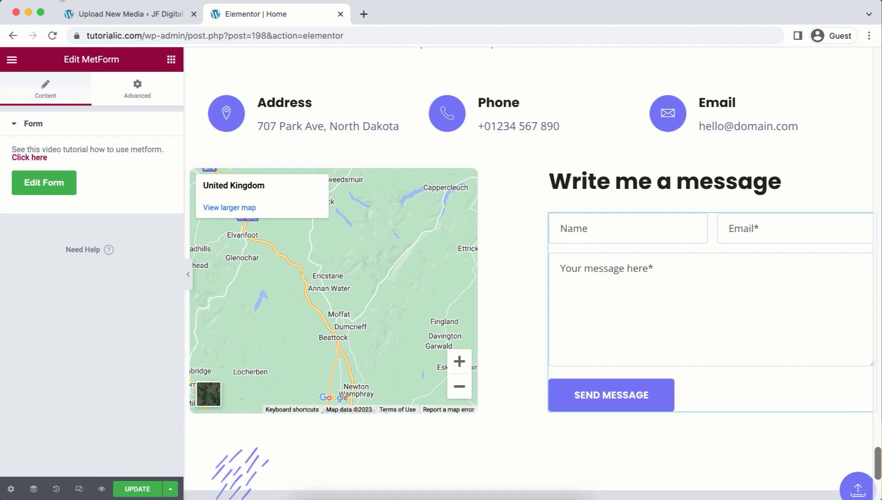
{"action": "left_click", "coordinate": [83, 18]}
{"action": "mouse_move", "coordinate": [39, 133]}
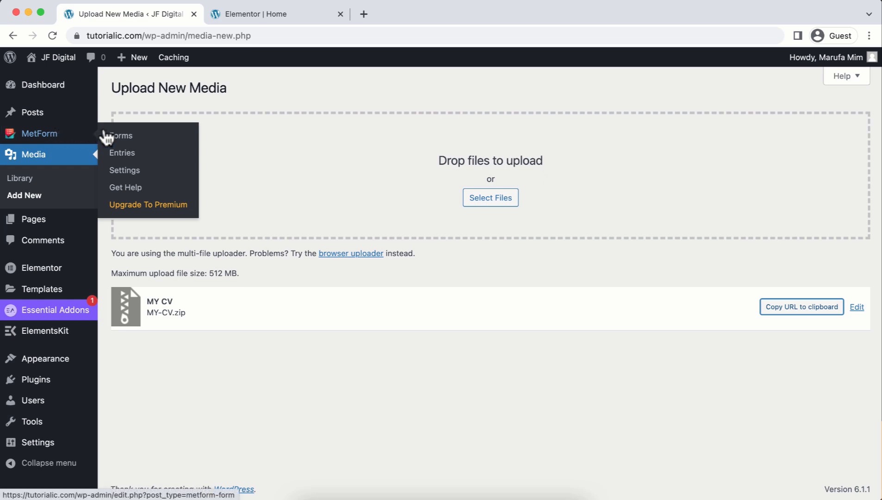
Open the empty MetForm Entries list and save the Home page in Elementor.
{"action": "left_click", "coordinate": [139, 158]}
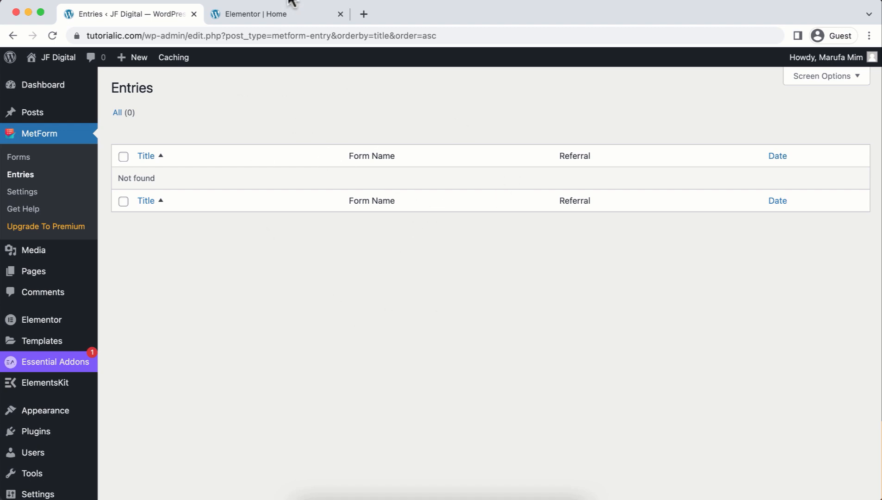
{"action": "left_click", "coordinate": [289, 14]}
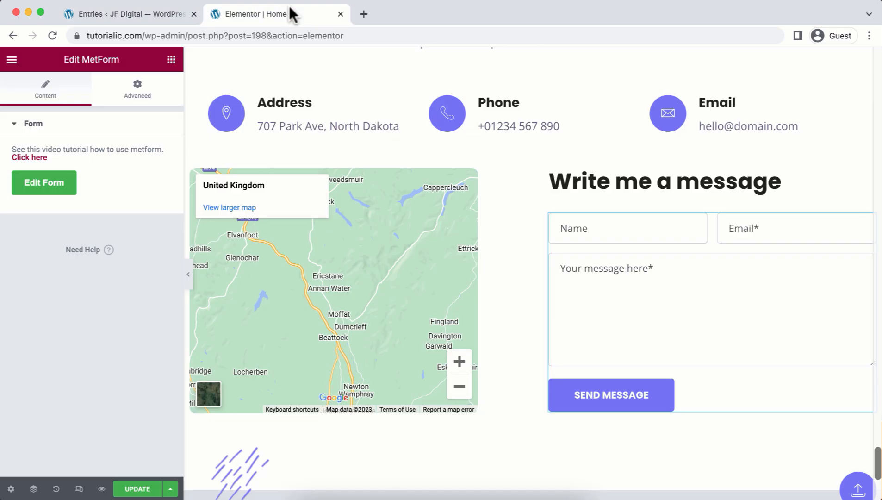
{"action": "left_click", "coordinate": [134, 491]}
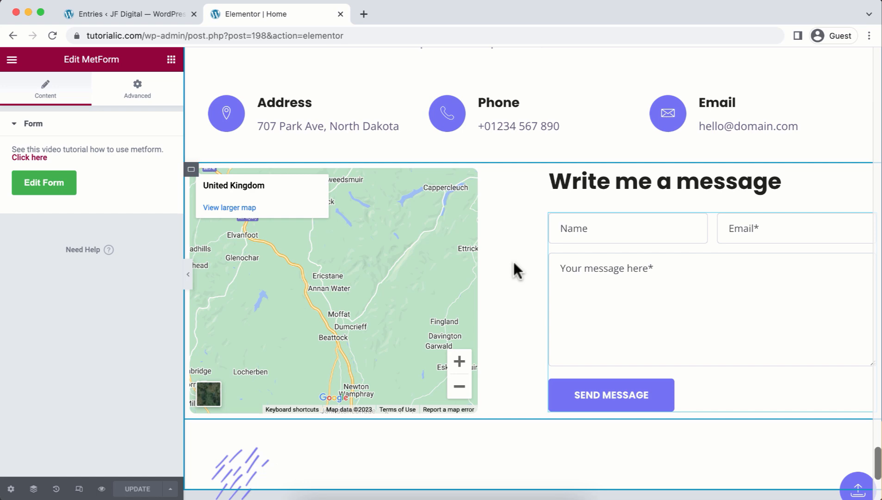
Return to the admin and open the Elementor Header & Footer Builder.
{"action": "left_click", "coordinate": [123, 9]}
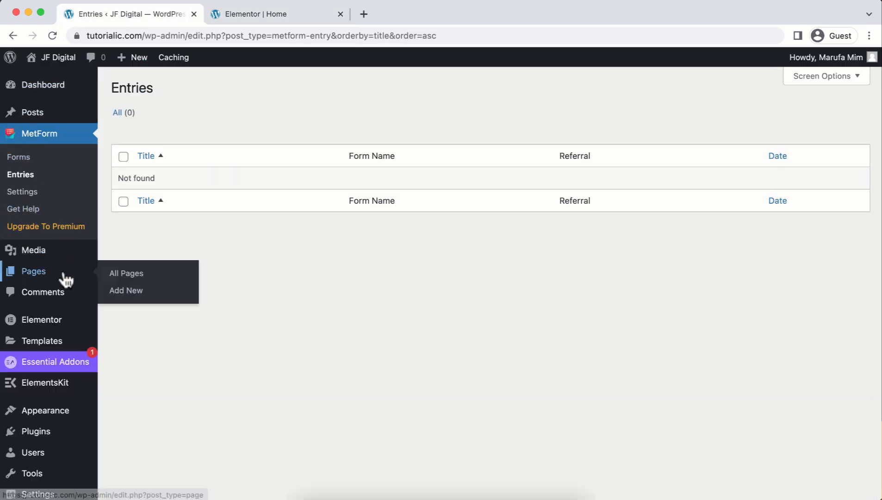
{"action": "mouse_move", "coordinate": [86, 414]}
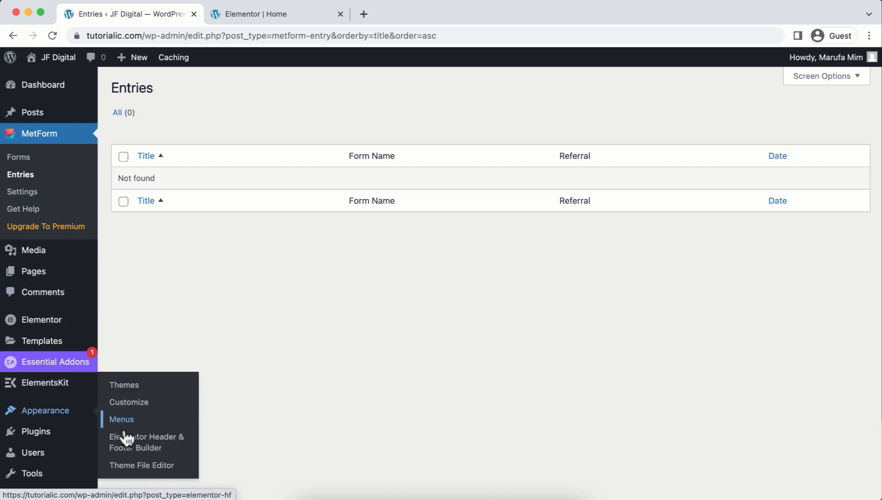
{"action": "left_click", "coordinate": [166, 445]}
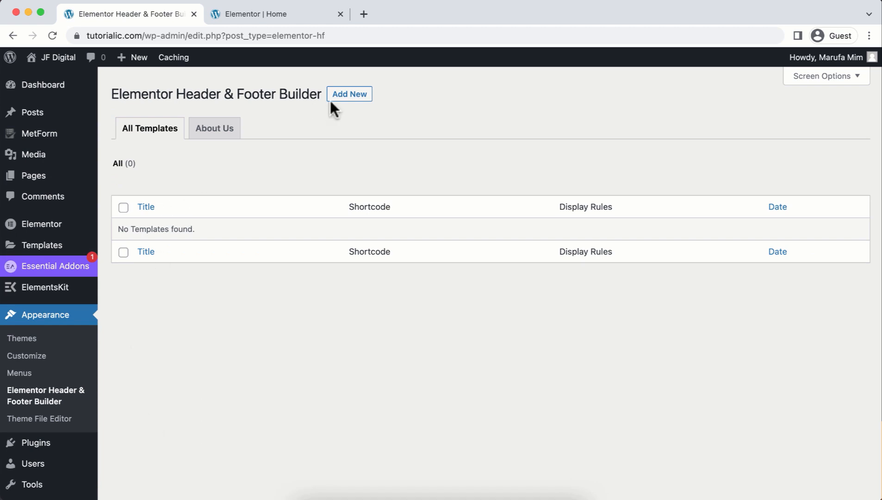
Add a template titled My Header, type Header, displayed on Entire Website, and publish it.
{"action": "left_click", "coordinate": [348, 94]}
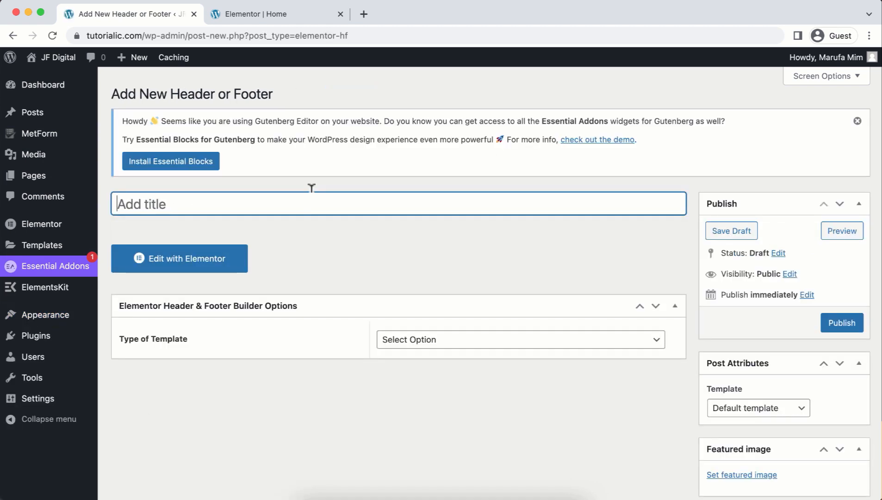
{"action": "type", "text": "My Header"}
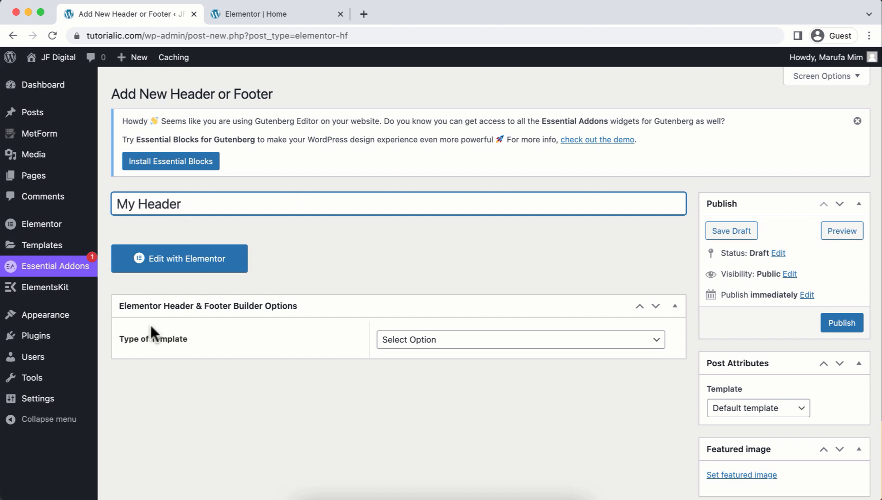
{"action": "left_click", "coordinate": [393, 344]}
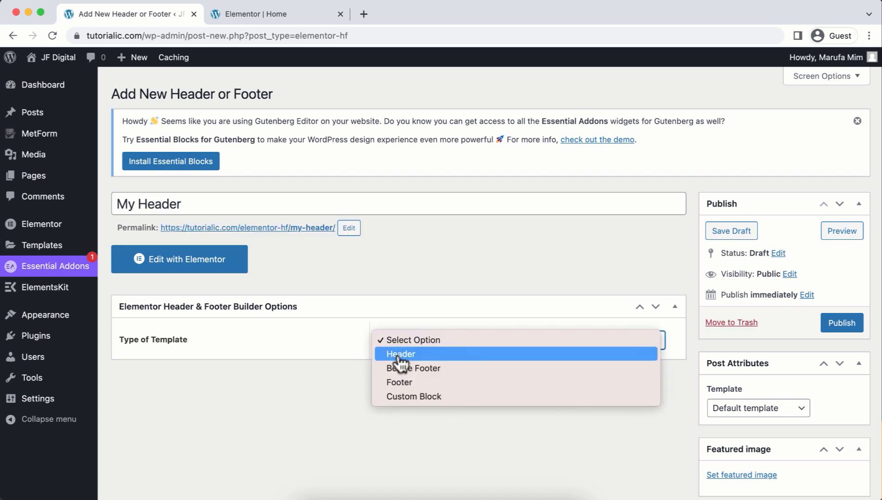
{"action": "left_click", "coordinate": [400, 359]}
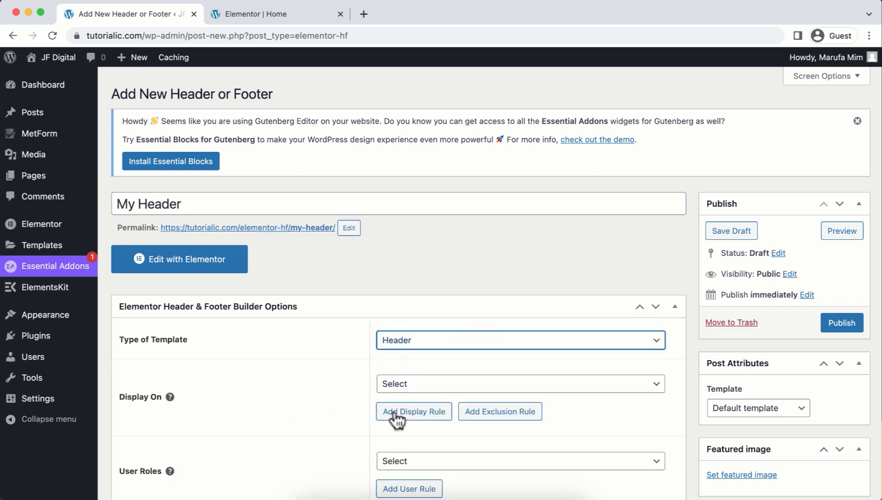
{"action": "left_click", "coordinate": [429, 388]}
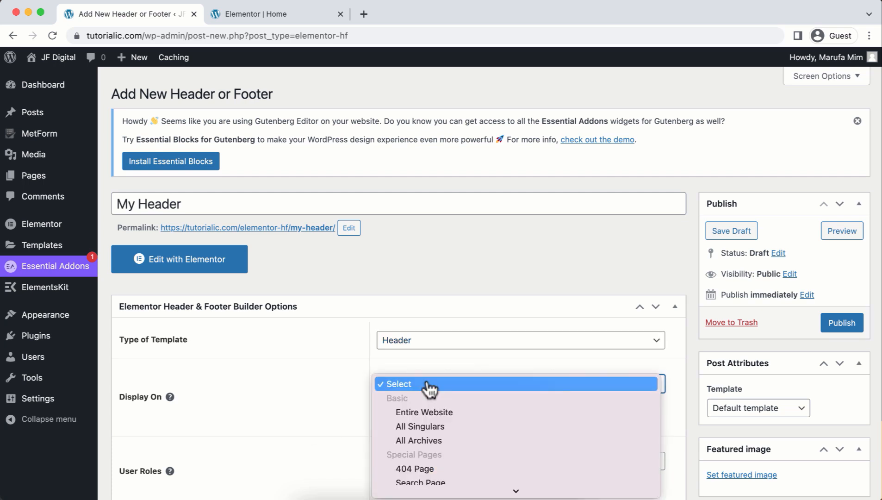
{"action": "left_click", "coordinate": [435, 413]}
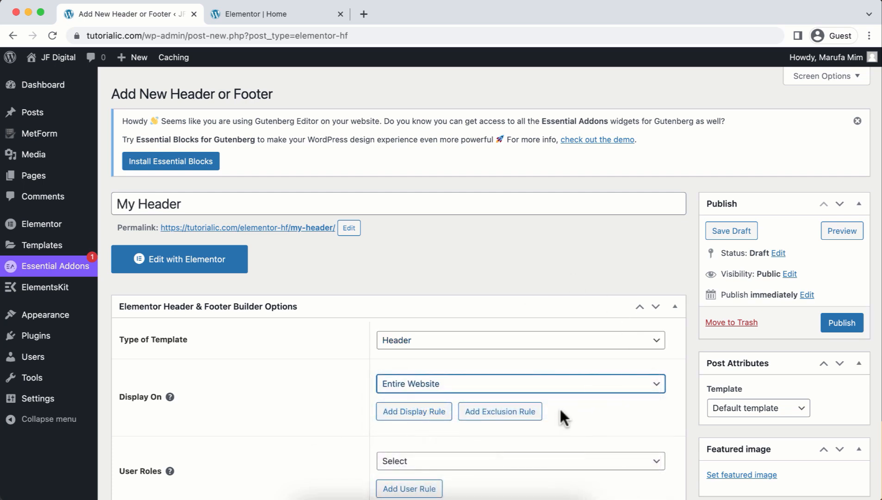
{"action": "left_click", "coordinate": [842, 323]}
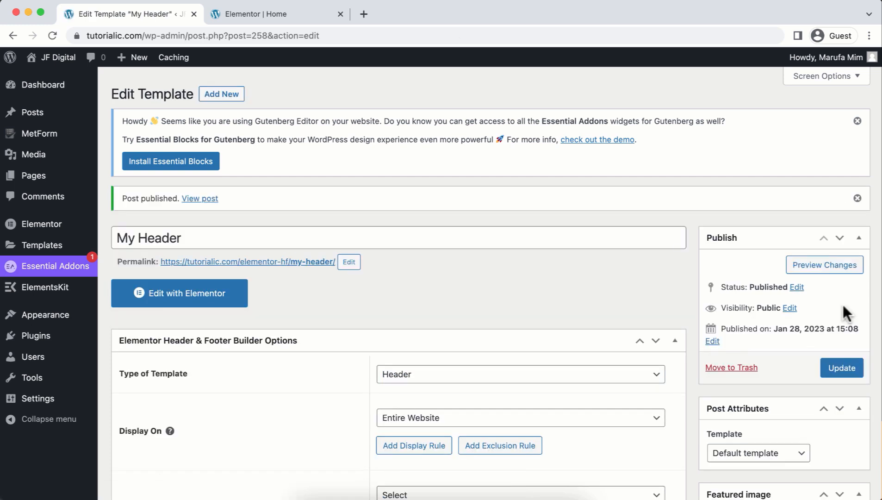
Import Header.json into the My Templates library from the My Header editor.
{"action": "left_click", "coordinate": [165, 300]}
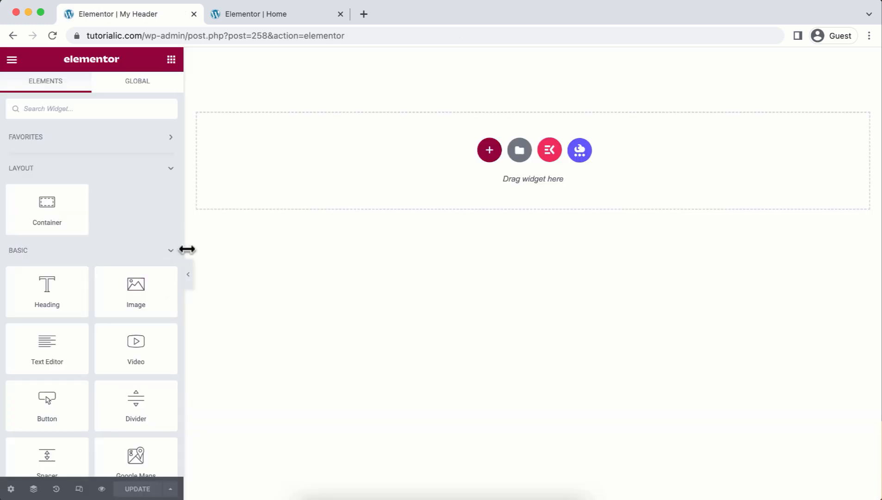
{"action": "left_click", "coordinate": [518, 159]}
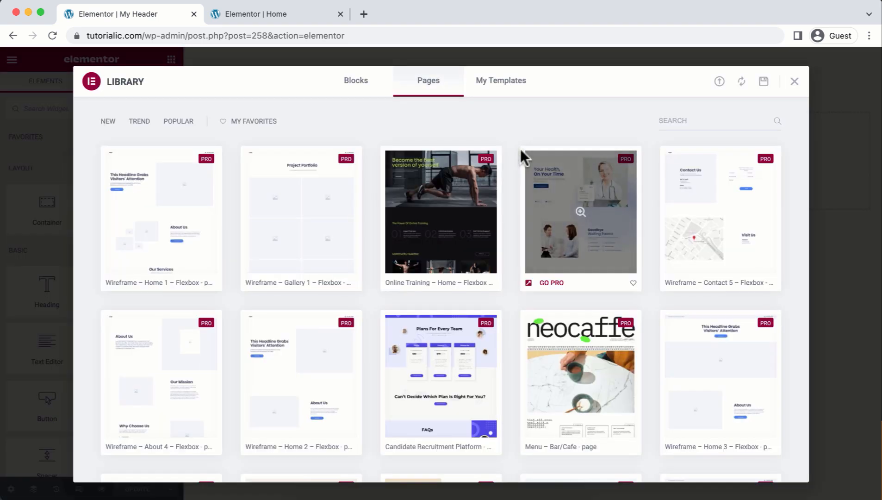
{"action": "left_click", "coordinate": [489, 88]}
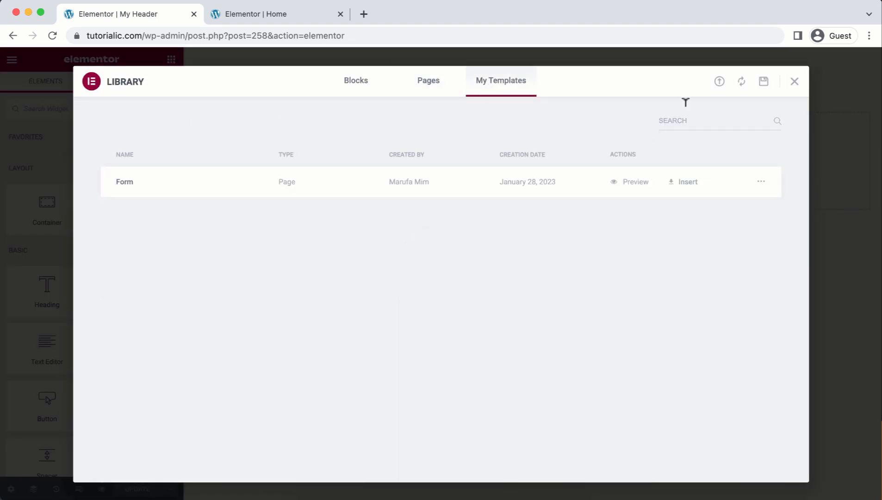
{"action": "left_click", "coordinate": [719, 82]}
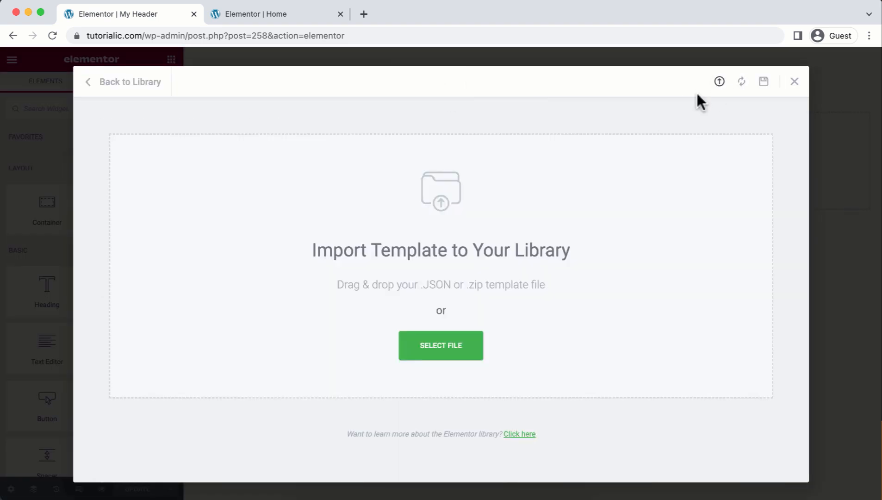
{"action": "left_click", "coordinate": [453, 346]}
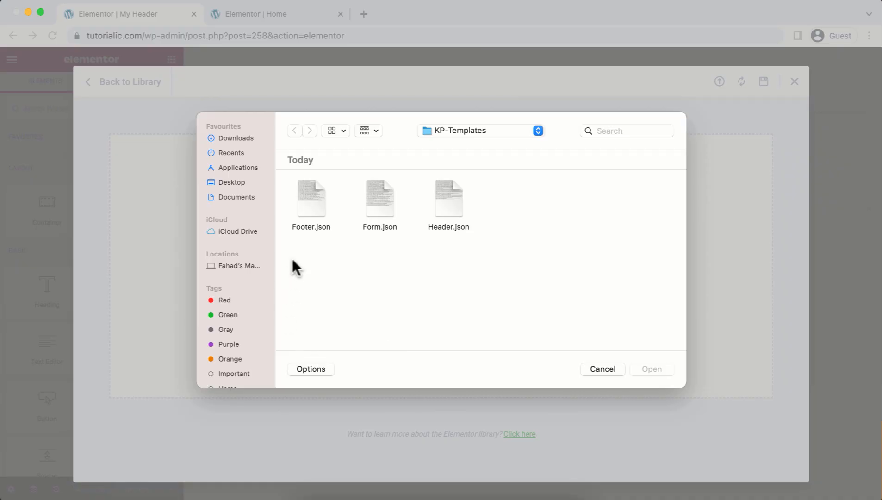
{"action": "double_click", "coordinate": [448, 202]}
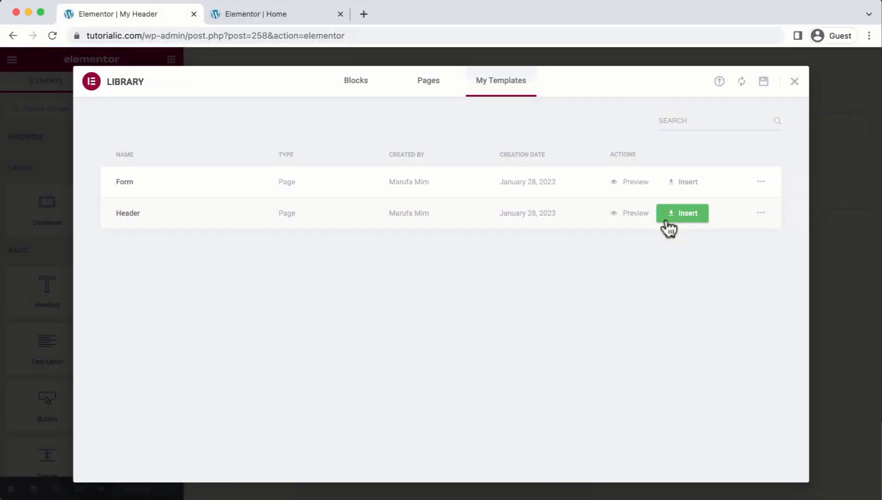
Insert the saved Header template with its page settings and save it.
{"action": "left_click", "coordinate": [683, 213]}
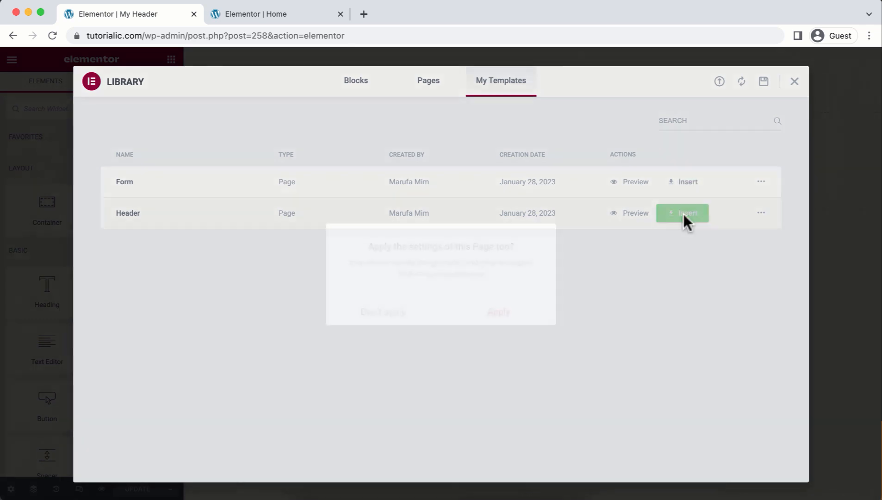
{"action": "left_click", "coordinate": [532, 312]}
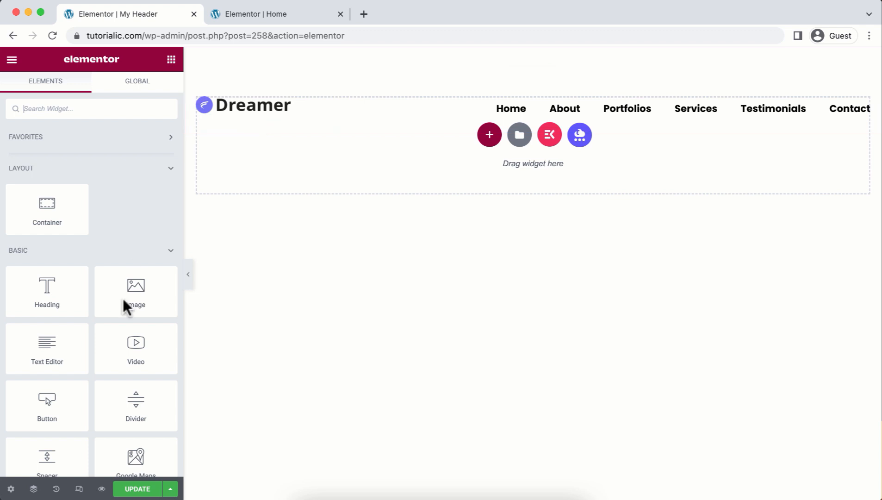
{"action": "left_click", "coordinate": [131, 489]}
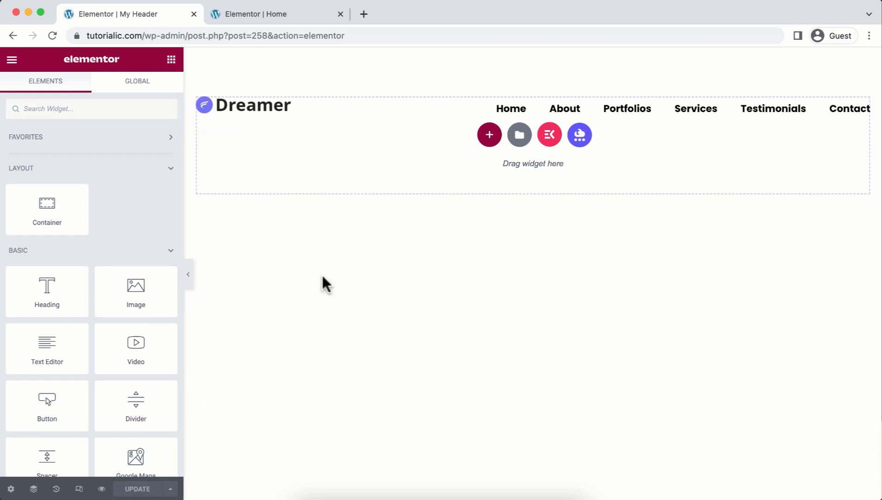
{"action": "left_click", "coordinate": [12, 60]}
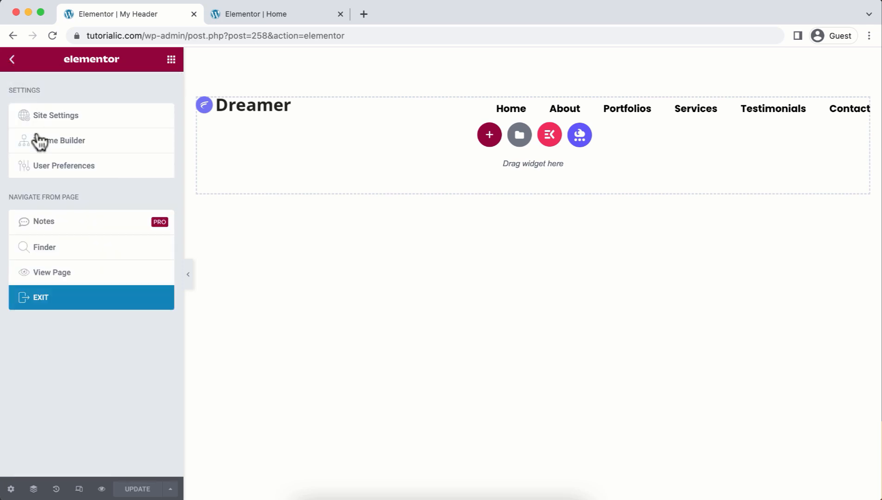
Publish a My Footer template, type Footer on Entire Website, and open it in Elementor.
{"action": "left_click", "coordinate": [79, 301]}
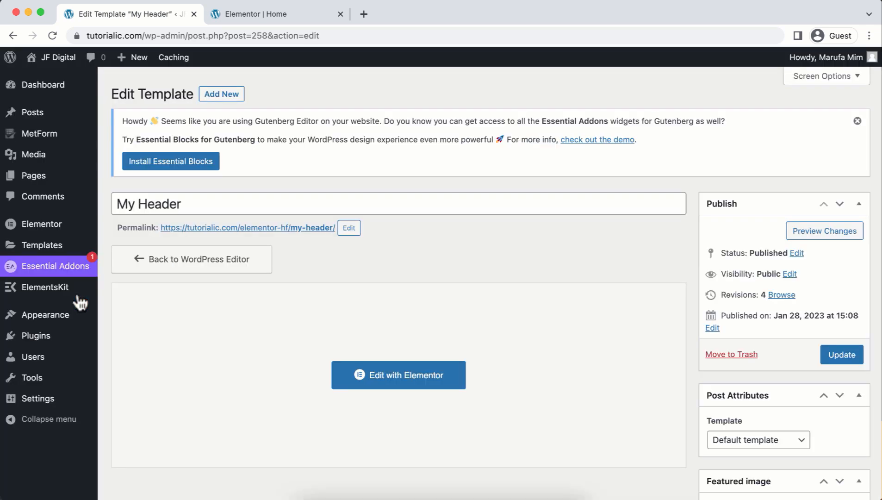
{"action": "left_click", "coordinate": [227, 95]}
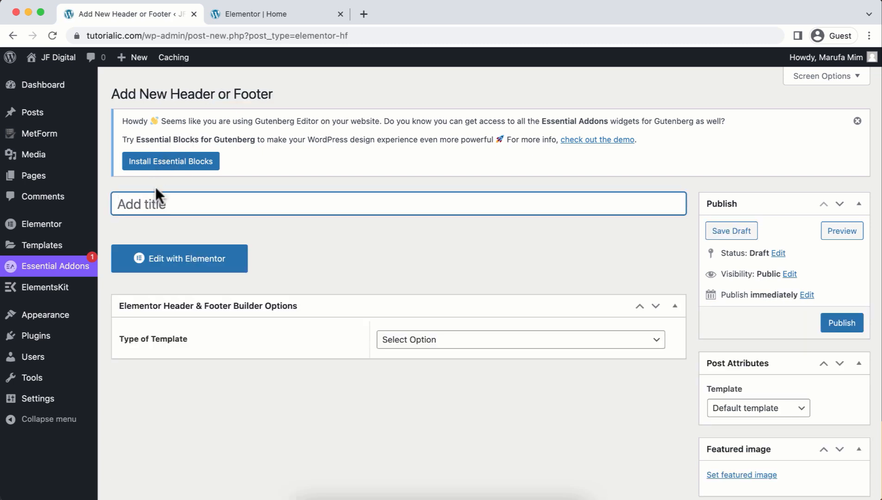
{"action": "type", "text": "My Footer"}
{"action": "left_click", "coordinate": [401, 342]}
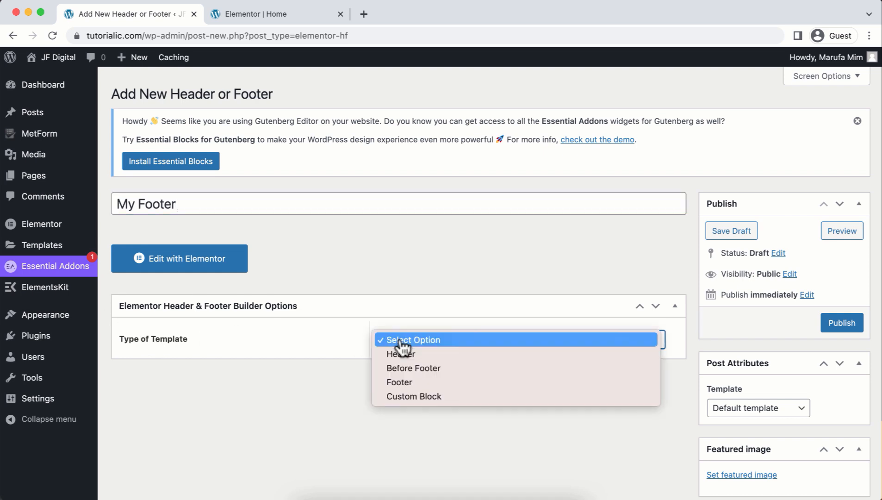
{"action": "left_click", "coordinate": [407, 382]}
{"action": "left_click", "coordinate": [404, 390]}
{"action": "left_click", "coordinate": [406, 411]}
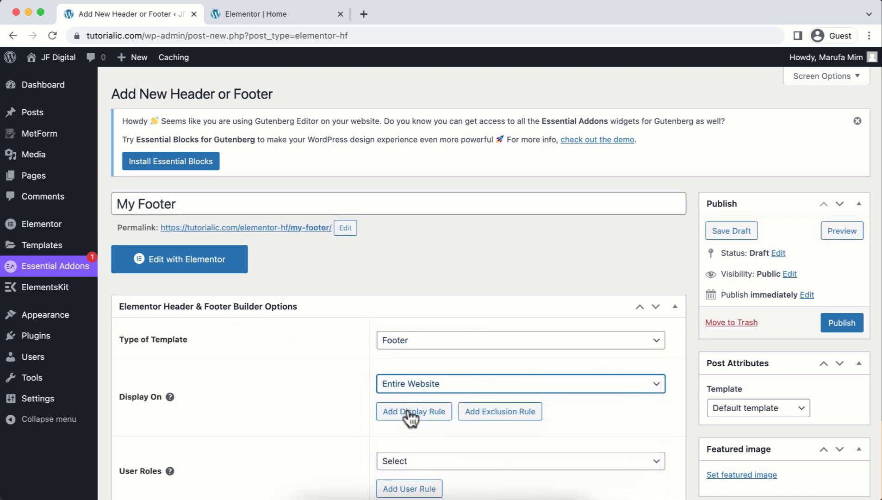
{"action": "left_click", "coordinate": [838, 333]}
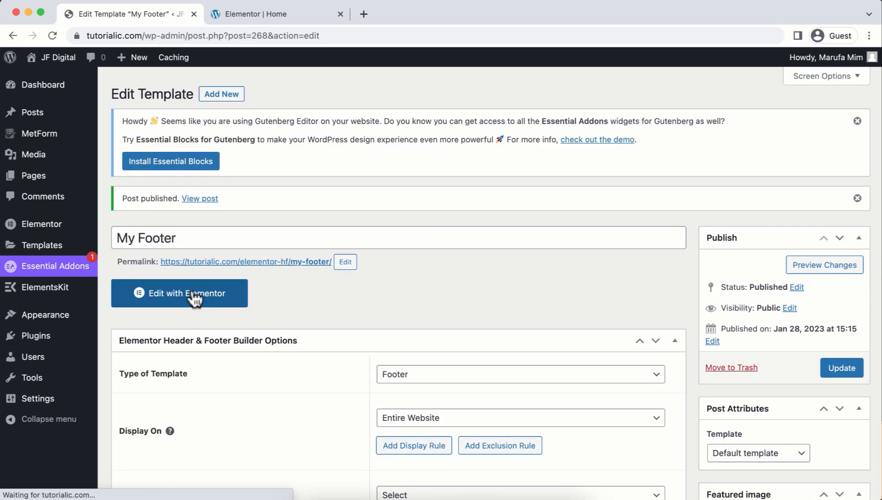
{"action": "left_click", "coordinate": [193, 352]}
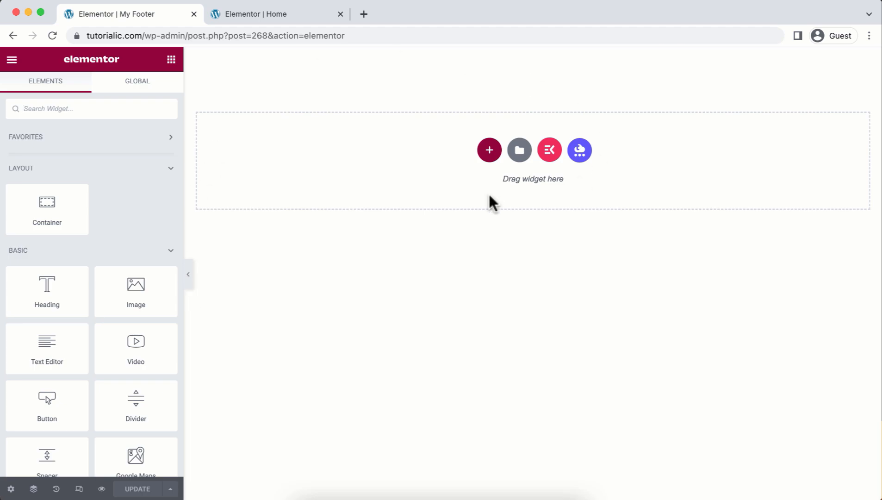
Import Footer.json from My Templates and insert it into My Footer with its page settings applied.
{"action": "left_click", "coordinate": [512, 152]}
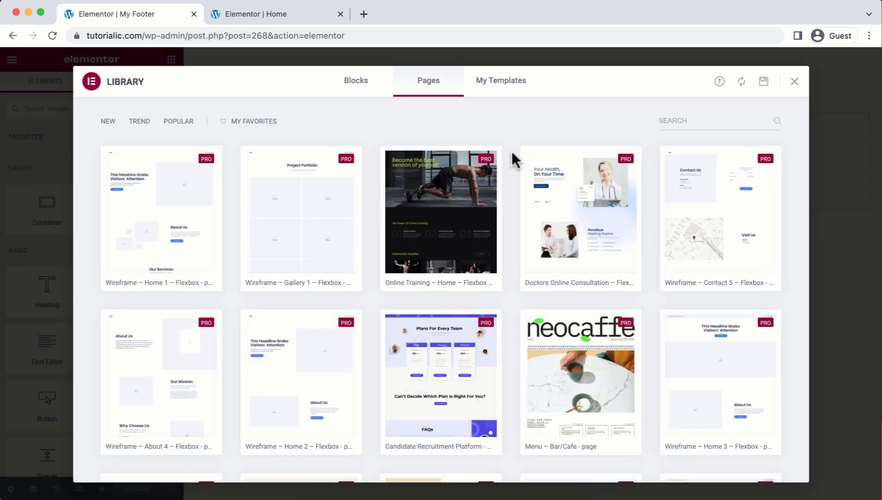
{"action": "left_click", "coordinate": [512, 82]}
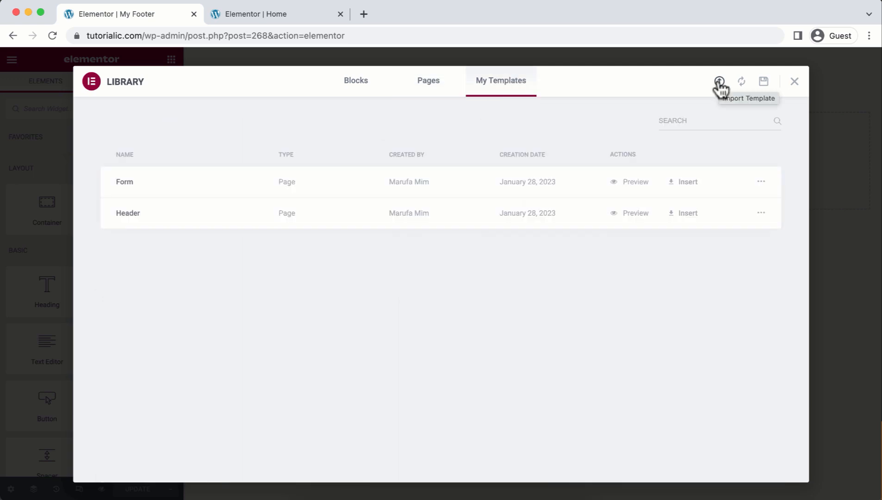
{"action": "left_click", "coordinate": [719, 82]}
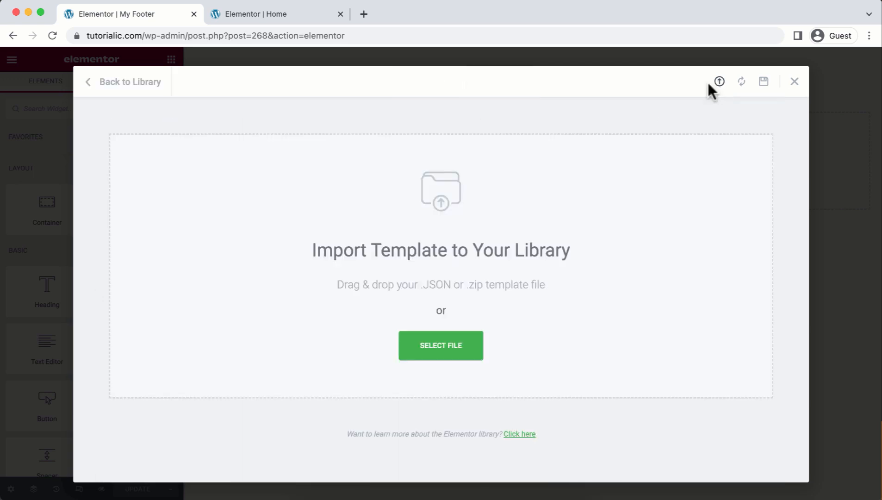
{"action": "left_click", "coordinate": [454, 353]}
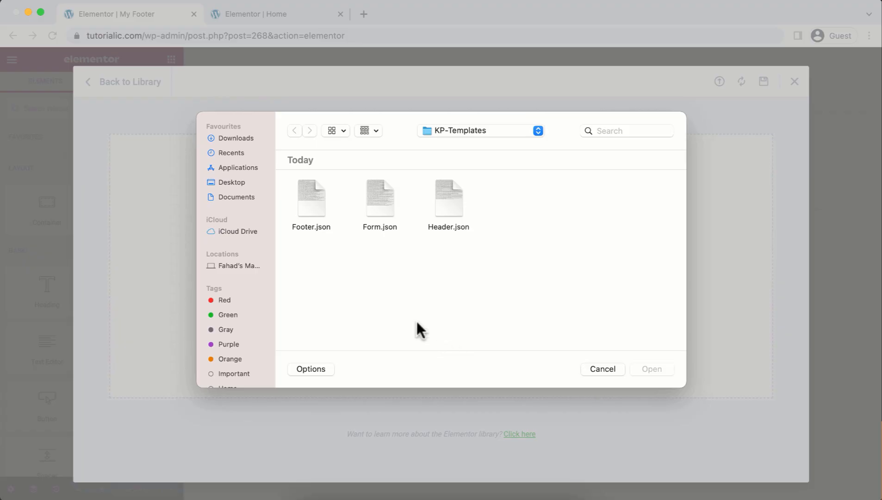
{"action": "double_click", "coordinate": [310, 206]}
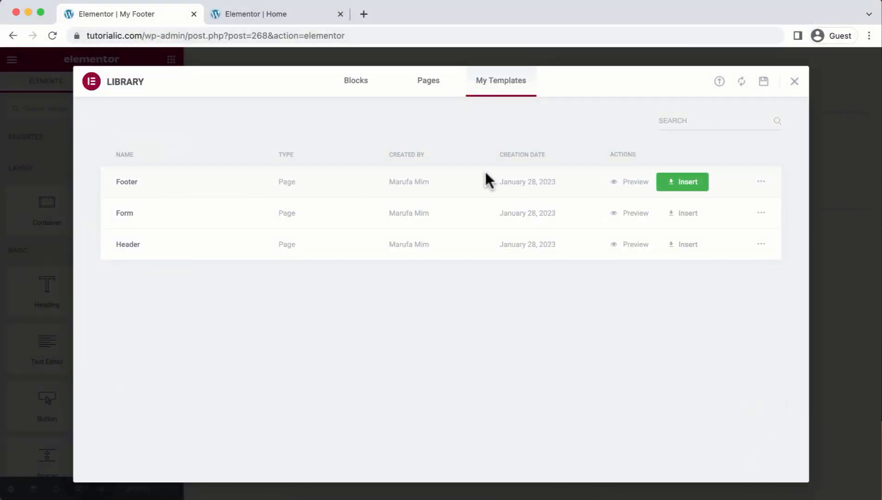
{"action": "left_click", "coordinate": [675, 184]}
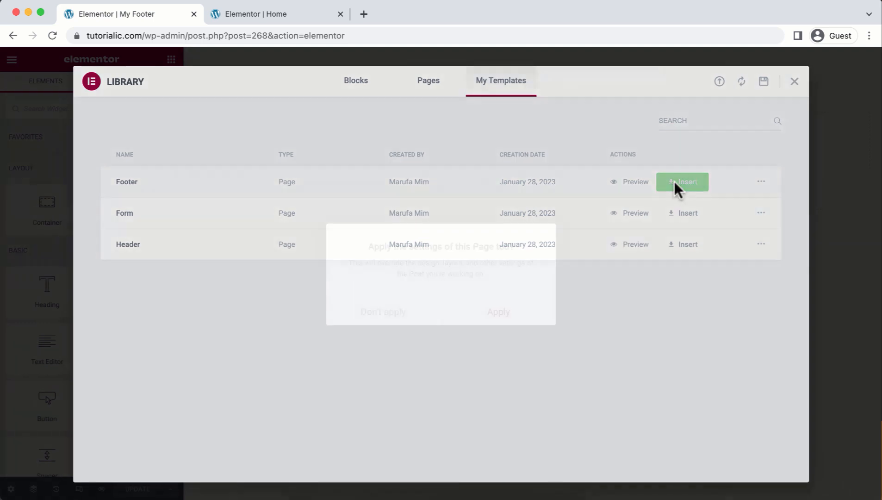
{"action": "left_click", "coordinate": [492, 313]}
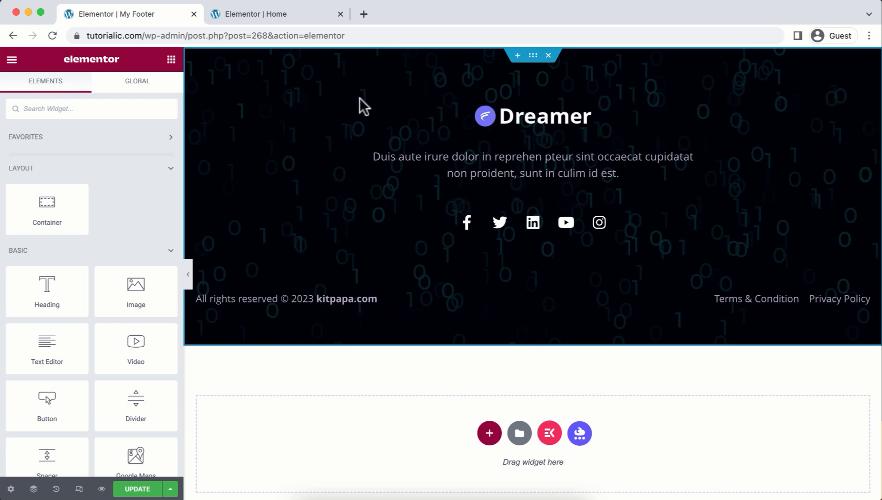
Update the footer template and exit Elementor to its WordPress edit page.
{"action": "left_click", "coordinate": [156, 493]}
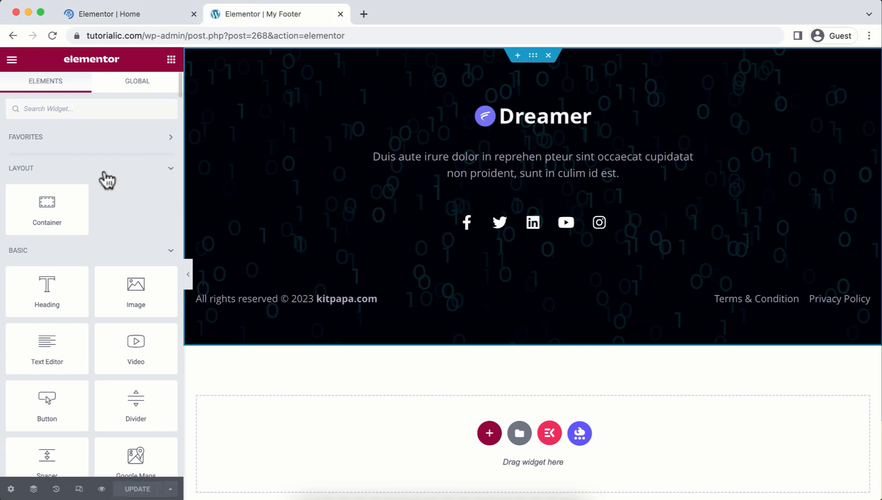
{"action": "left_click", "coordinate": [12, 64]}
{"action": "left_click", "coordinate": [95, 305]}
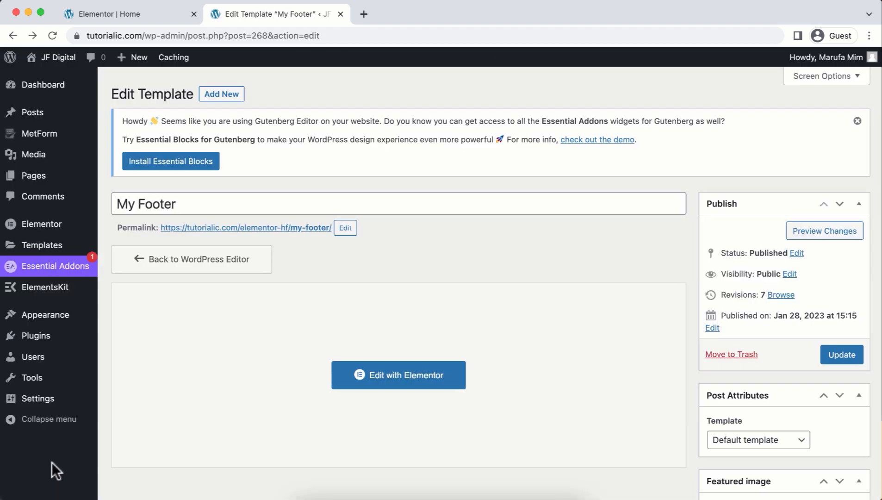
{"action": "mouse_move", "coordinate": [56, 60]}
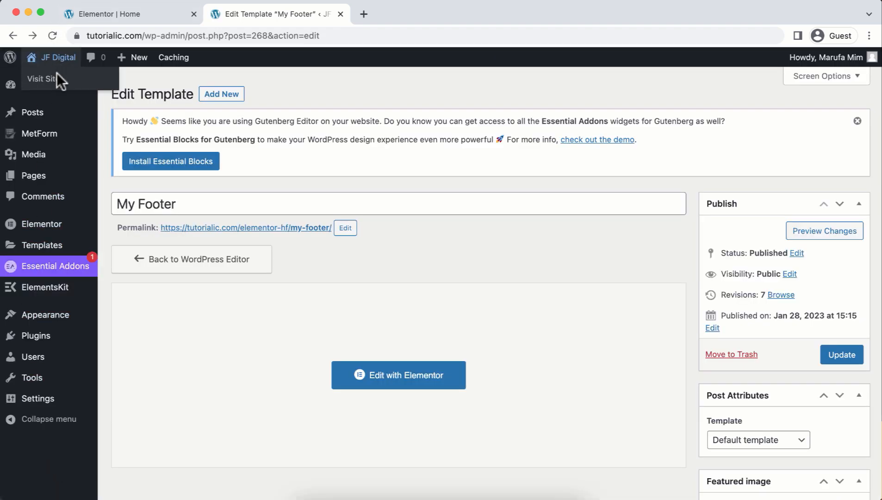
{"action": "right_click", "coordinate": [62, 80]}
Open the live JF Digital site in a new tab and scroll through the header and footer.
{"action": "left_click", "coordinate": [70, 88]}
{"action": "left_click", "coordinate": [401, 16]}
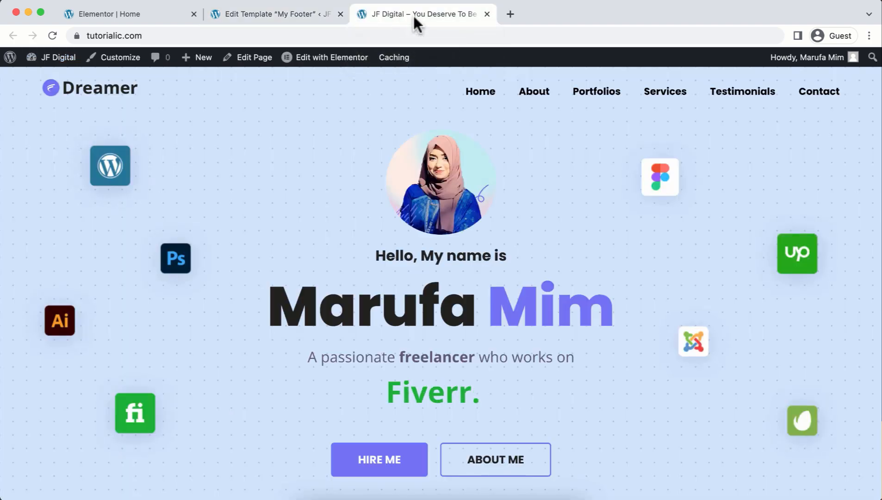
{"action": "scroll", "coordinate": [472, 195], "scroll_direction": "down", "scroll_amount": 7}
{"action": "scroll", "coordinate": [473, 198], "scroll_direction": "down", "scroll_amount": 20}
{"action": "scroll", "coordinate": [473, 194], "scroll_direction": "down", "scroll_amount": 20}
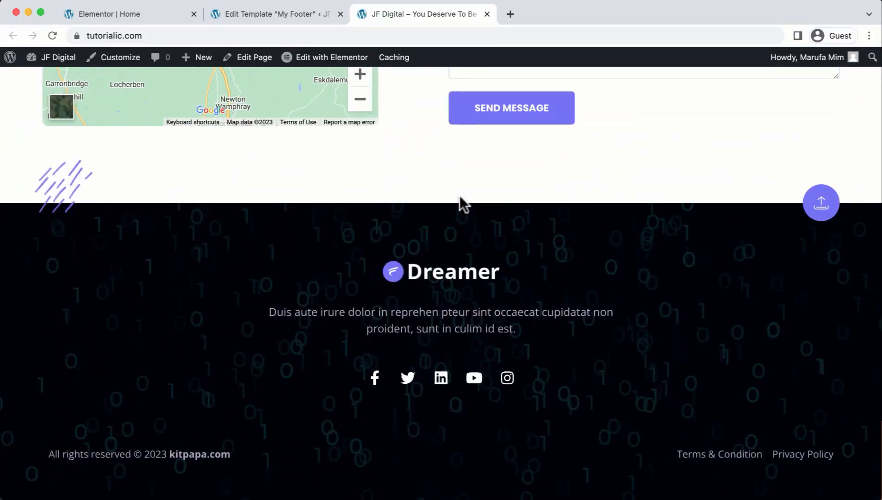
{"action": "scroll", "coordinate": [460, 199], "scroll_direction": "up", "scroll_amount": 20}
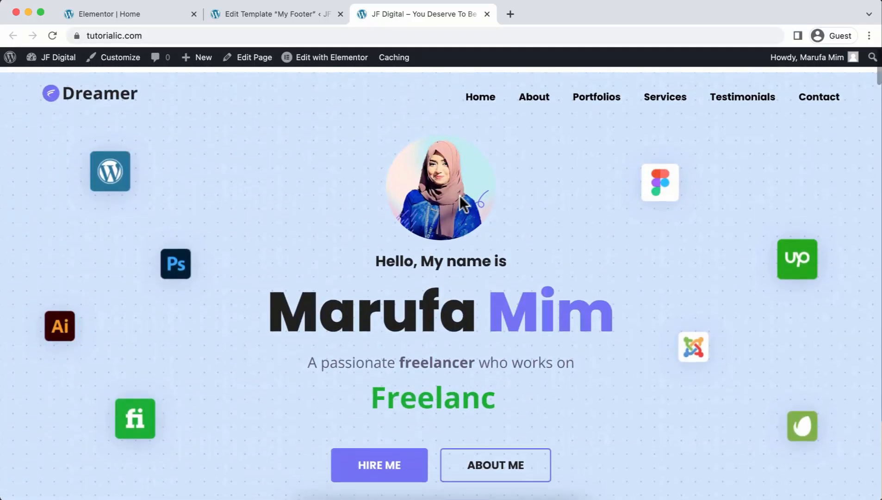
Test the About and Contact menu links, confirming each jumps to its section.
{"action": "left_click", "coordinate": [535, 90]}
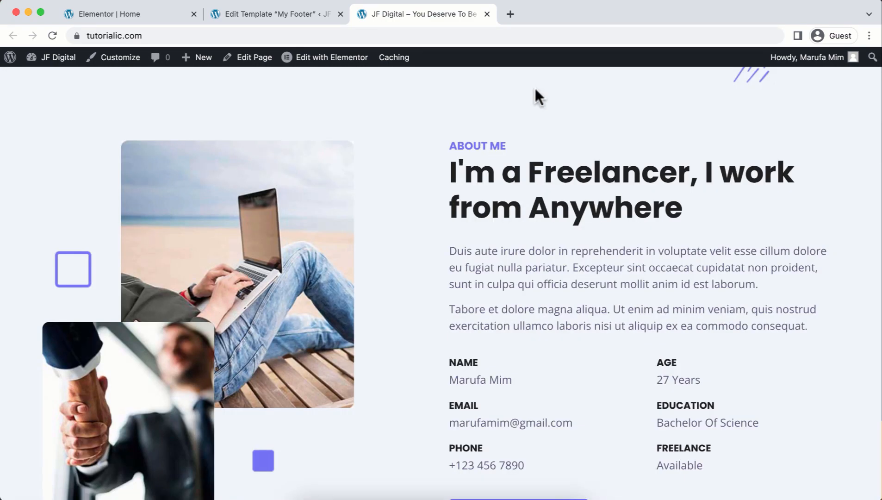
{"action": "scroll", "coordinate": [535, 89], "scroll_direction": "up", "scroll_amount": 10}
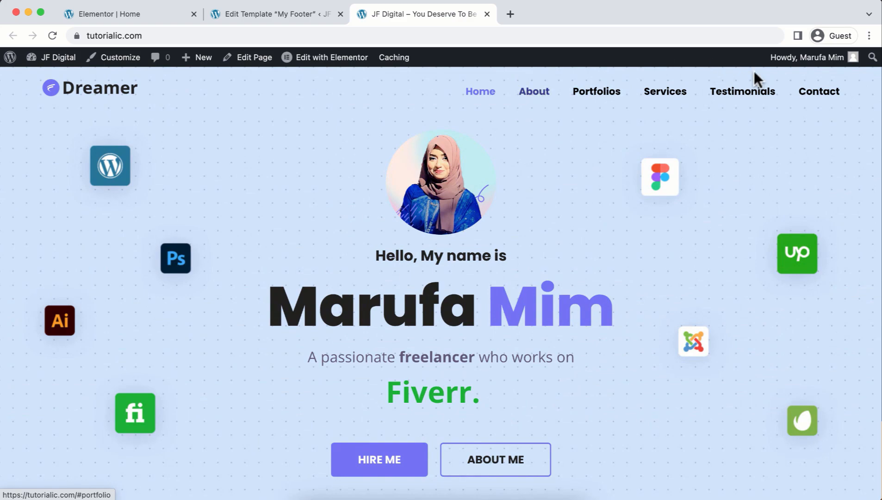
{"action": "left_click", "coordinate": [802, 97]}
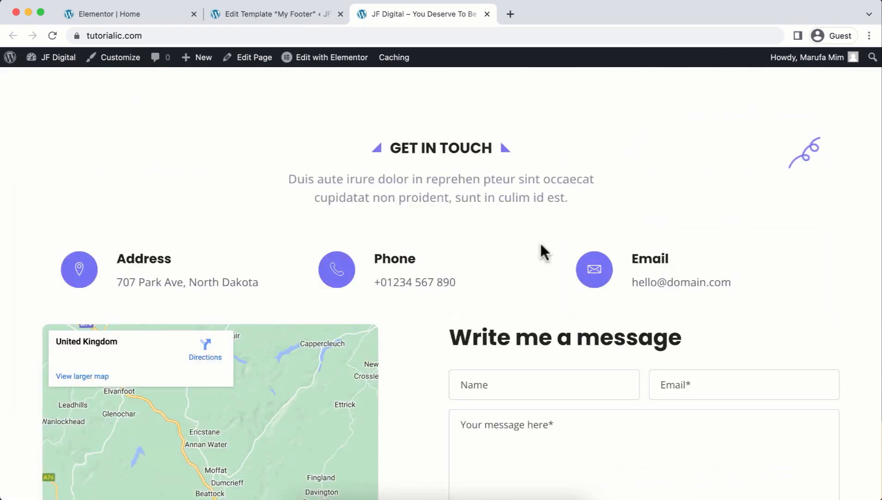
{"action": "scroll", "coordinate": [539, 241], "scroll_direction": "up", "scroll_amount": 20}
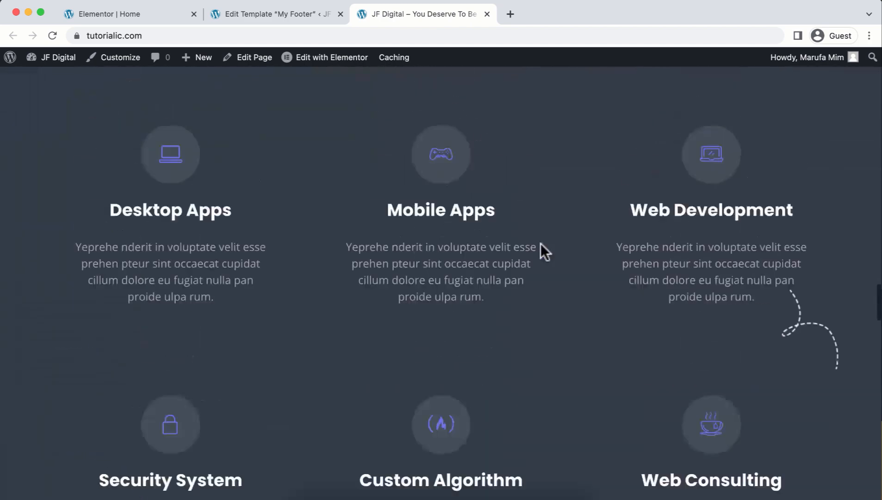
{"action": "scroll", "coordinate": [540, 243], "scroll_direction": "up", "scroll_amount": 2}
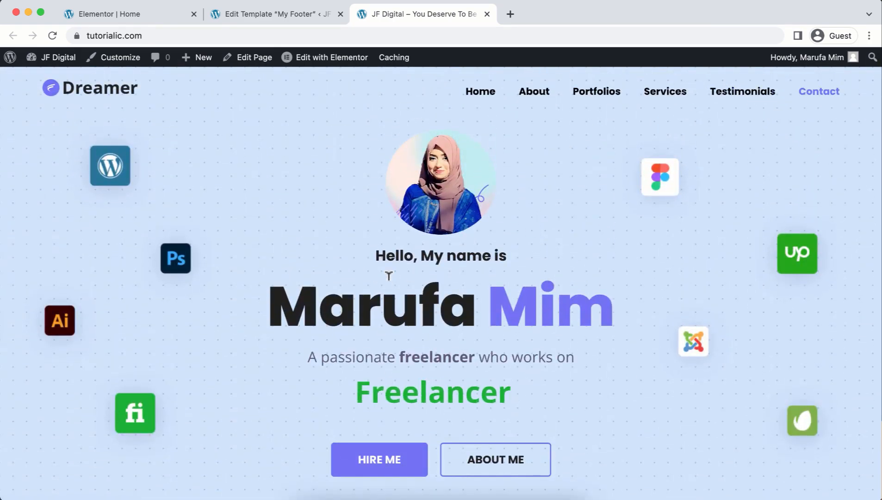
In Appearance > Menus, expand the Home and About items to view their #home and #about URLs.
{"action": "left_click", "coordinate": [265, 18]}
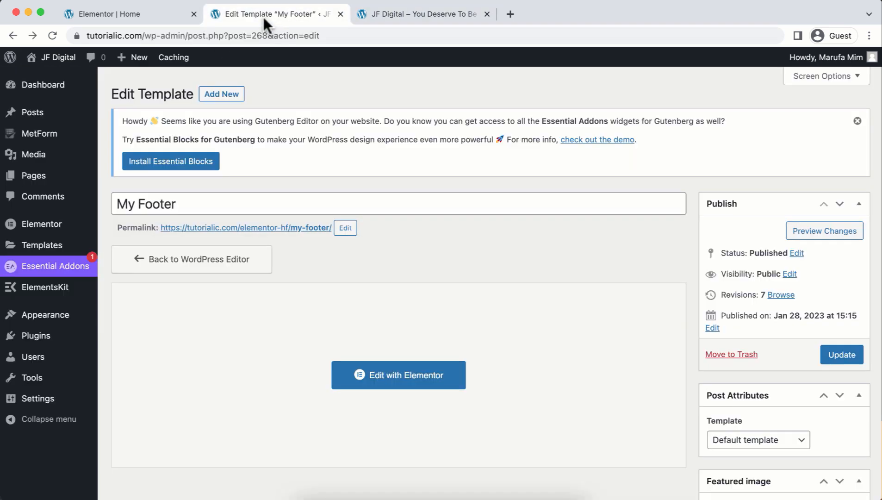
{"action": "mouse_move", "coordinate": [62, 318]}
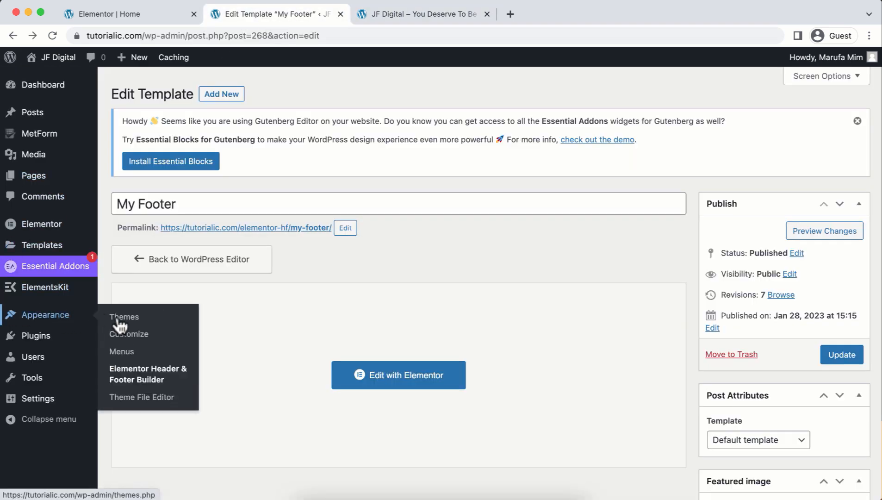
{"action": "left_click", "coordinate": [116, 351]}
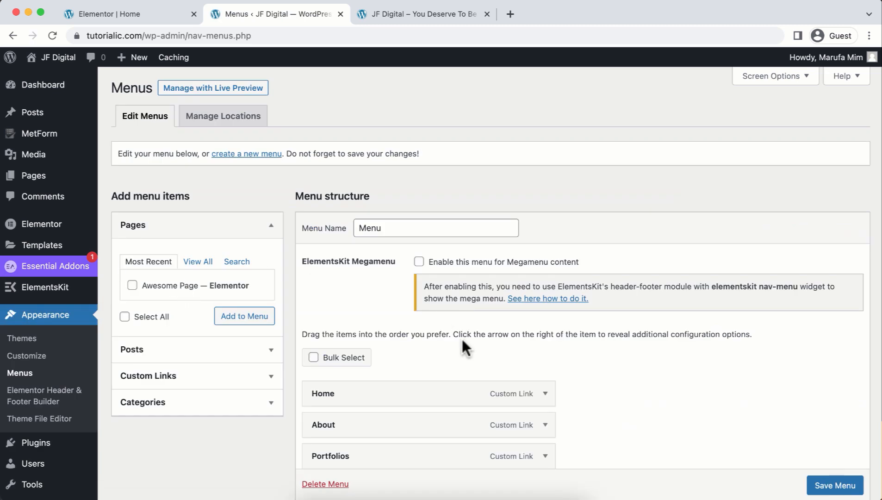
{"action": "scroll", "coordinate": [461, 339], "scroll_direction": "down", "scroll_amount": 3}
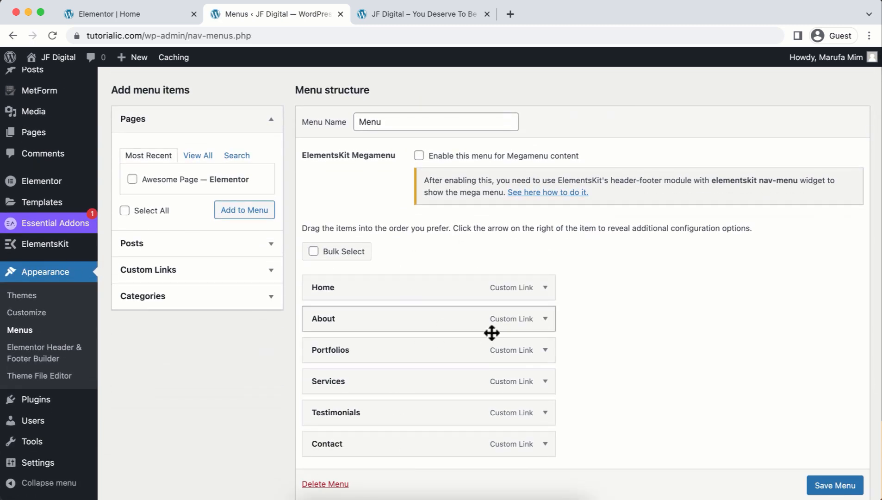
{"action": "left_click", "coordinate": [547, 291]}
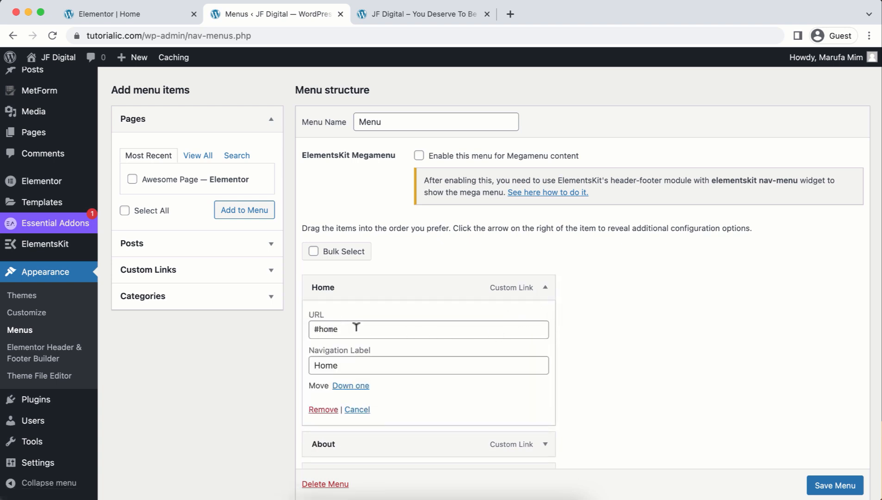
{"action": "scroll", "coordinate": [363, 367], "scroll_direction": "down", "scroll_amount": 4}
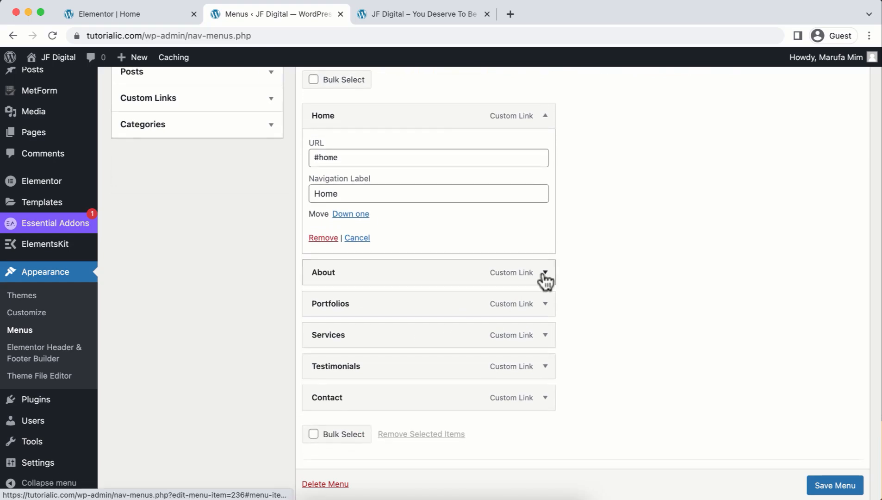
{"action": "left_click", "coordinate": [545, 274]}
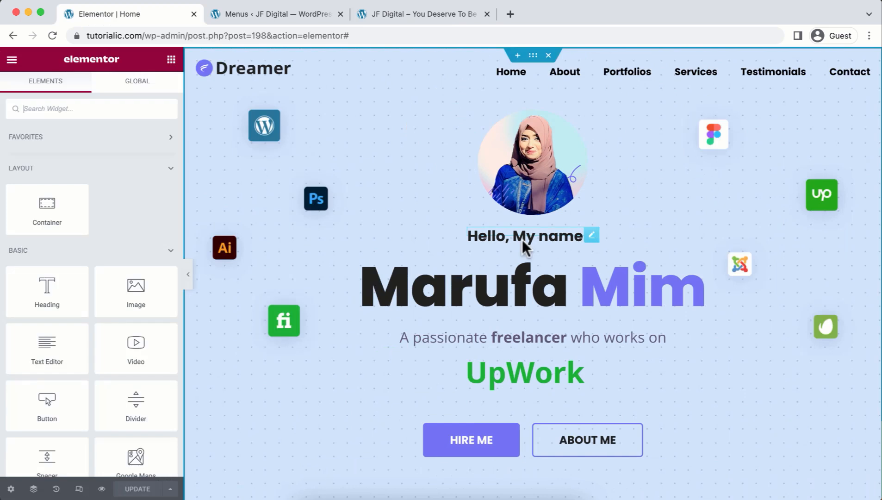
{"action": "scroll", "coordinate": [522, 239], "scroll_direction": "down", "scroll_amount": 10}
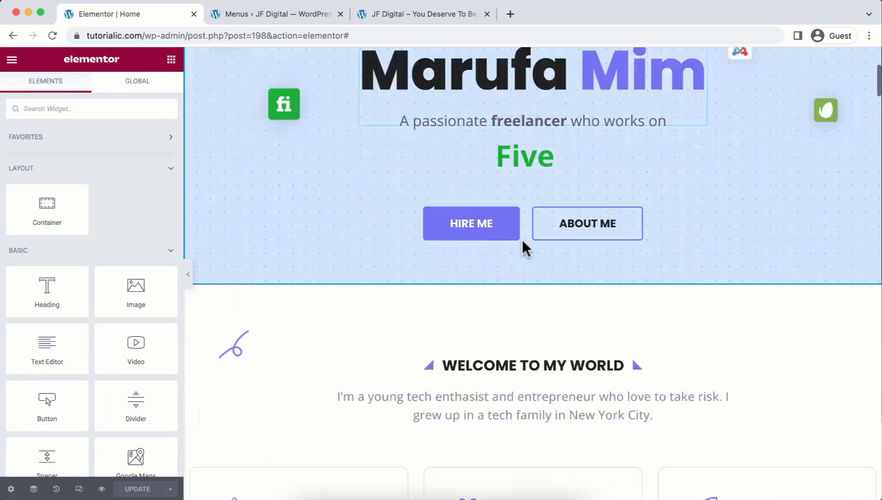
Set the About Me container's Advanced CSS ID to 'about', matching the menu's #about link.
{"action": "scroll", "coordinate": [522, 239], "scroll_direction": "down", "scroll_amount": 5}
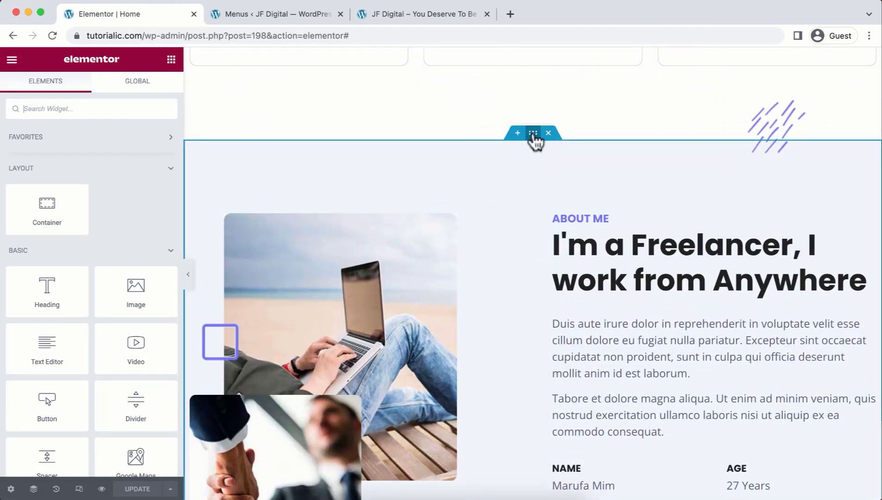
{"action": "left_click", "coordinate": [532, 134]}
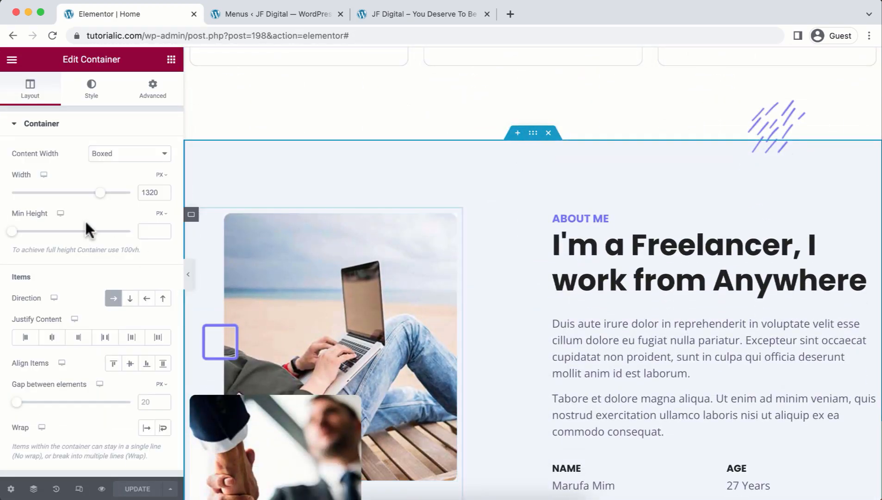
{"action": "left_click", "coordinate": [164, 96]}
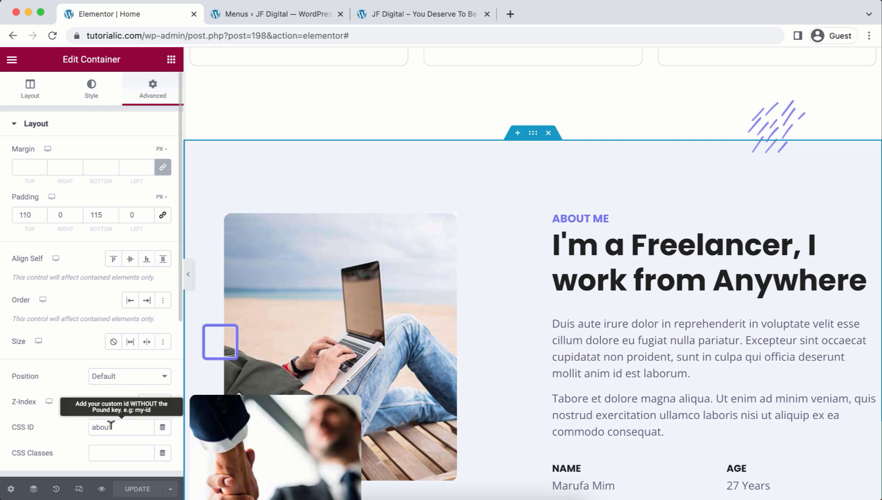
{"action": "left_click", "coordinate": [308, 10]}
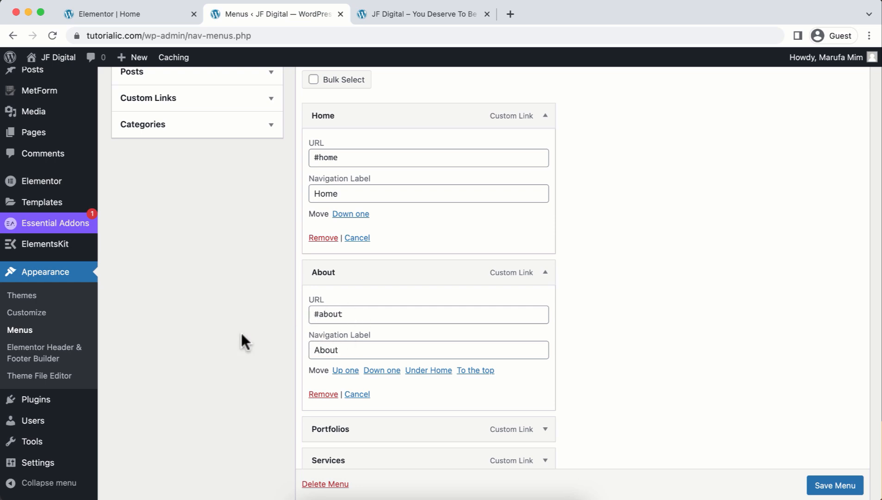
{"action": "left_click", "coordinate": [86, 11]}
{"action": "scroll", "coordinate": [327, 122], "scroll_direction": "down", "scroll_amount": 15}
{"action": "scroll", "coordinate": [326, 121], "scroll_direction": "down", "scroll_amount": 15}
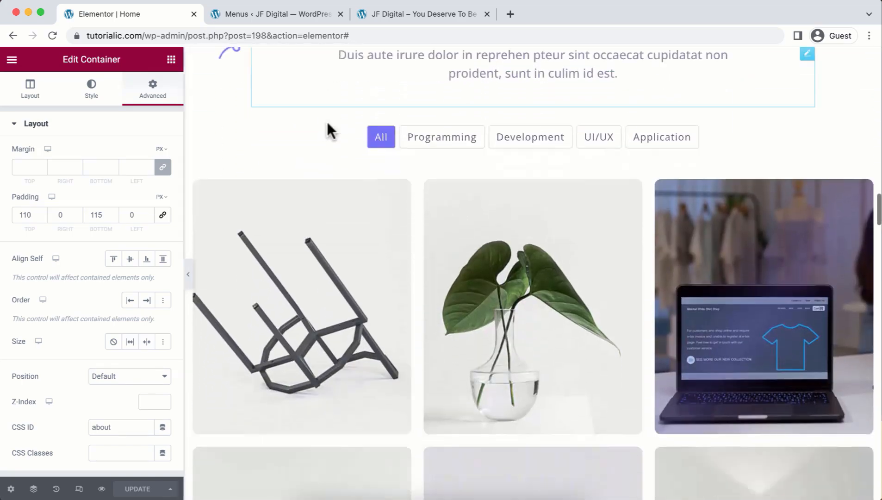
{"action": "scroll", "coordinate": [327, 122], "scroll_direction": "down", "scroll_amount": 15}
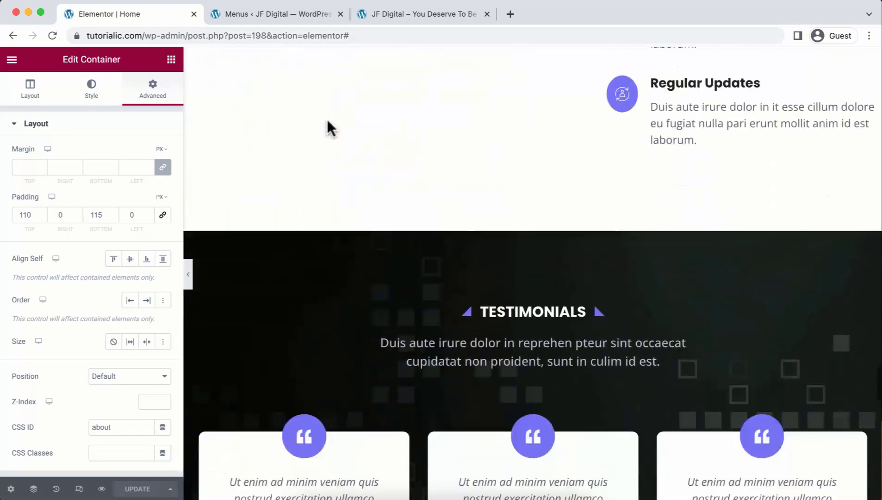
In Responsive Mode, scroll through the Home page at Tablet width, then at Mobile width.
{"action": "left_click", "coordinate": [79, 489]}
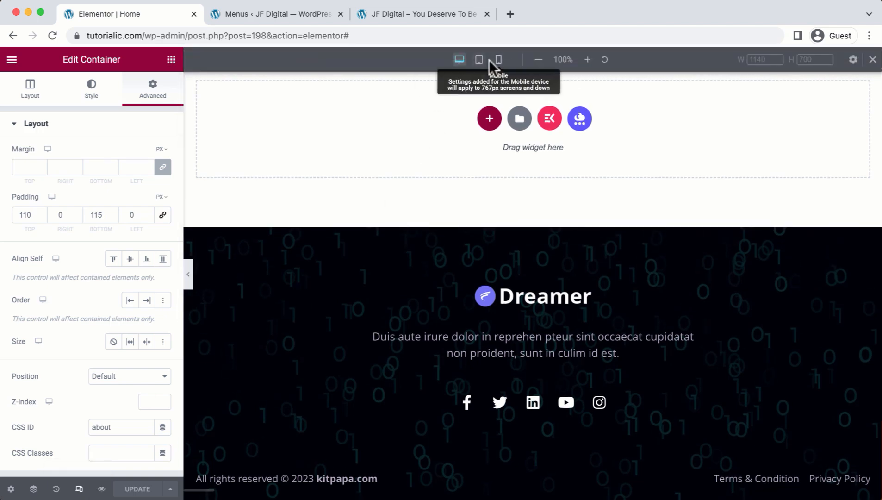
{"action": "left_click", "coordinate": [479, 65]}
{"action": "scroll", "coordinate": [456, 183], "scroll_direction": "down", "scroll_amount": 10}
{"action": "scroll", "coordinate": [458, 182], "scroll_direction": "down", "scroll_amount": 15}
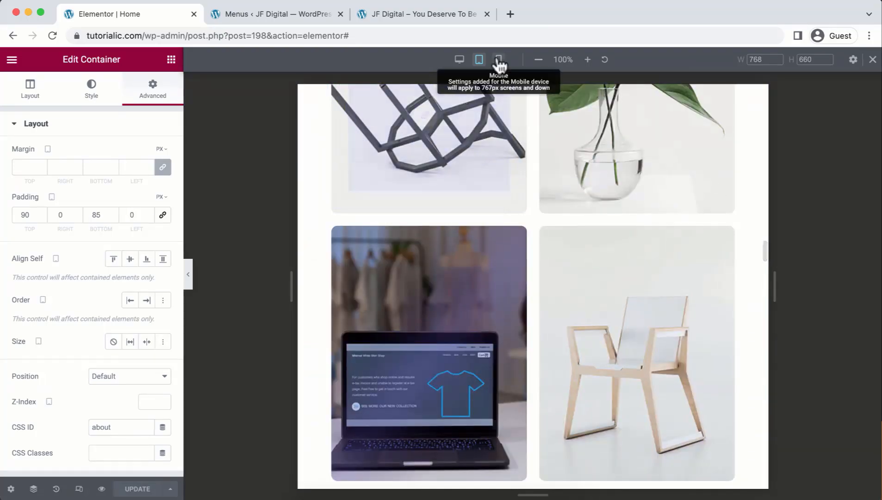
{"action": "left_click", "coordinate": [498, 60]}
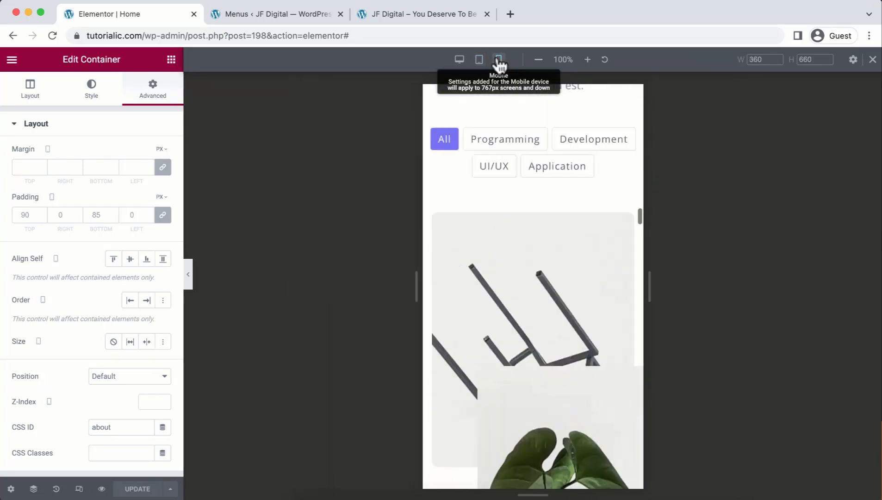
{"action": "scroll", "coordinate": [480, 253], "scroll_direction": "down", "scroll_amount": 5}
{"action": "scroll", "coordinate": [480, 250], "scroll_direction": "down", "scroll_amount": 20}
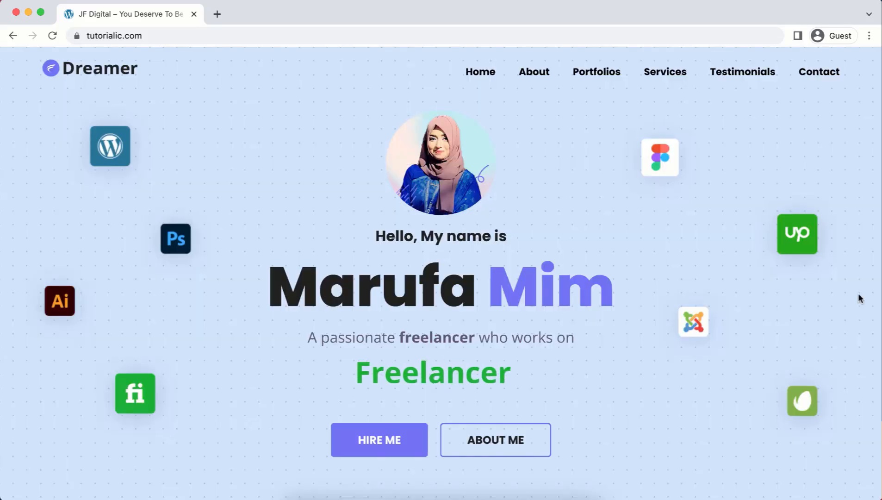
Scroll the live homepage down to About Me and test the Download CV button.
{"action": "scroll", "coordinate": [858, 297], "scroll_direction": "down", "scroll_amount": 2}
{"action": "scroll", "coordinate": [857, 296], "scroll_direction": "down", "scroll_amount": 8}
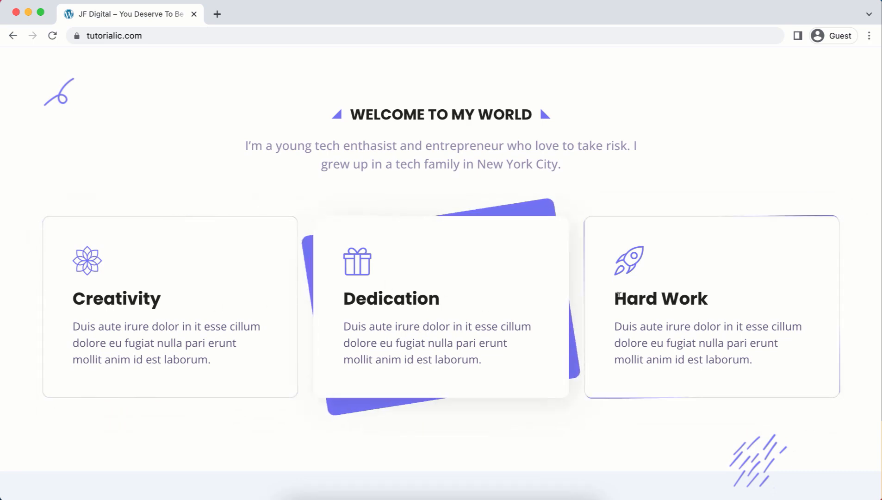
{"action": "scroll", "coordinate": [872, 364], "scroll_direction": "down", "scroll_amount": 7}
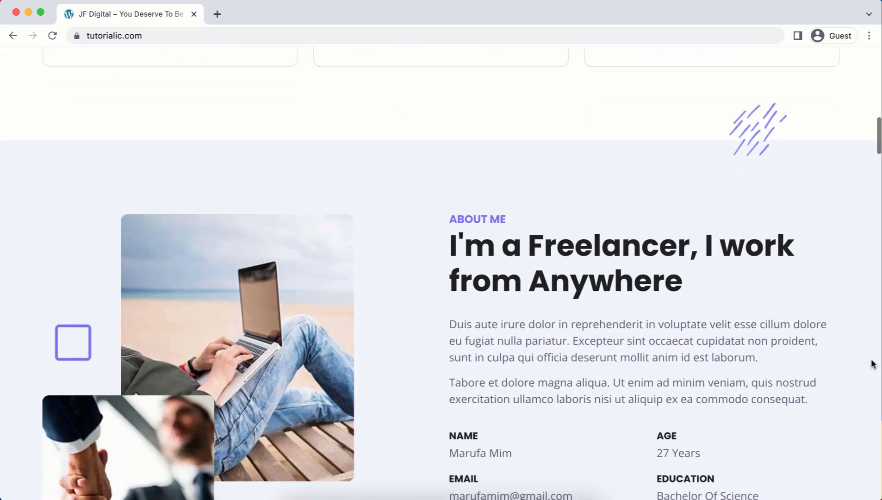
{"action": "scroll", "coordinate": [872, 364], "scroll_direction": "down", "scroll_amount": 3}
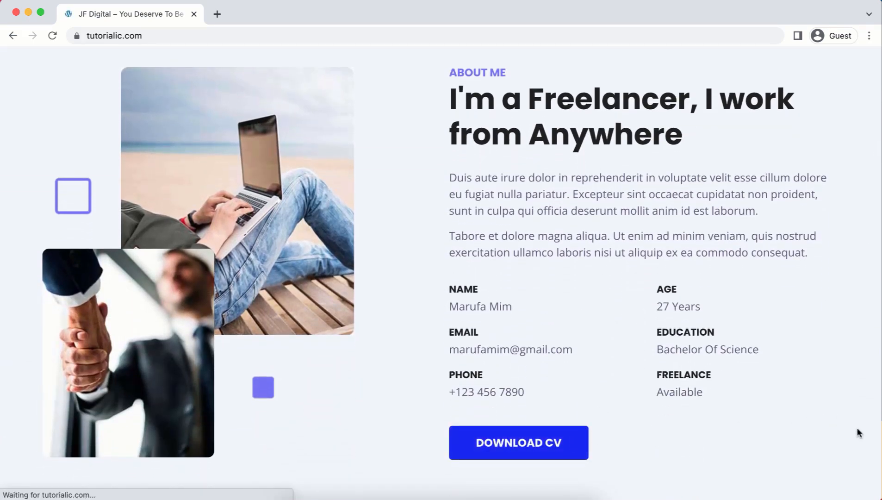
{"action": "left_click", "coordinate": [871, 485]}
Continue scrolling through skills, portfolio, services and why-work-with-me down to Testimonials.
{"action": "scroll", "coordinate": [843, 443], "scroll_direction": "down", "scroll_amount": 5}
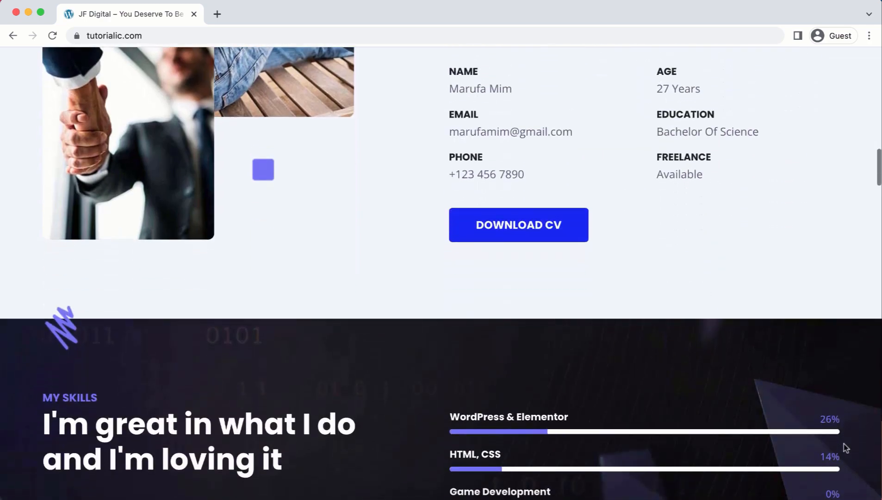
{"action": "scroll", "coordinate": [843, 444], "scroll_direction": "down", "scroll_amount": 14}
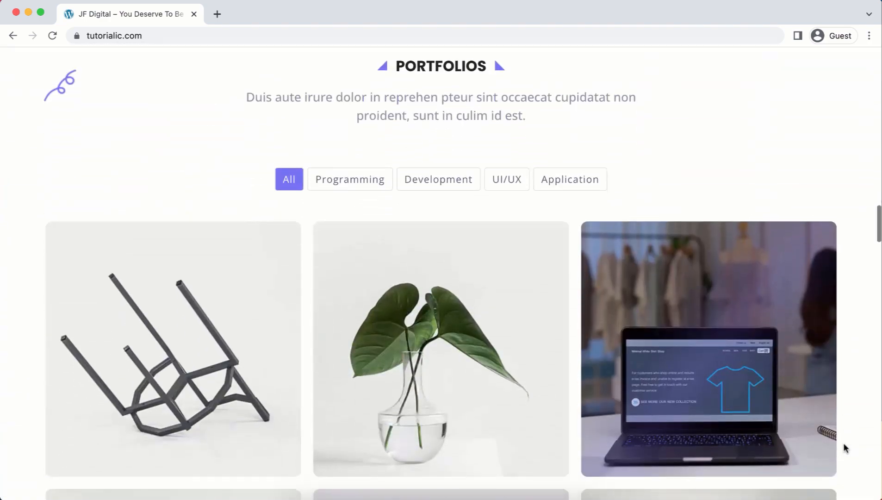
{"action": "scroll", "coordinate": [844, 446], "scroll_direction": "down", "scroll_amount": 14}
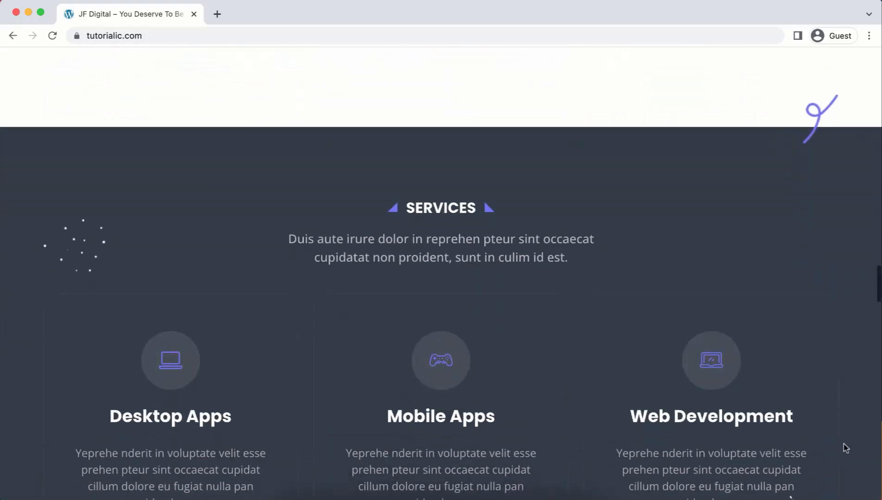
{"action": "scroll", "coordinate": [845, 447], "scroll_direction": "down", "scroll_amount": 8}
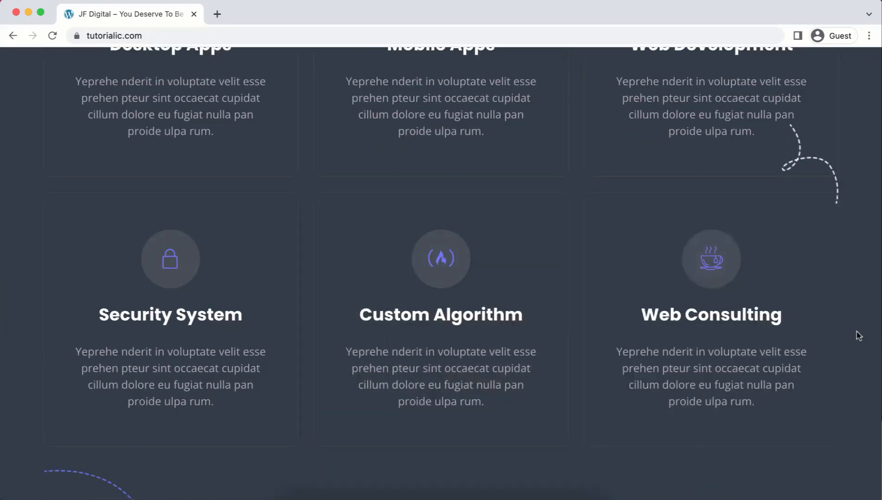
{"action": "scroll", "coordinate": [856, 331], "scroll_direction": "down", "scroll_amount": 7}
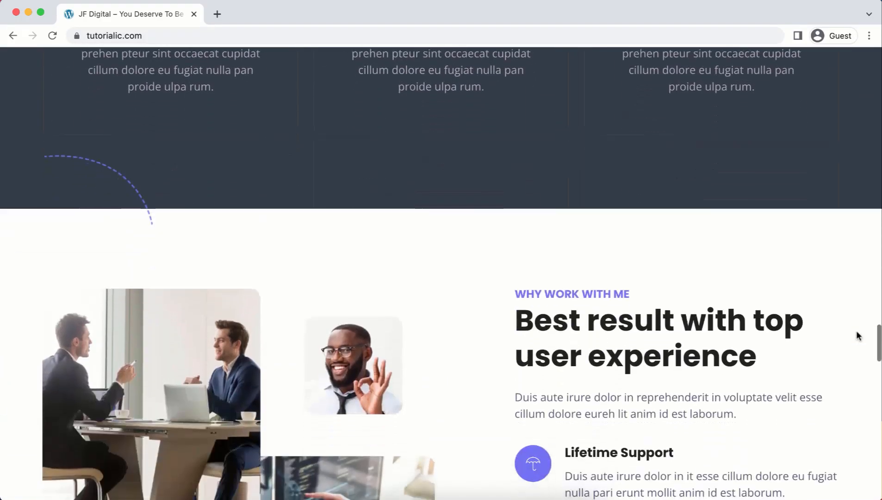
{"action": "scroll", "coordinate": [857, 332], "scroll_direction": "down", "scroll_amount": 10}
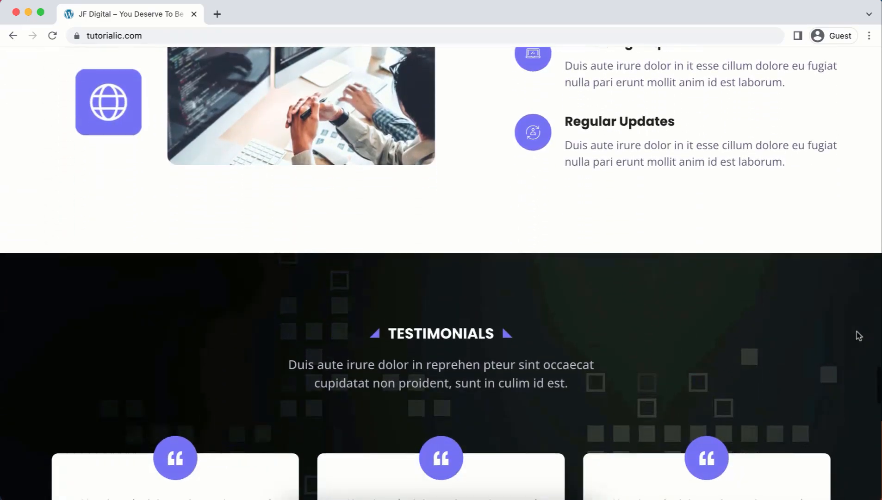
{"action": "scroll", "coordinate": [857, 334], "scroll_direction": "down", "scroll_amount": 5}
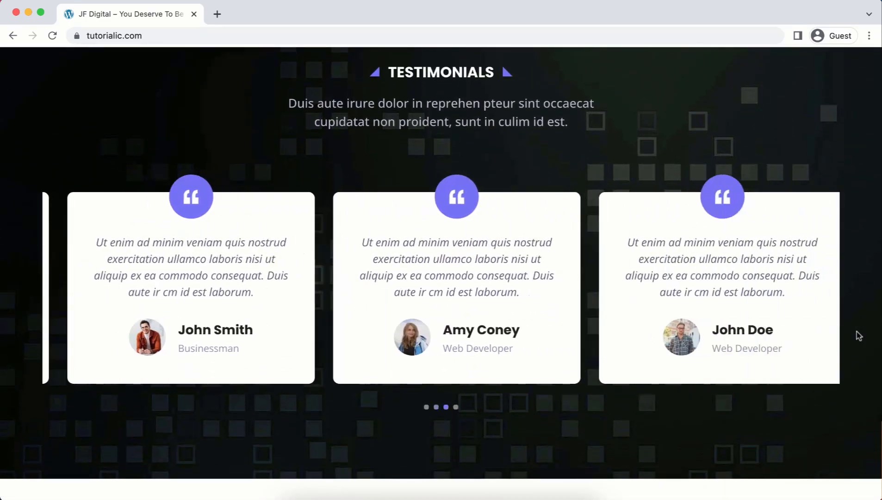